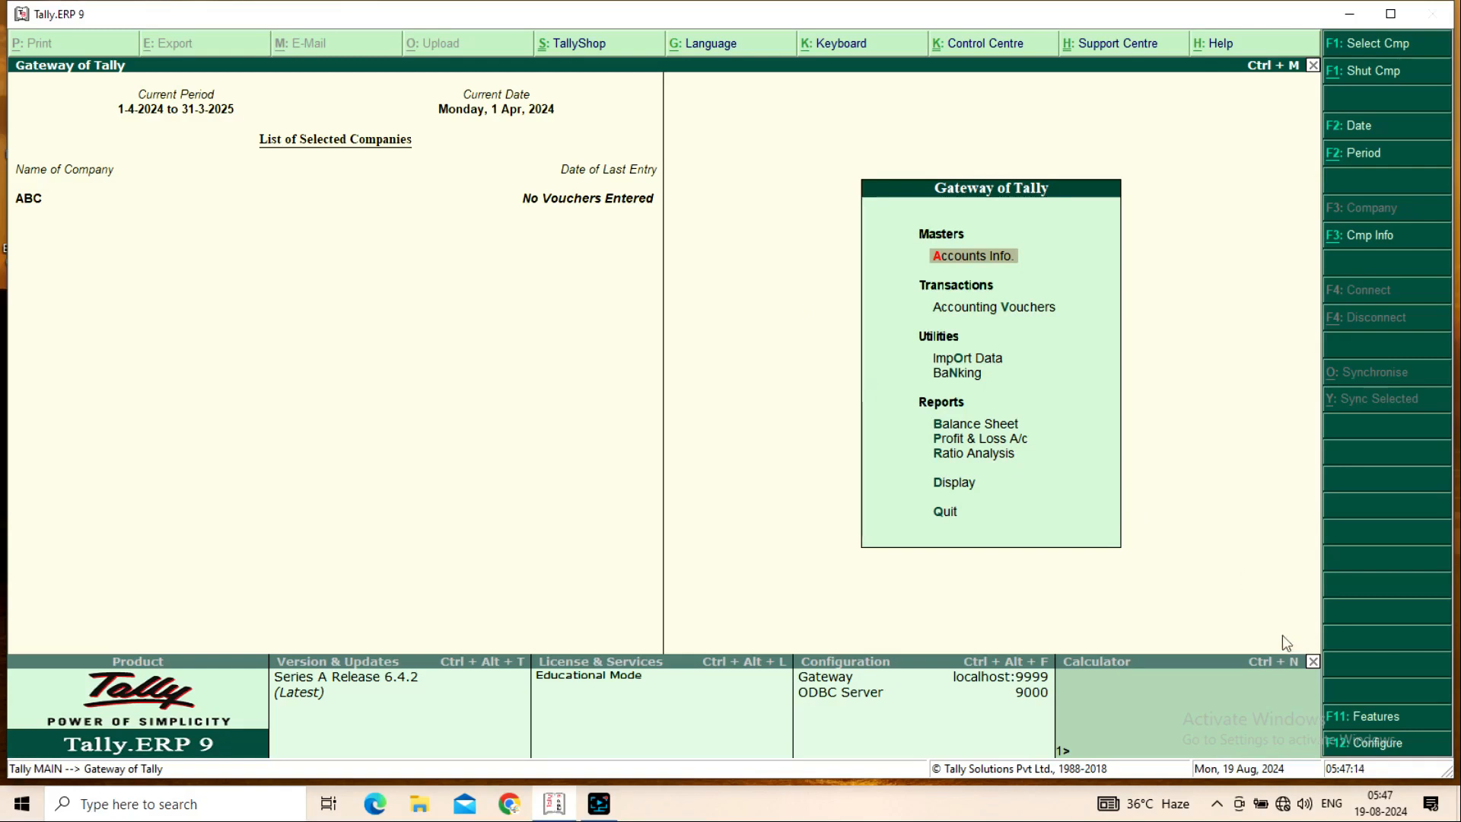
Bring up the Company Features (F11) menu for company ABC
click(1351, 719)
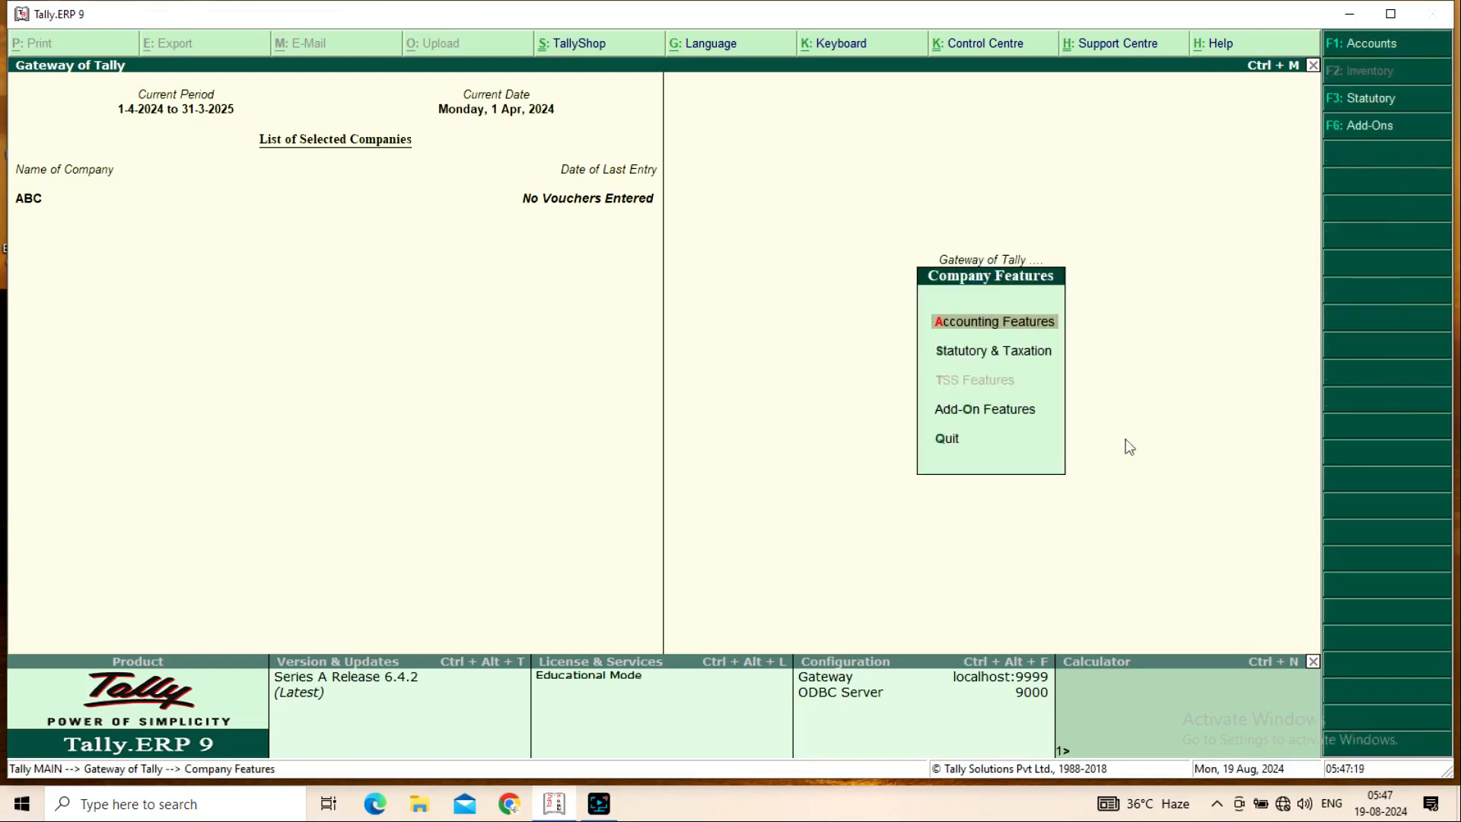
Set Maintain accounts only to No in Accounting Features and accept the changes
click(1007, 325)
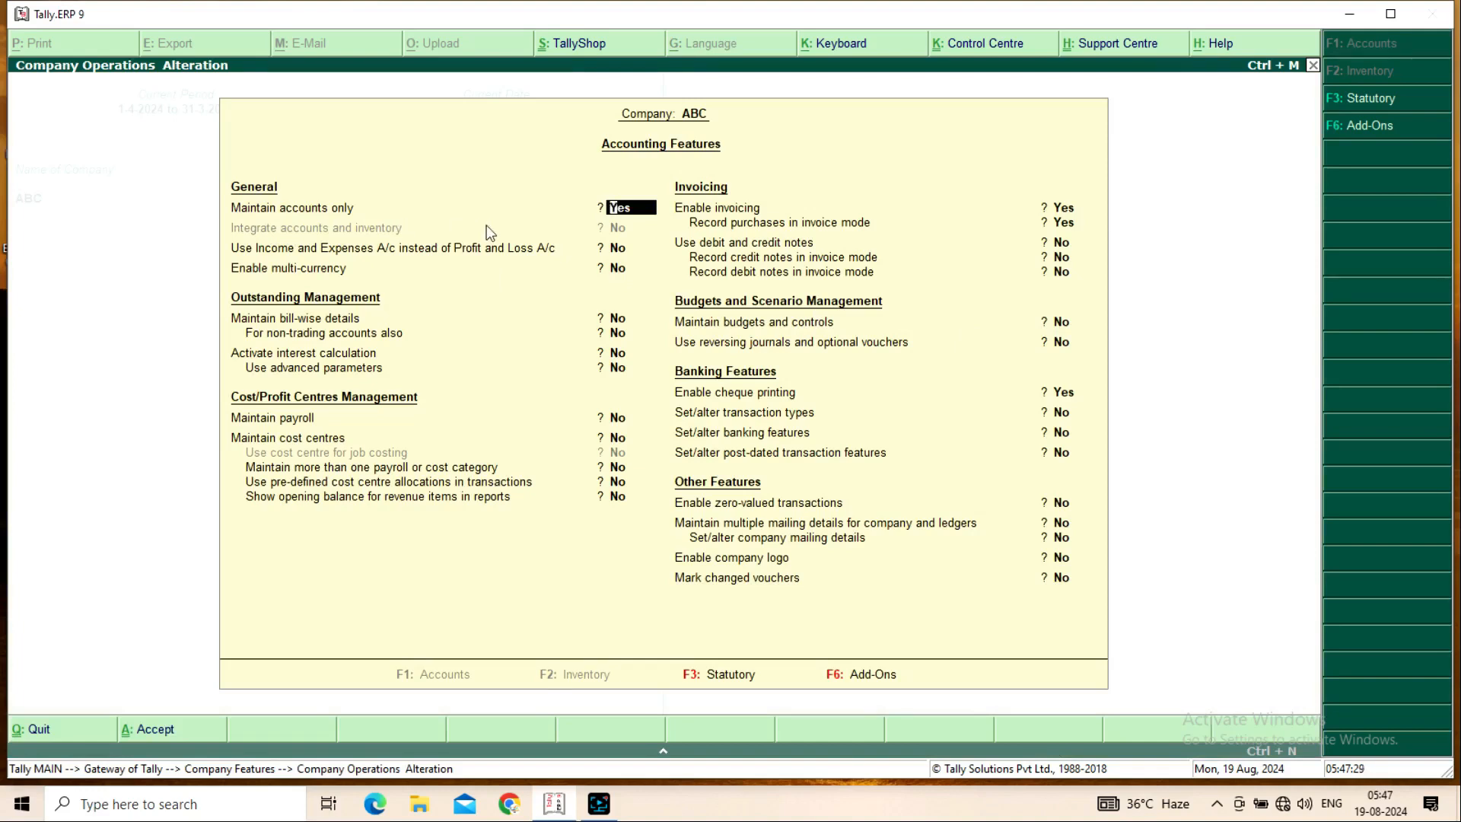
text(n)
key(Return)
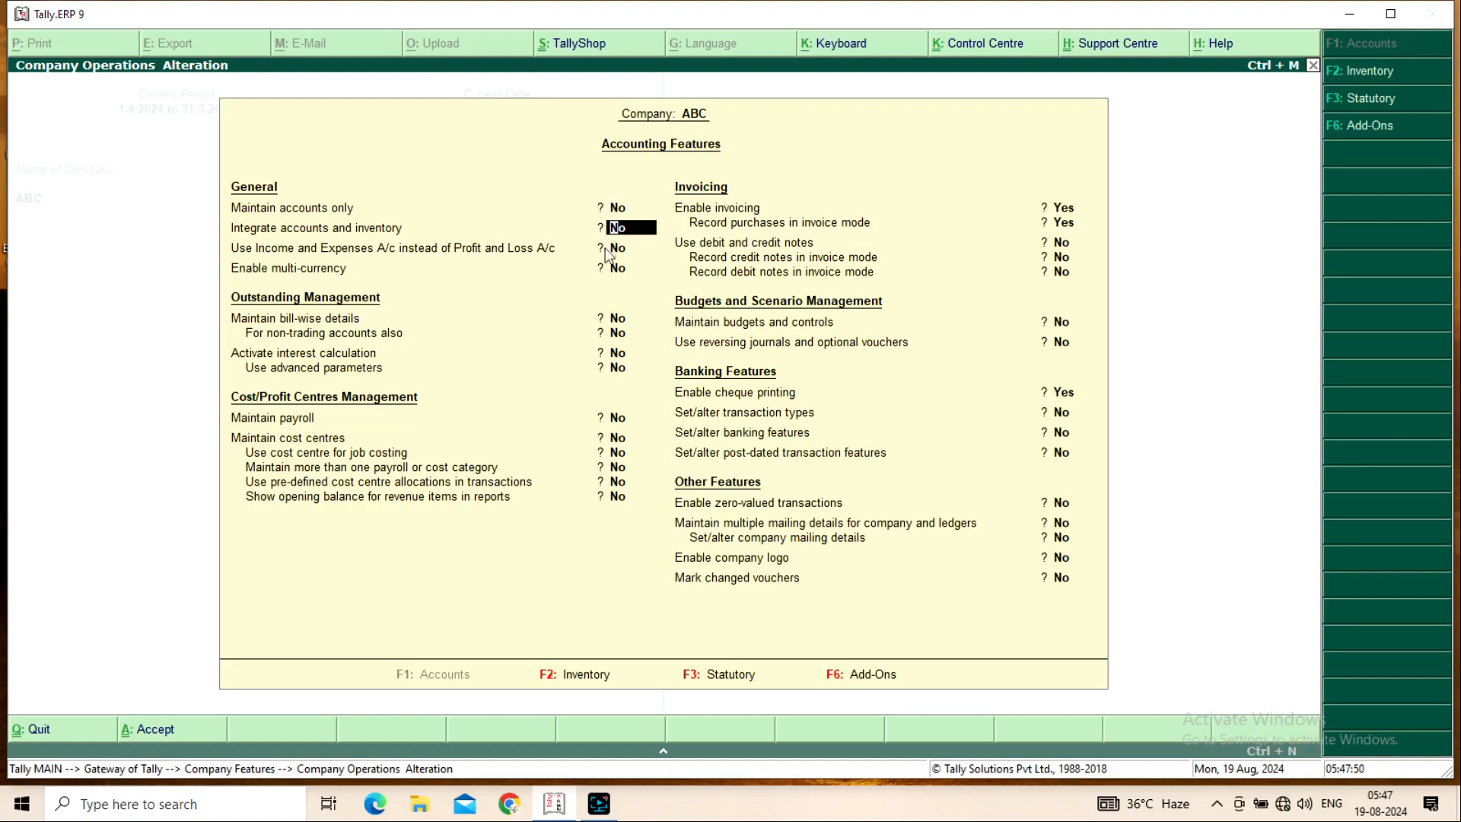
key(Return)
key(Return)
key(Return)
key(Return)
key(Return)
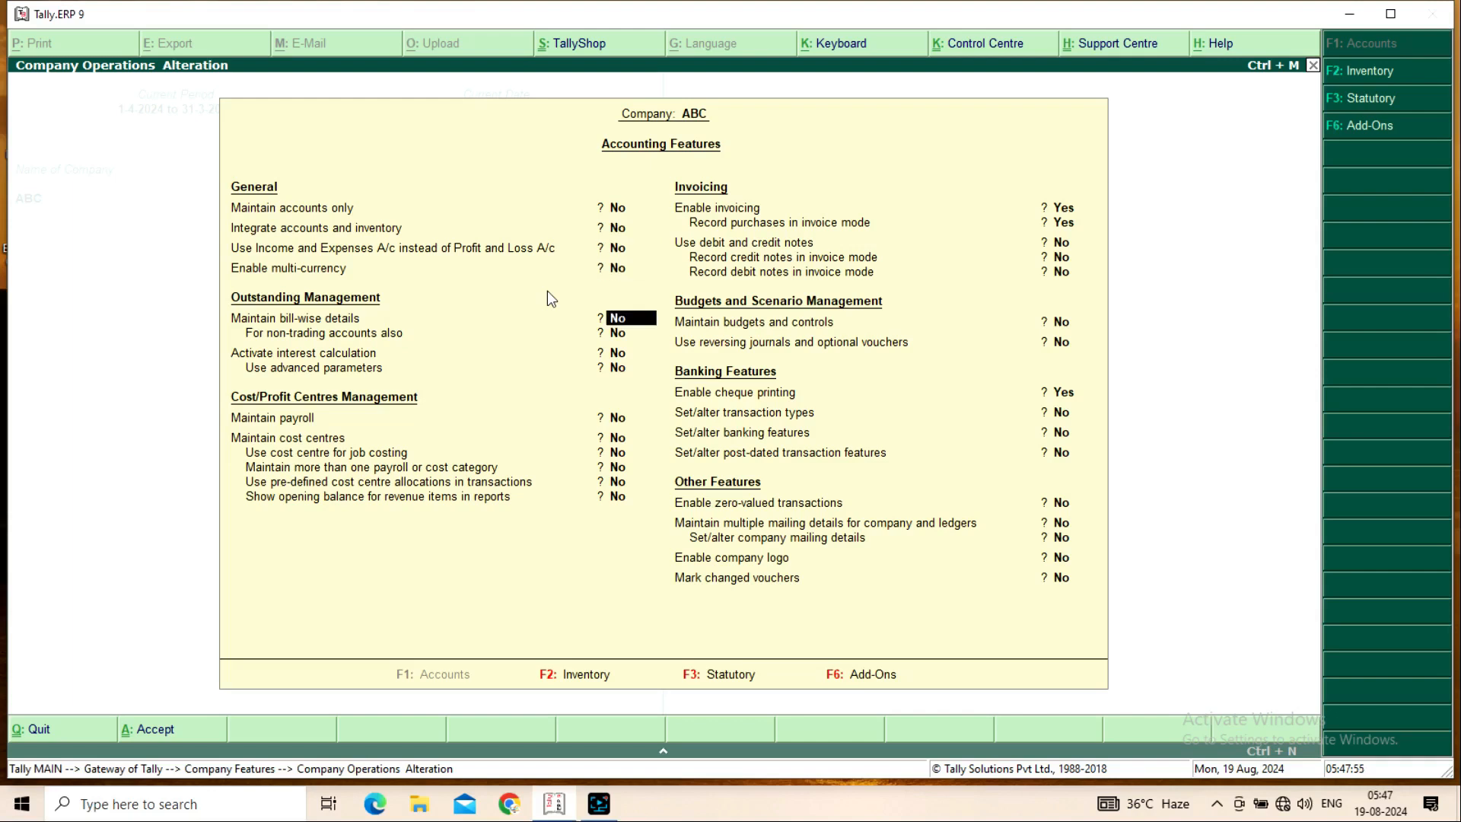
key(Return)
key(Return)
key(Return)
key(Return)
key(Return)
key(Return)
key(Return)
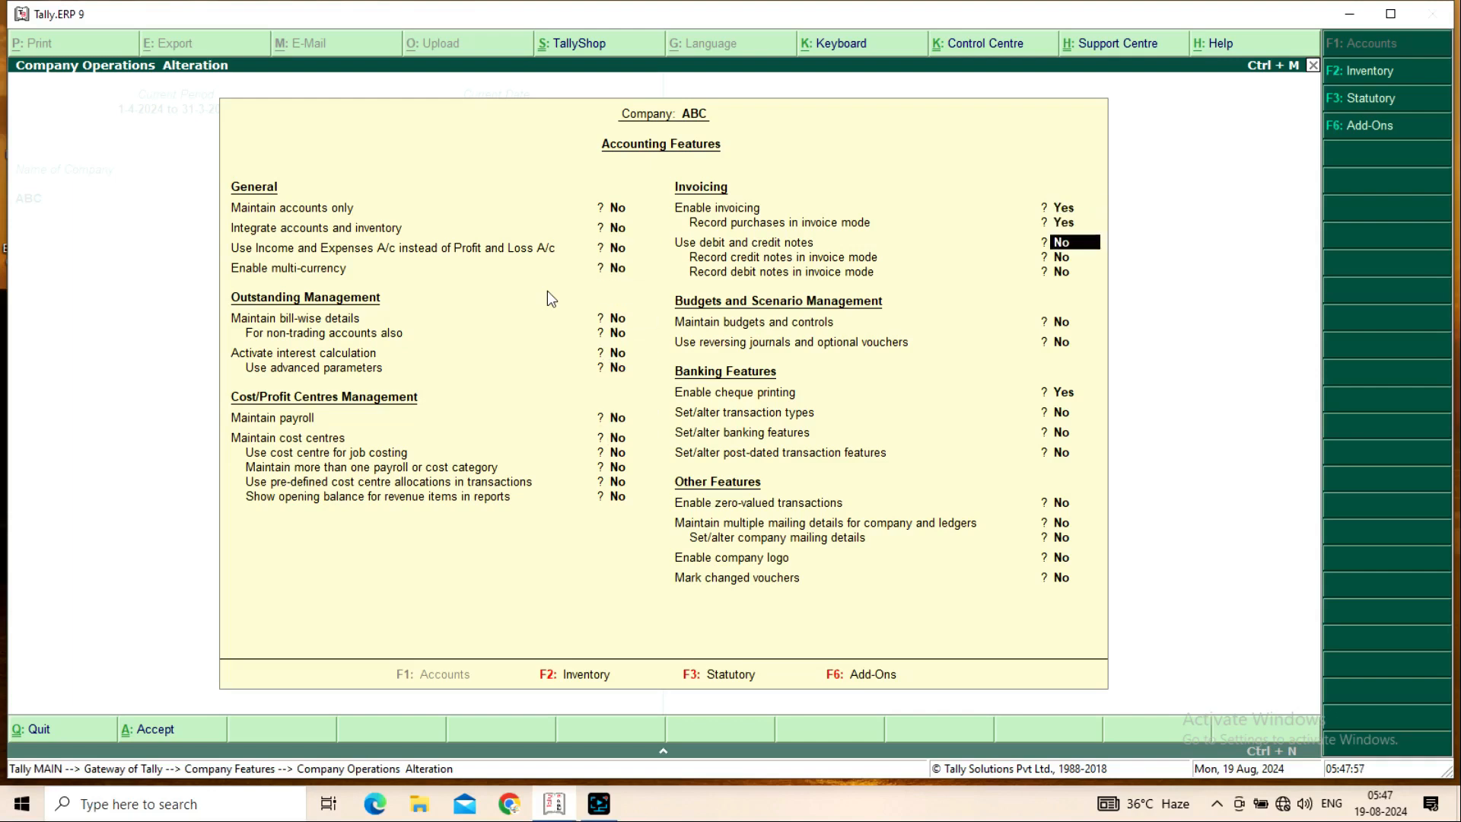
key(Return)
key(Return)
key(Return)
key(Return)
key(Return)
key(Return)
key(Return)
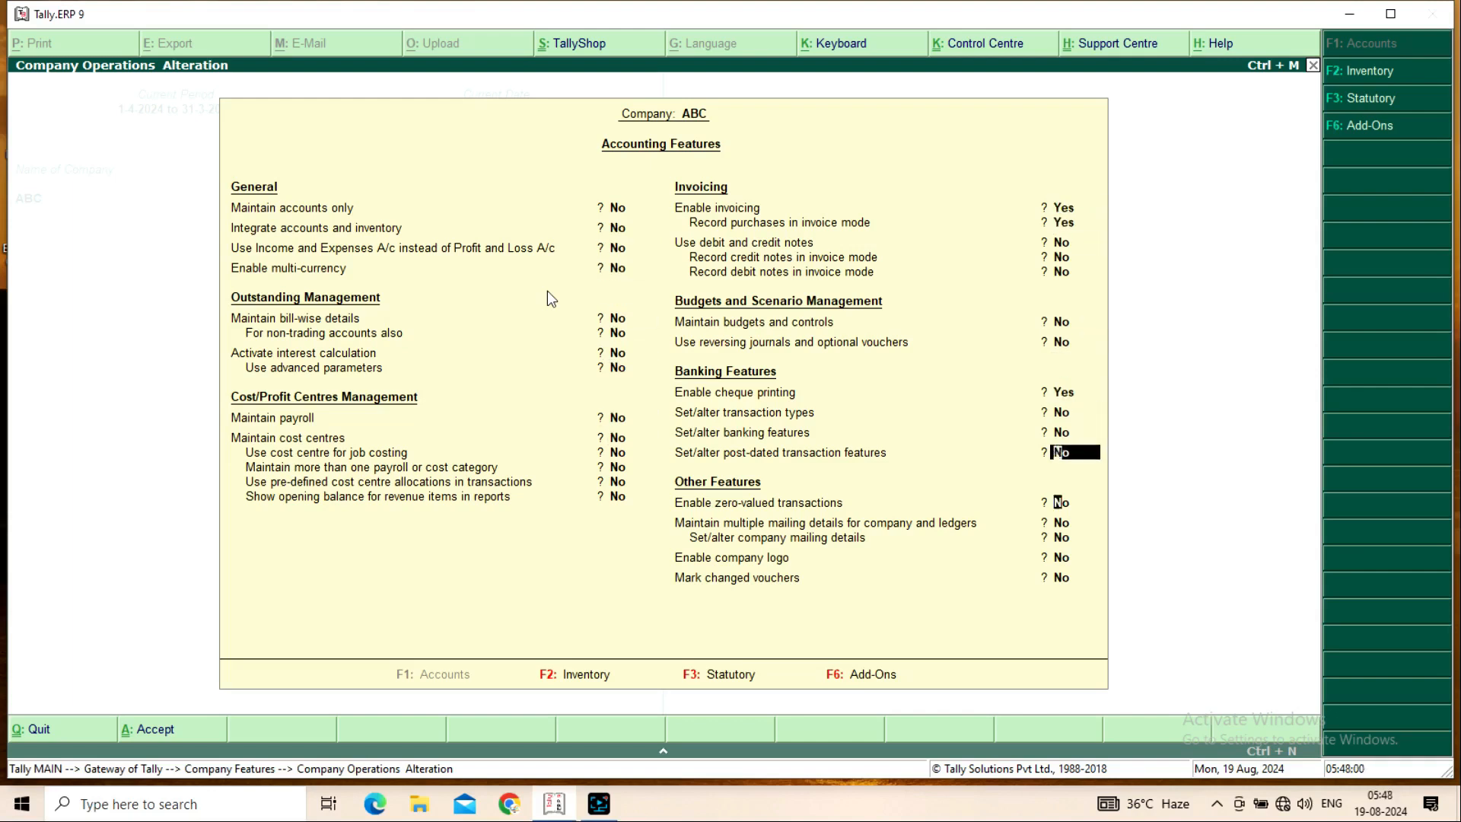
key(Return)
key(Return)
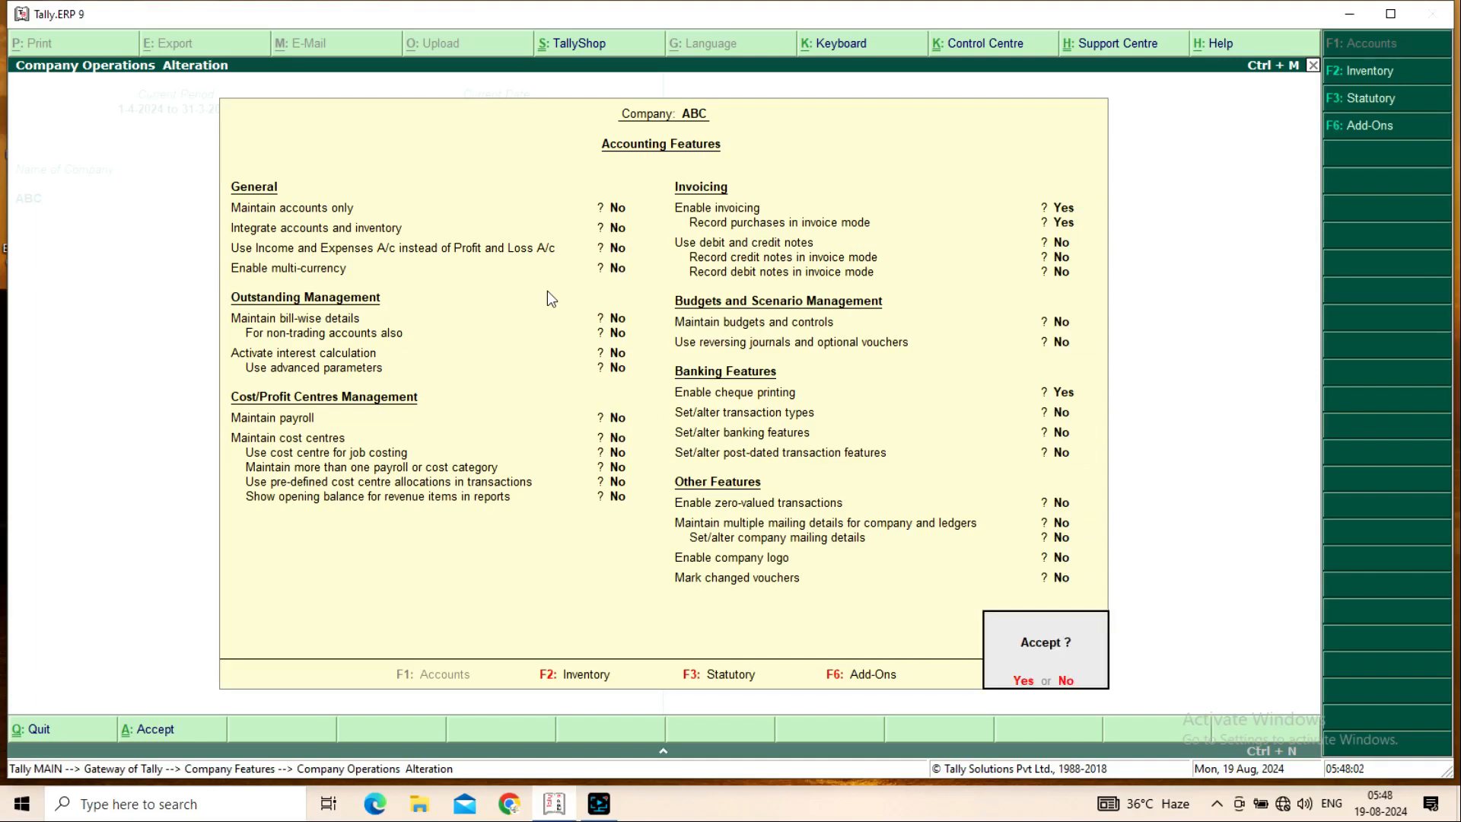
key(Return)
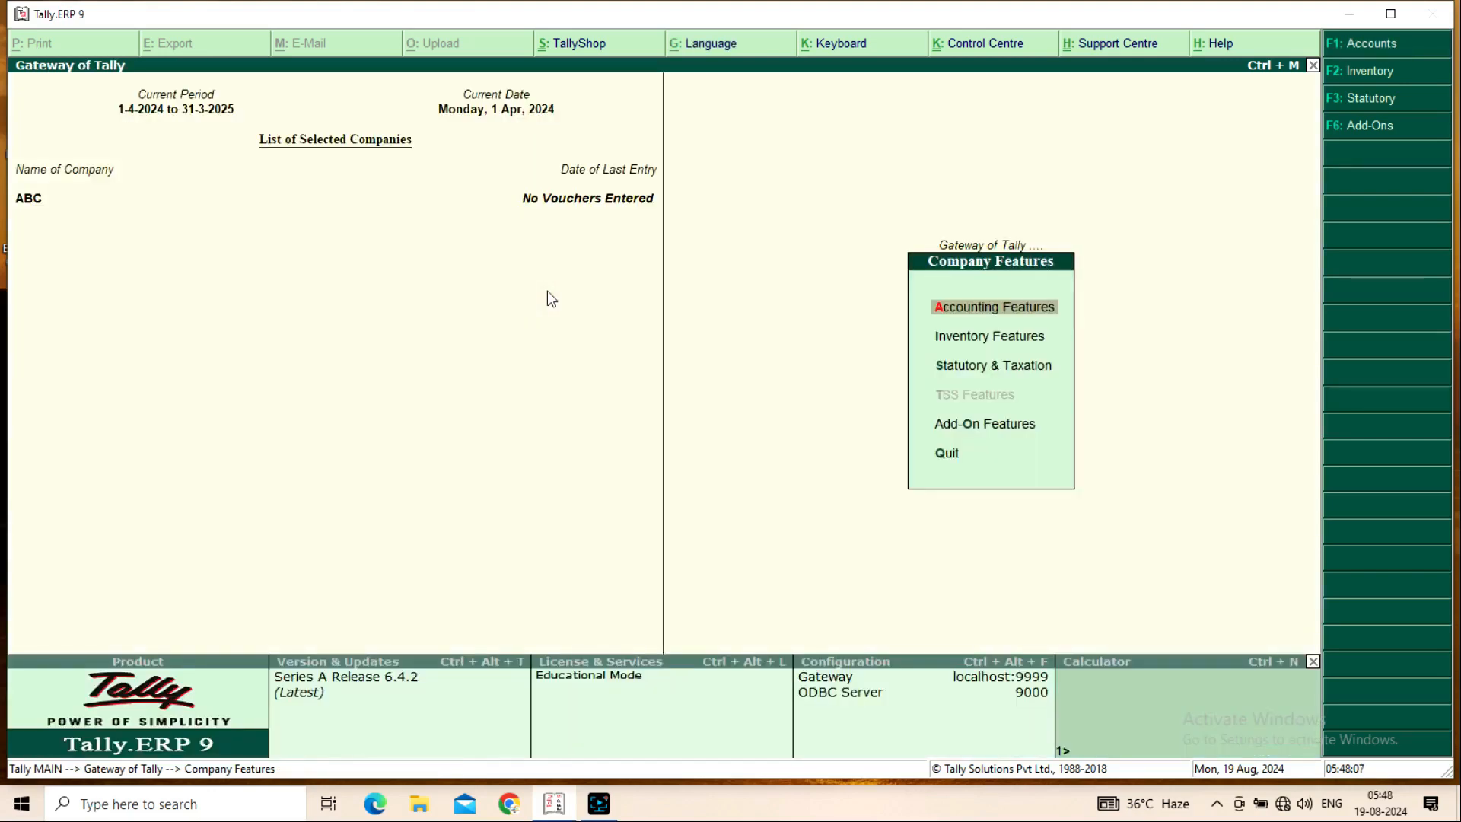
Visit Inventory Info > Units of Measure, then back out of the units options
key(Escape)
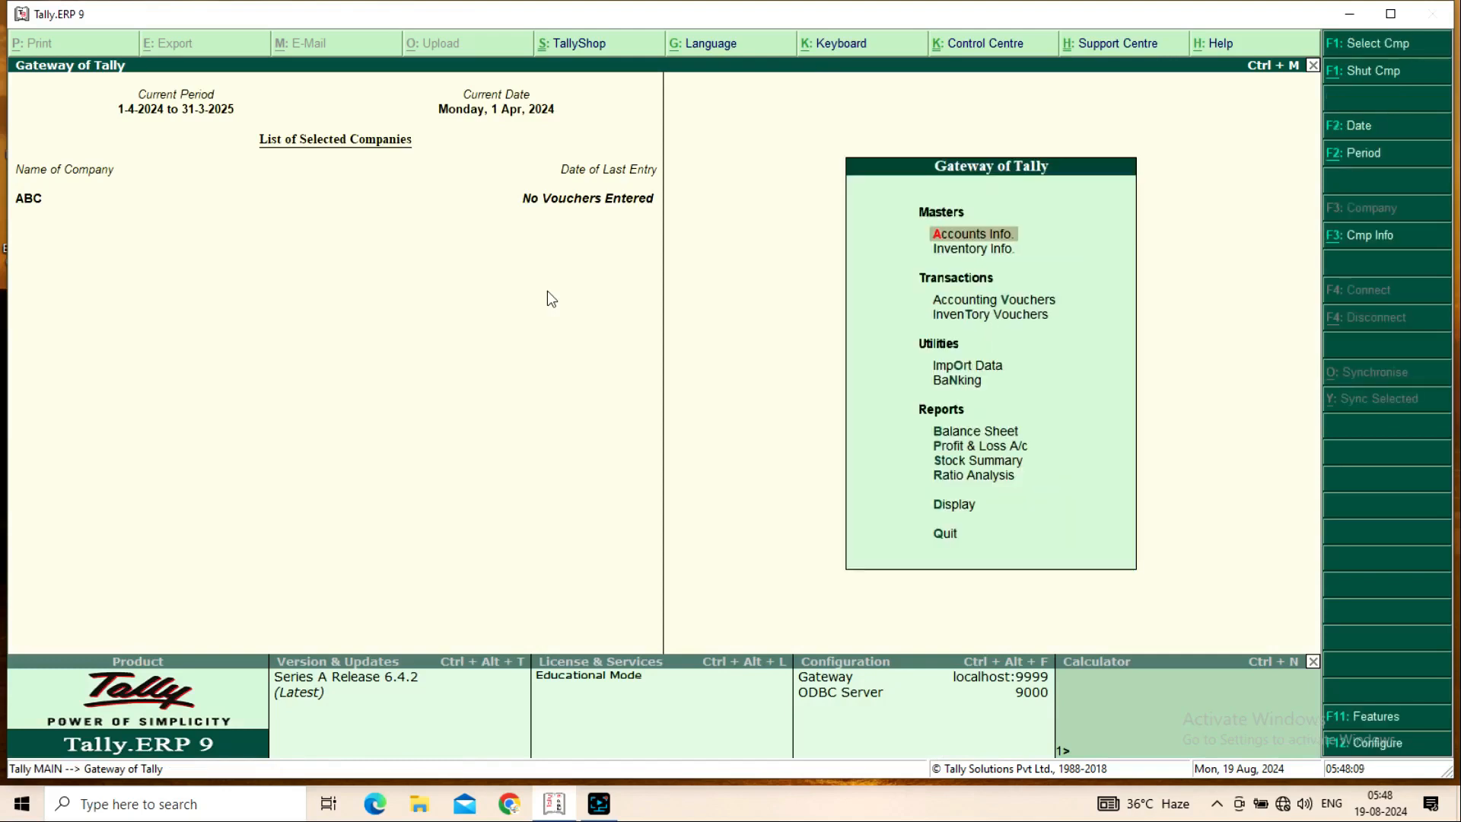
key(Down)
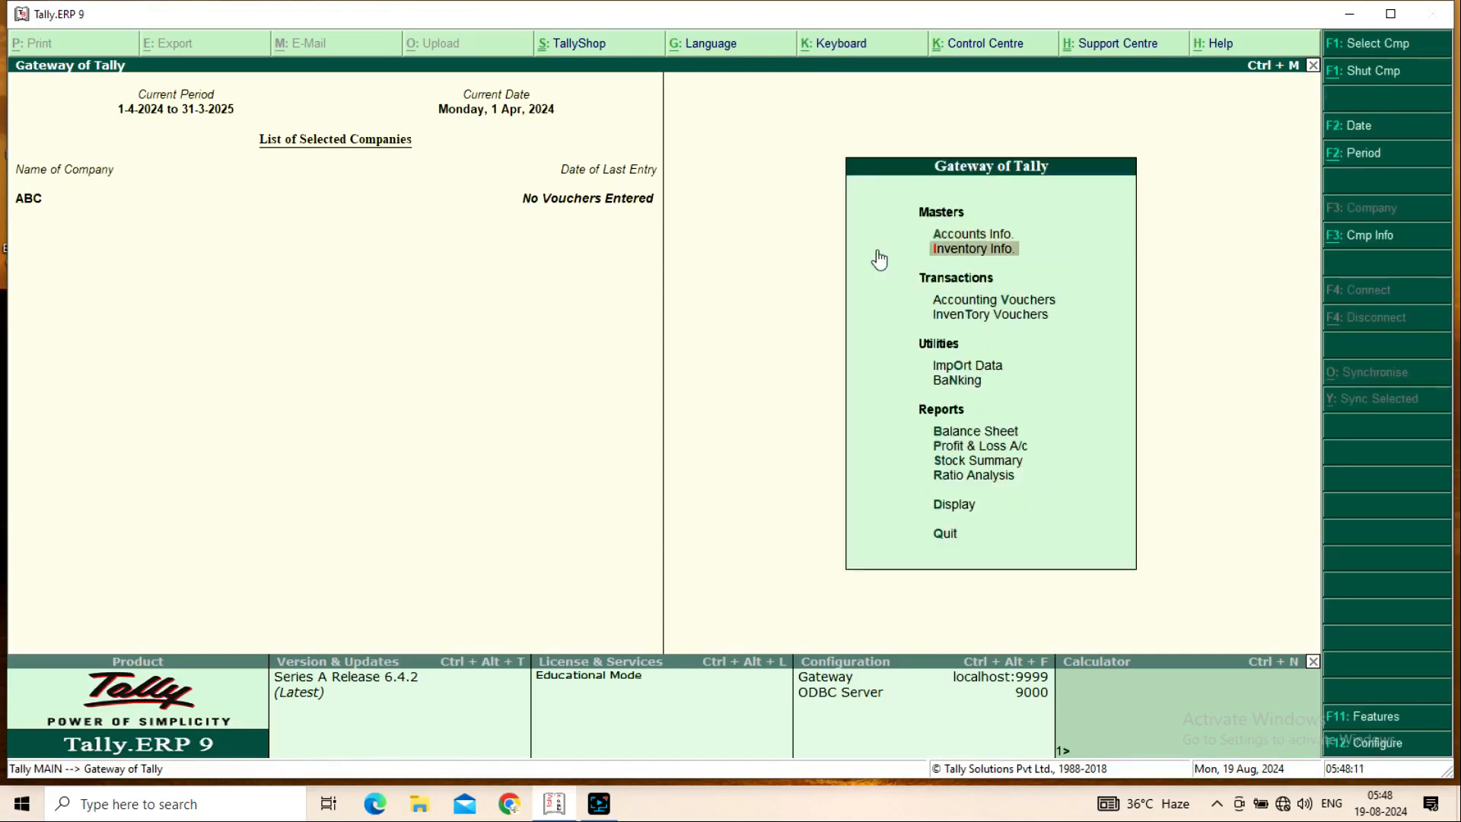
click(977, 262)
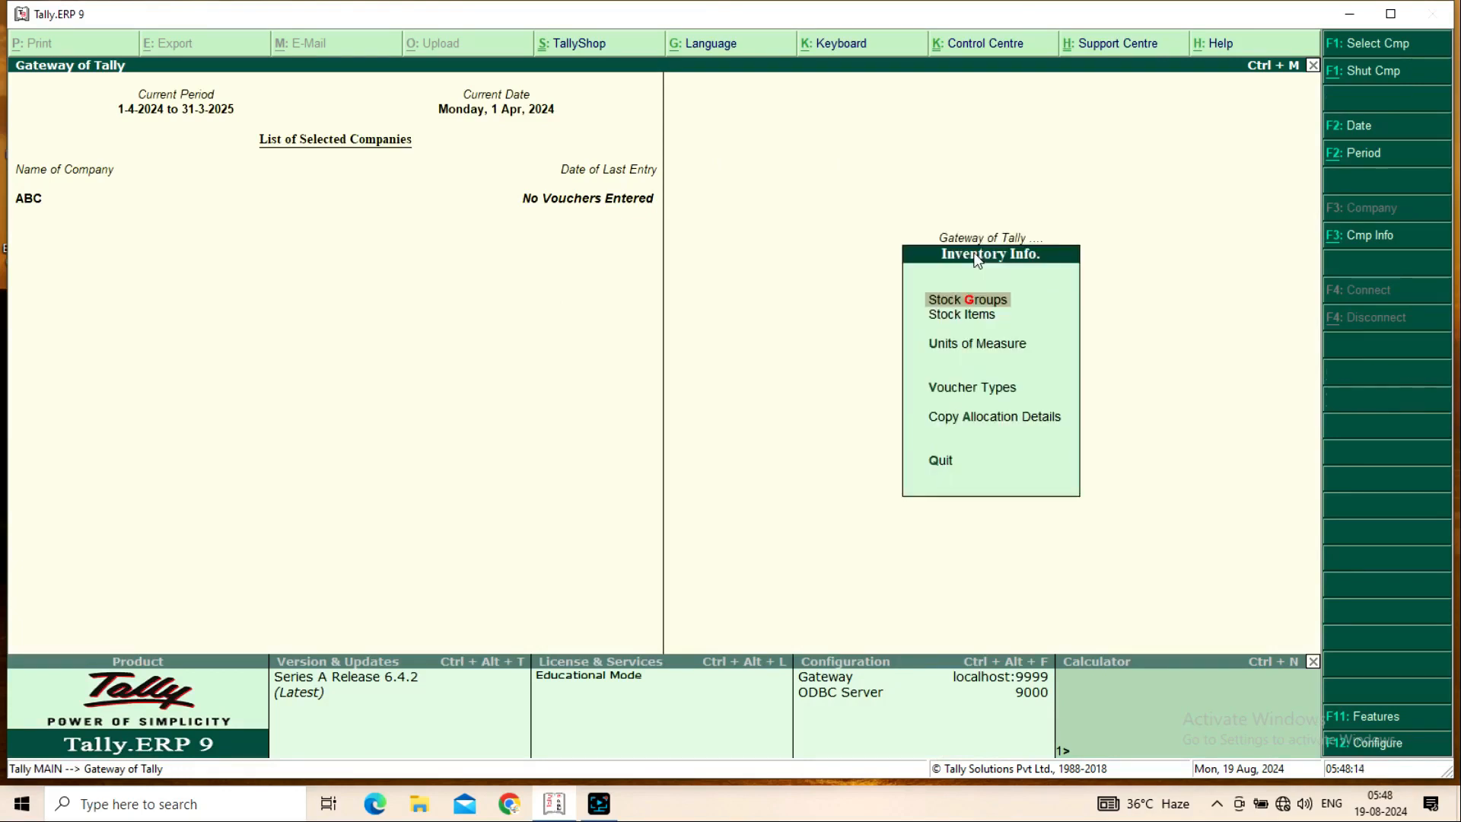
key(Down)
key(Down)
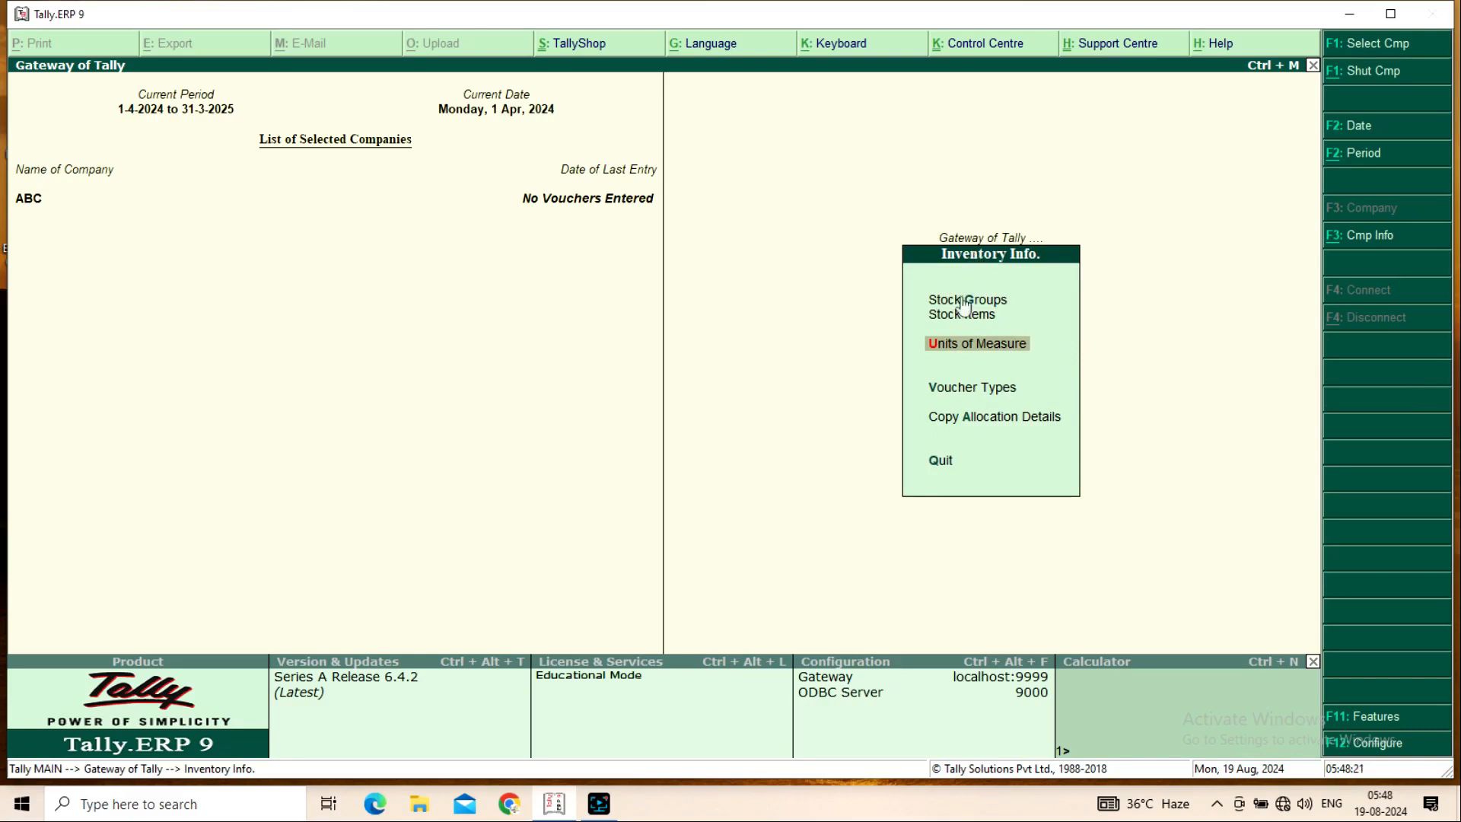
click(964, 365)
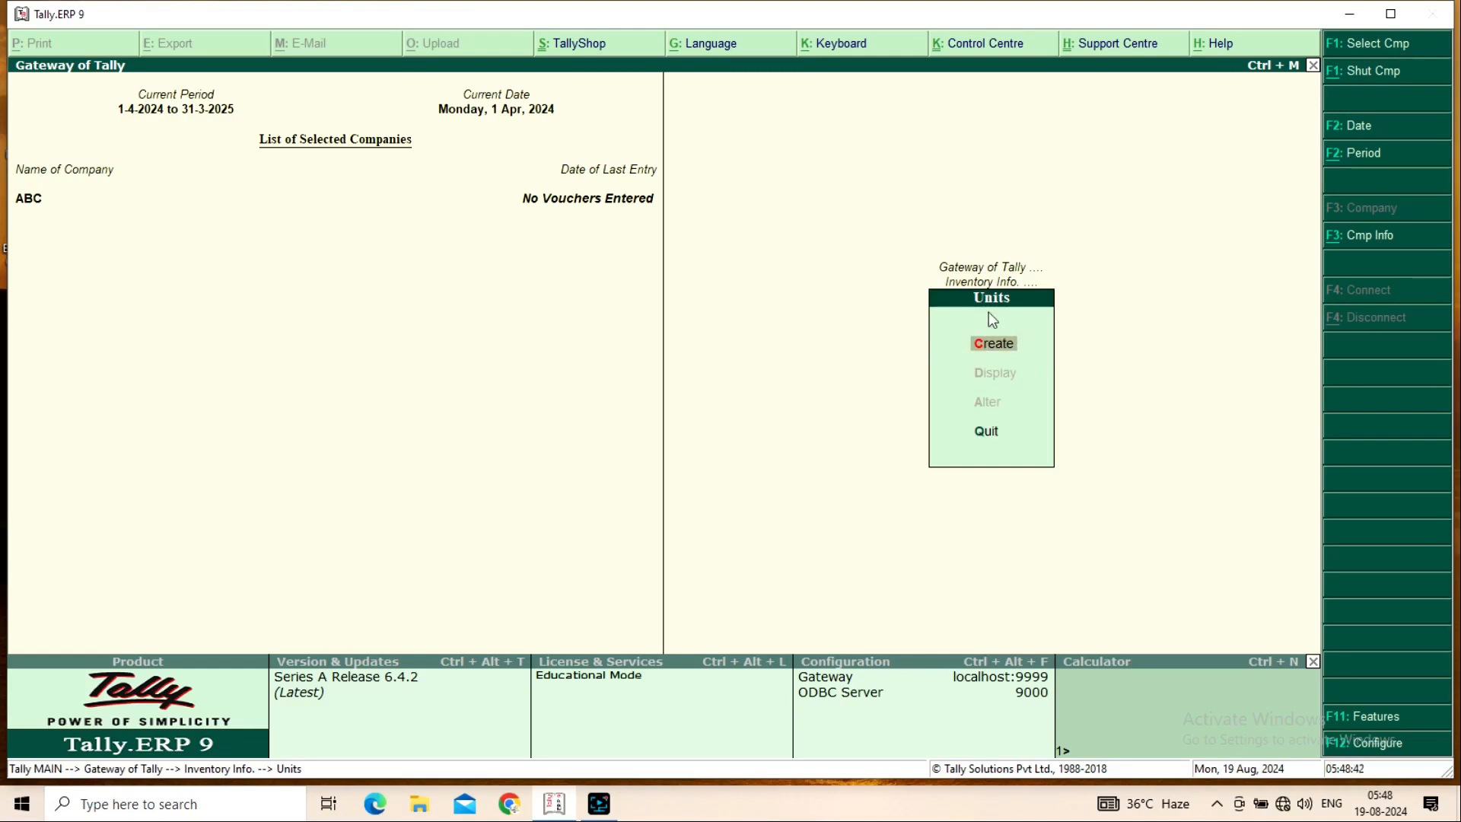
key(Escape)
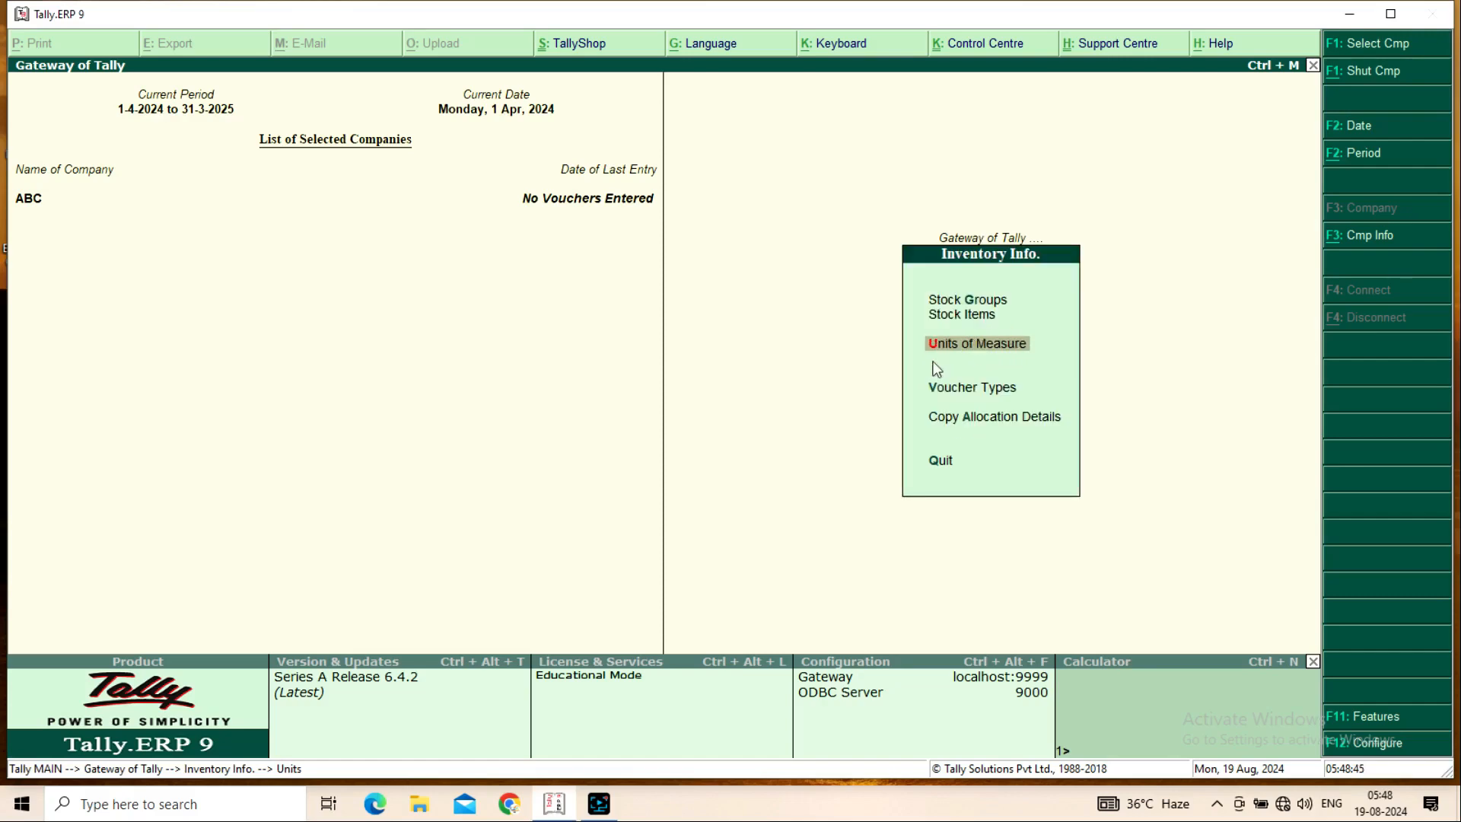
Open Inventory Purchase Sales (1) from the Downloads folder in Photos
click(426, 801)
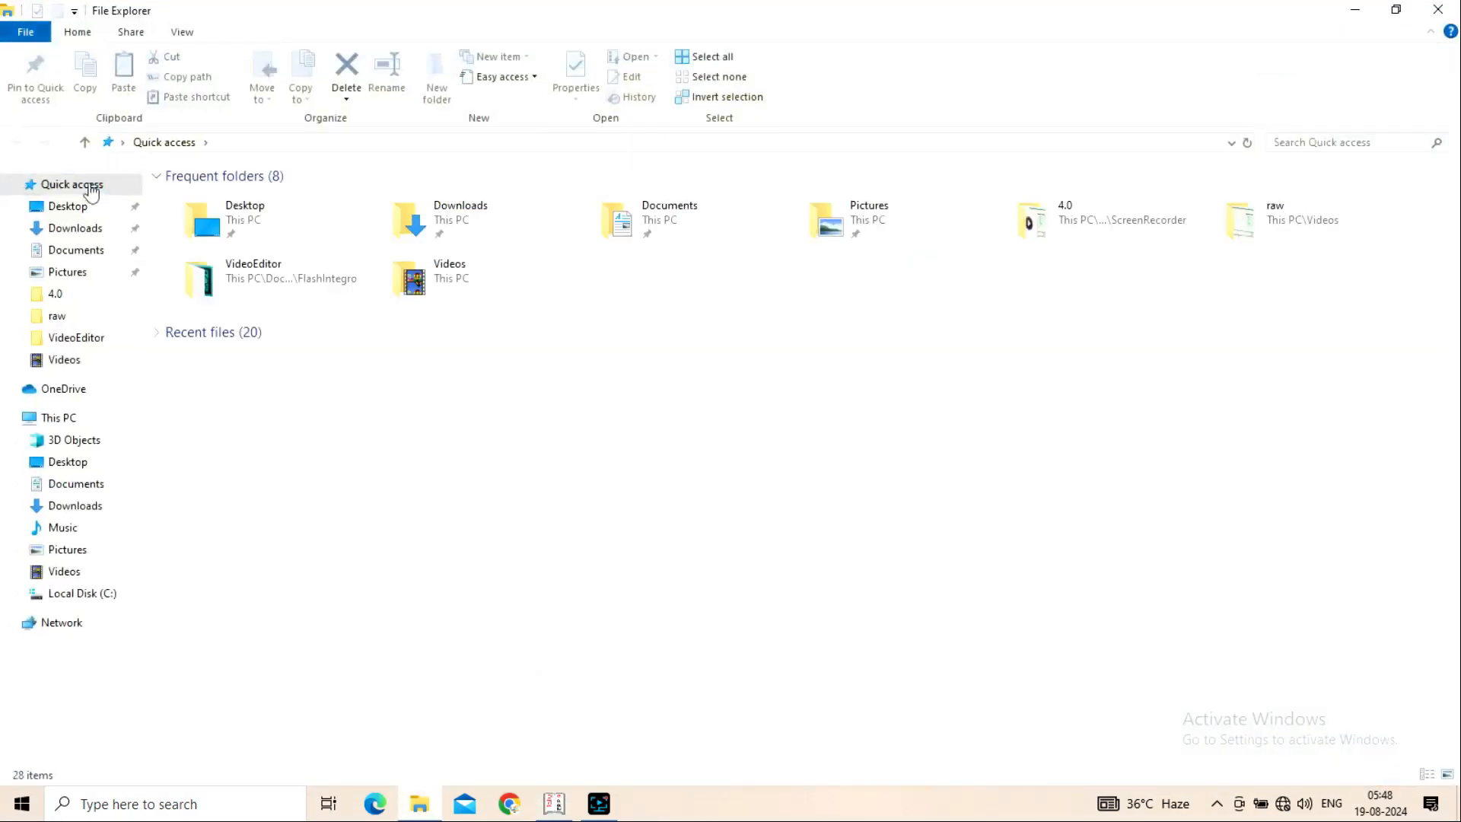
click(89, 229)
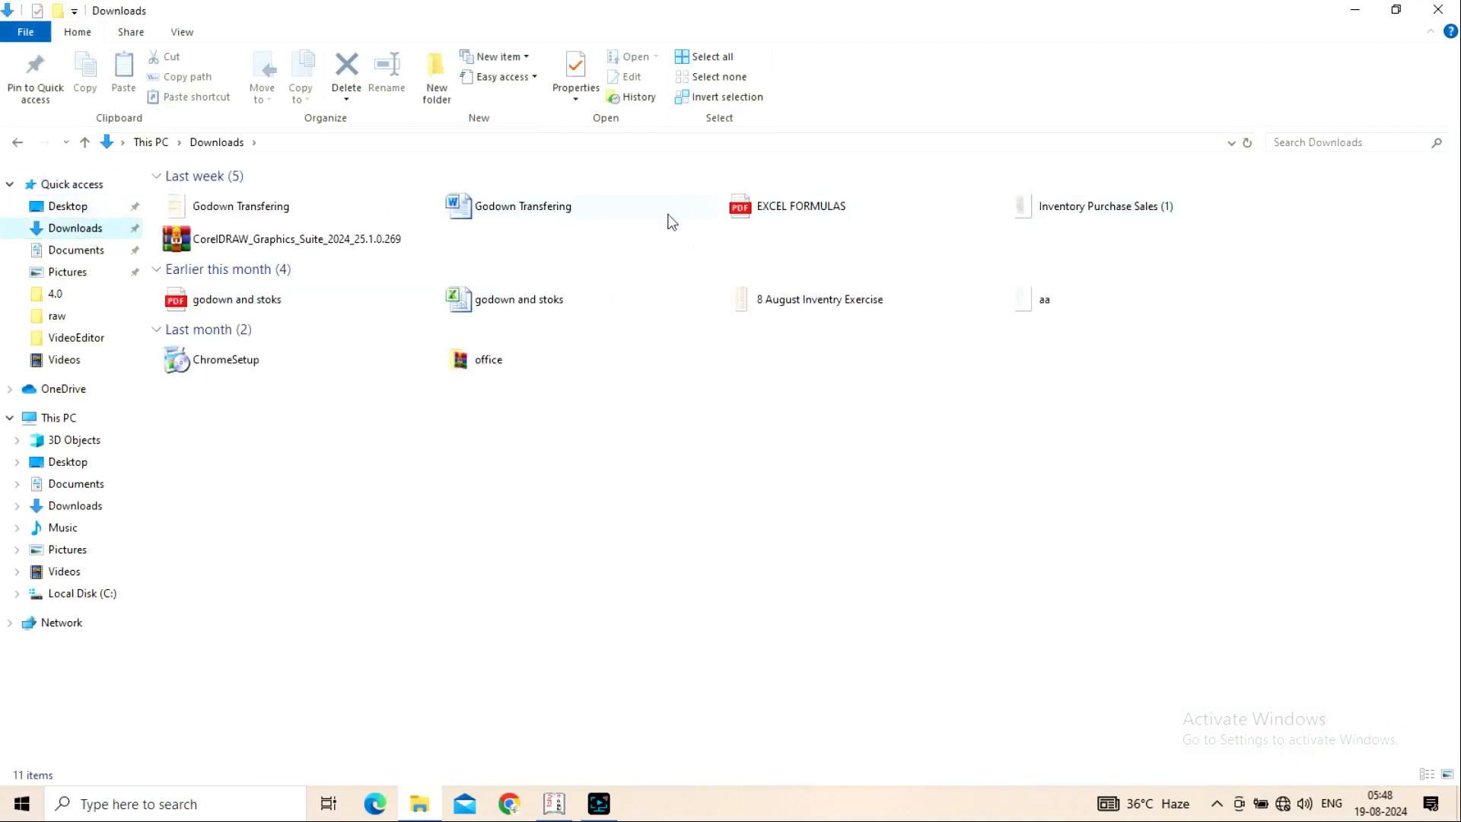
click(1170, 225)
double_click(1170, 223)
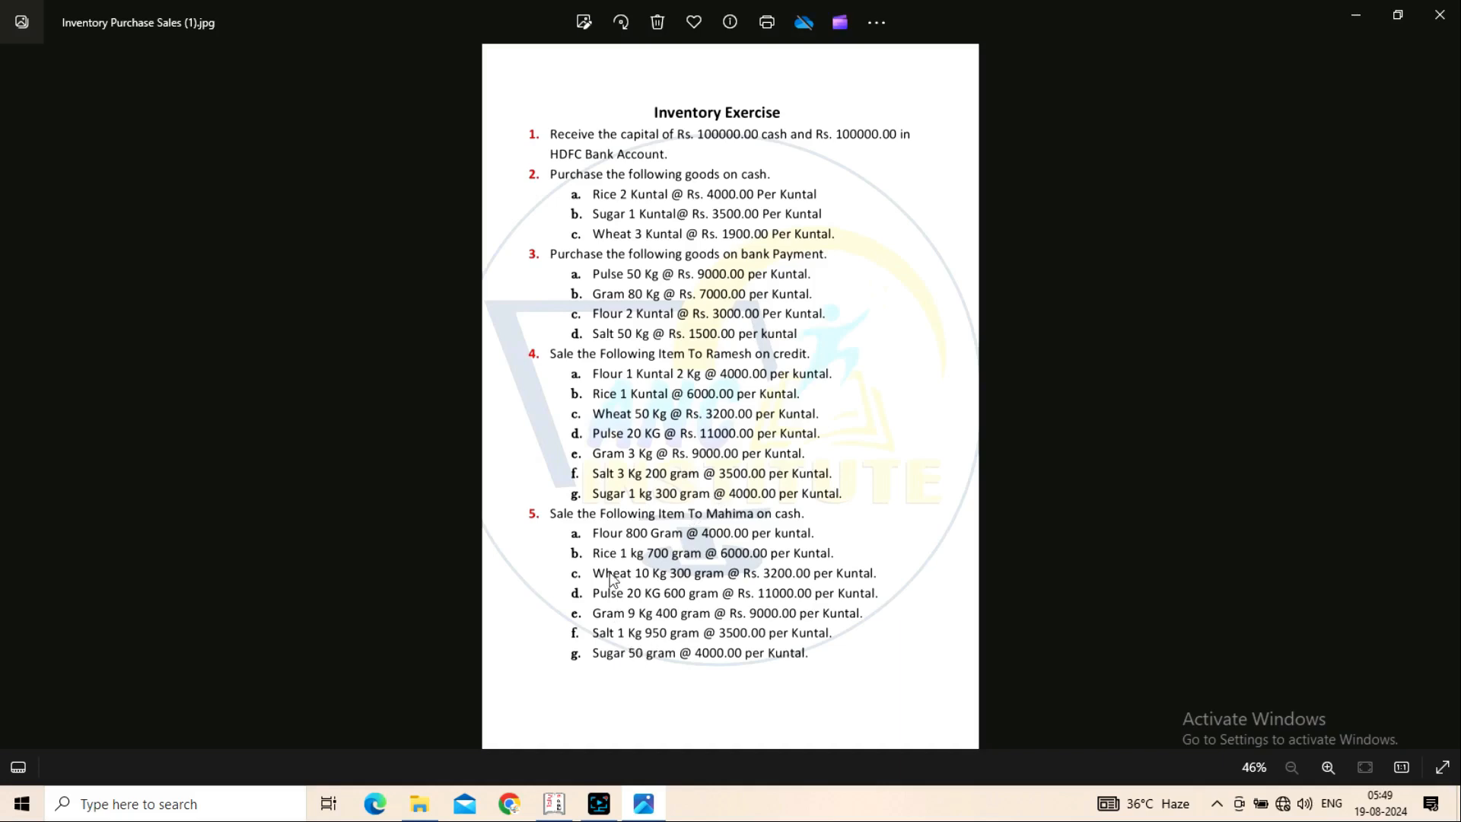
Return to Tally.ERP 9 after reading the Inventory Exercise sheet
click(553, 805)
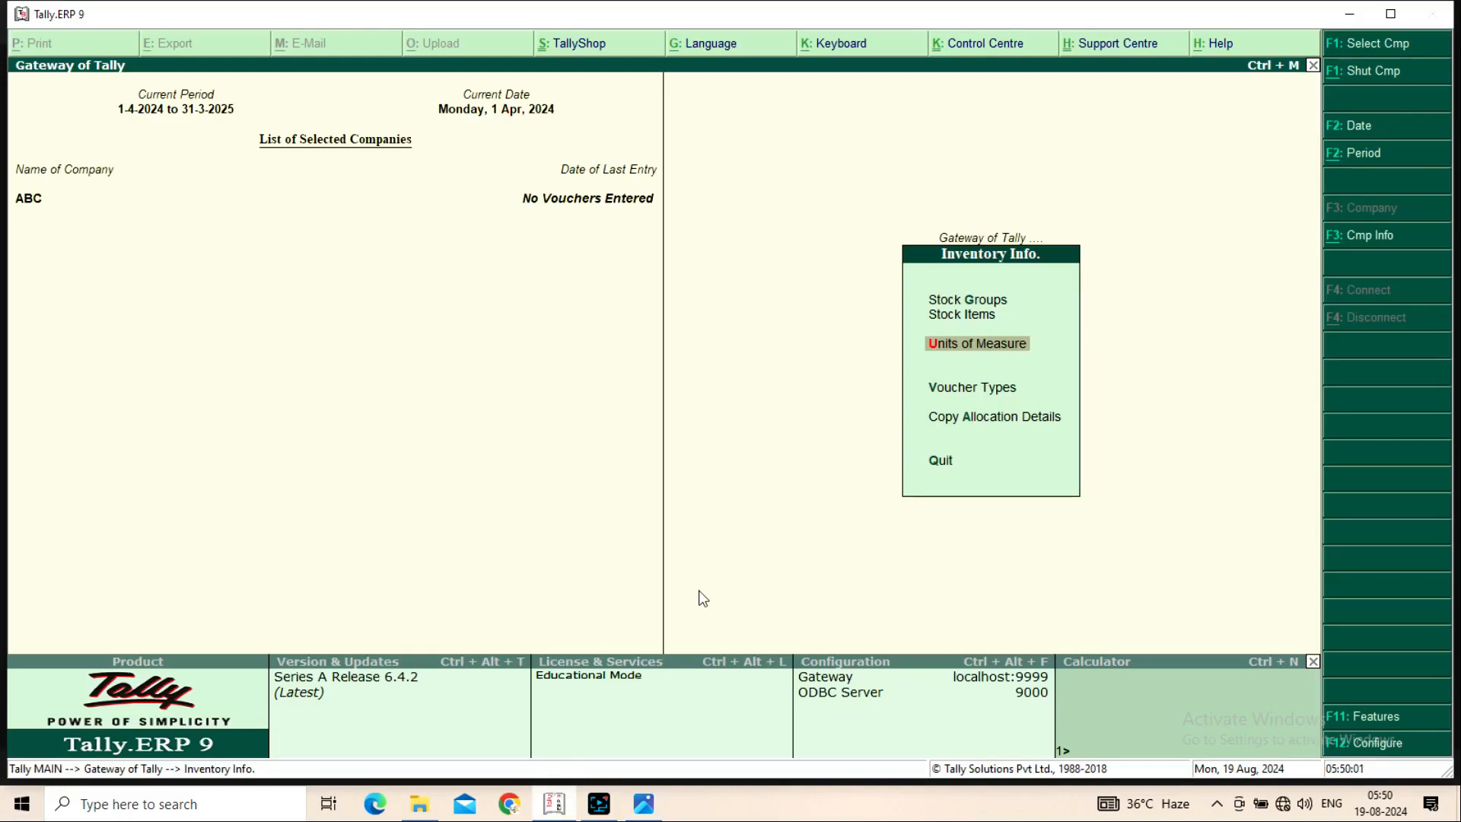
Create the simple unit Gram with 0 decimal places
key(Return)
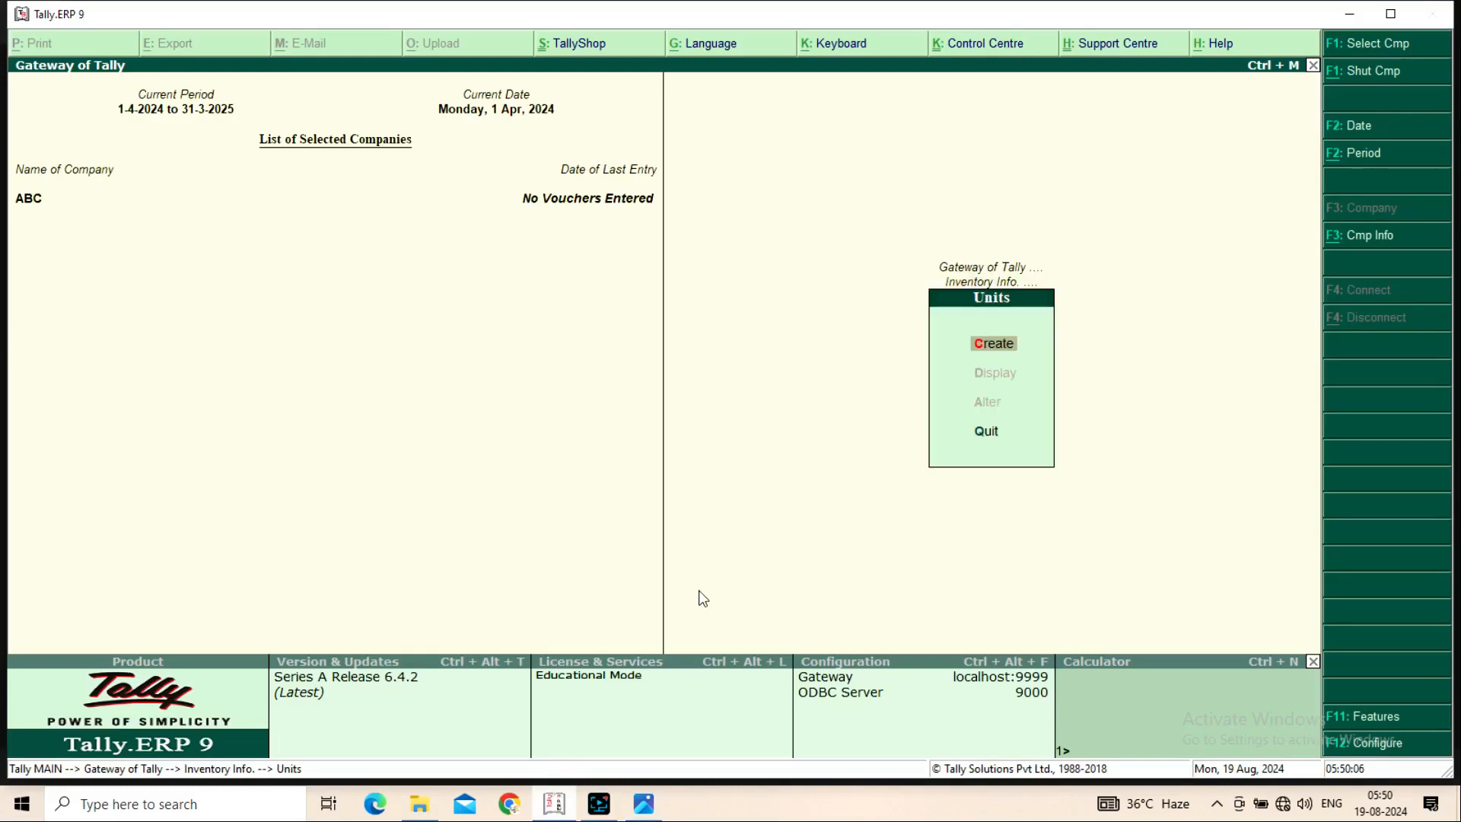
key(Return)
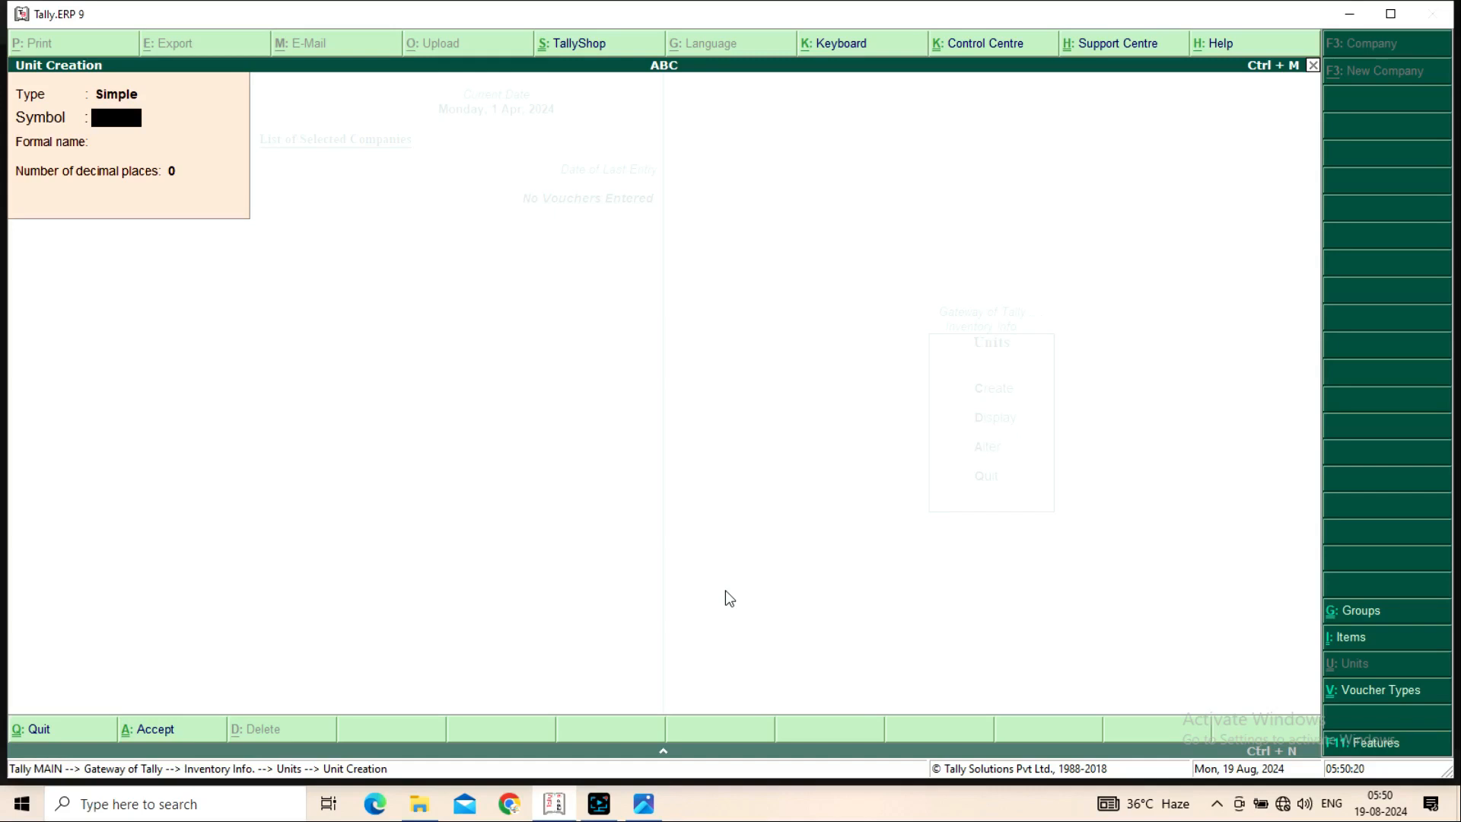
text(Gram)
key(Return)
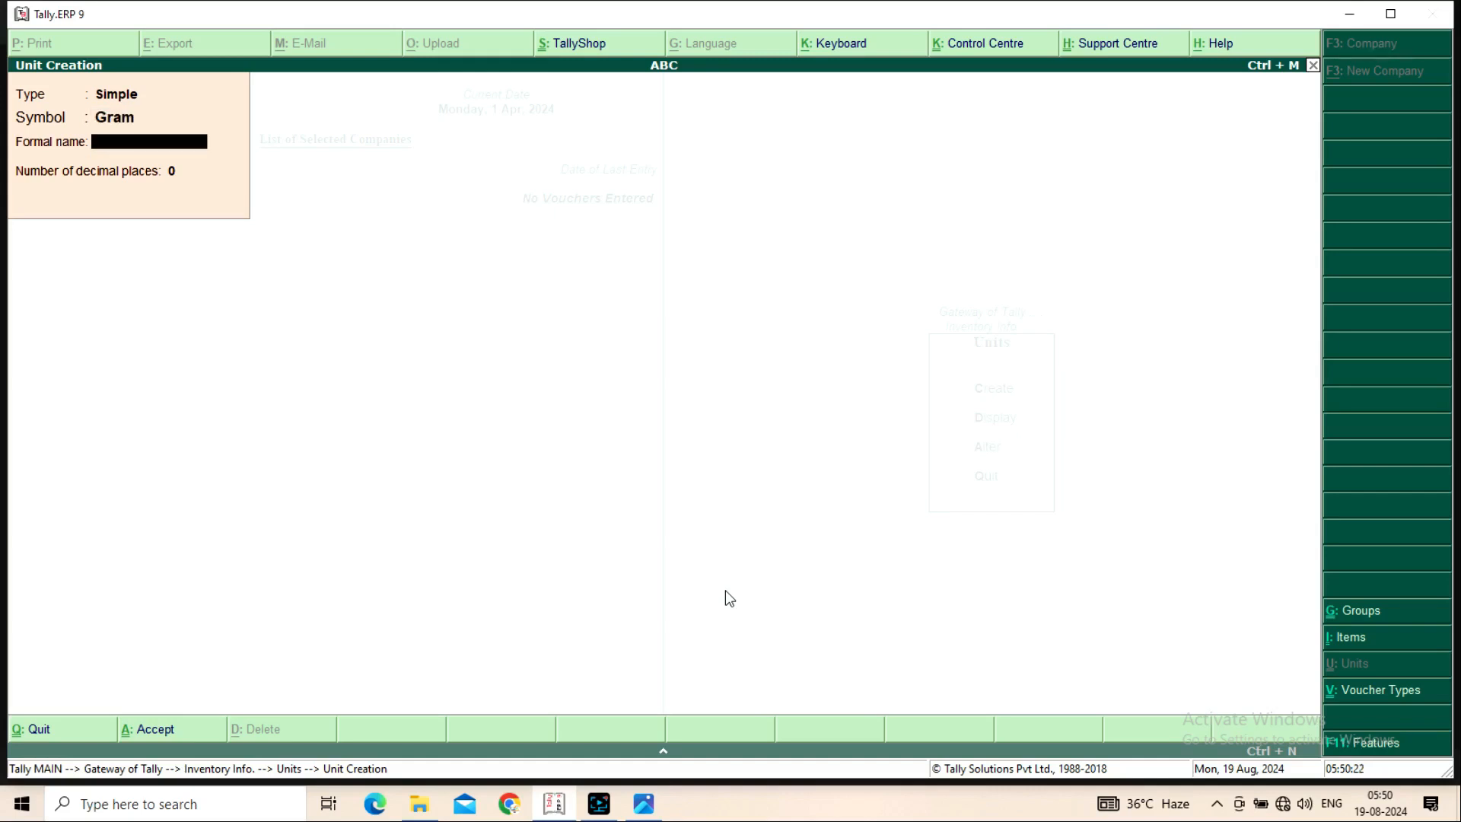
key(Return)
key(Return)
key(Return)
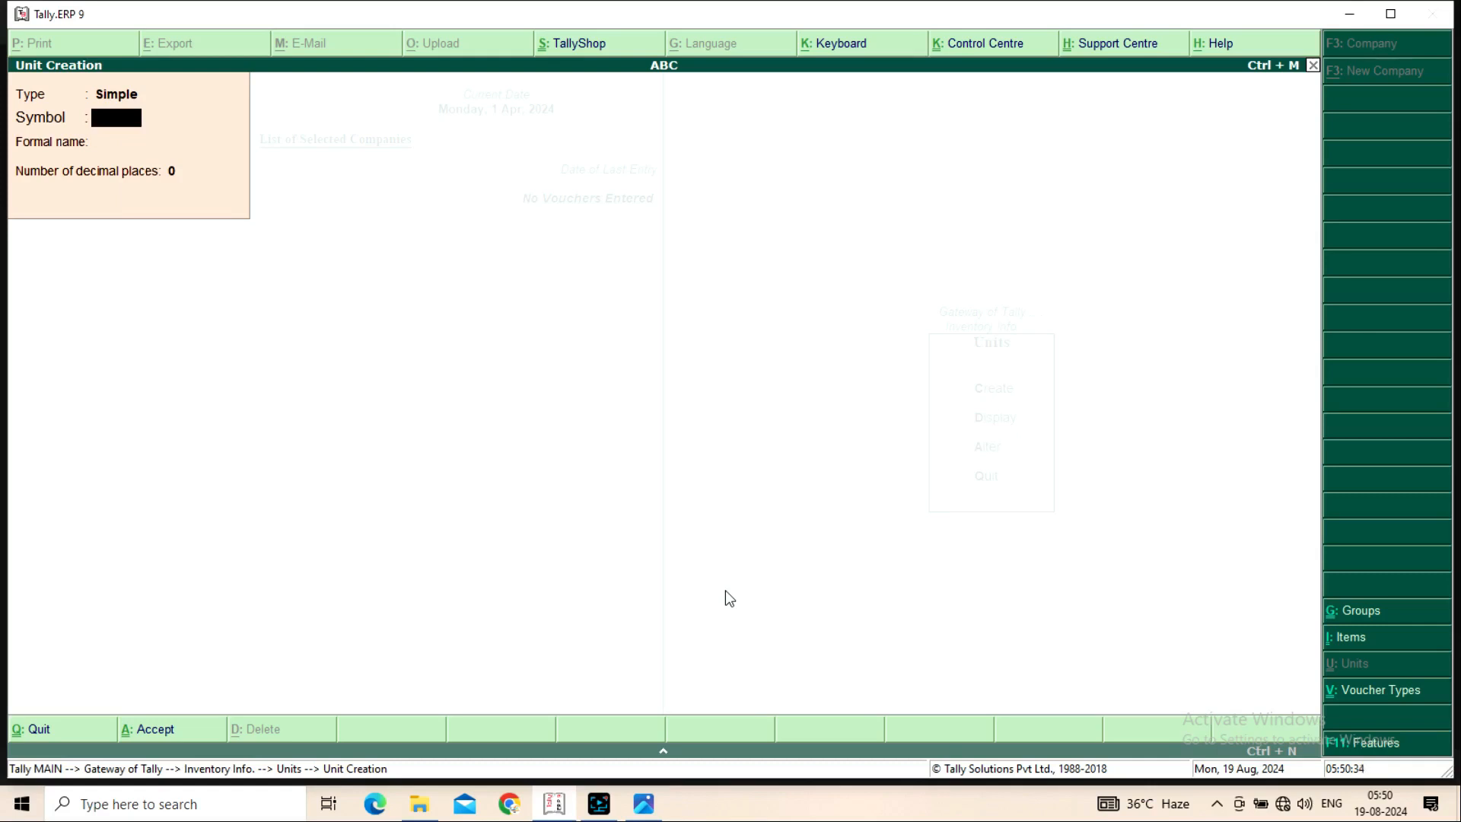
Create the simple unit KG with formal name Kilogram
text(Kilogram)
key(Return)
text(K)
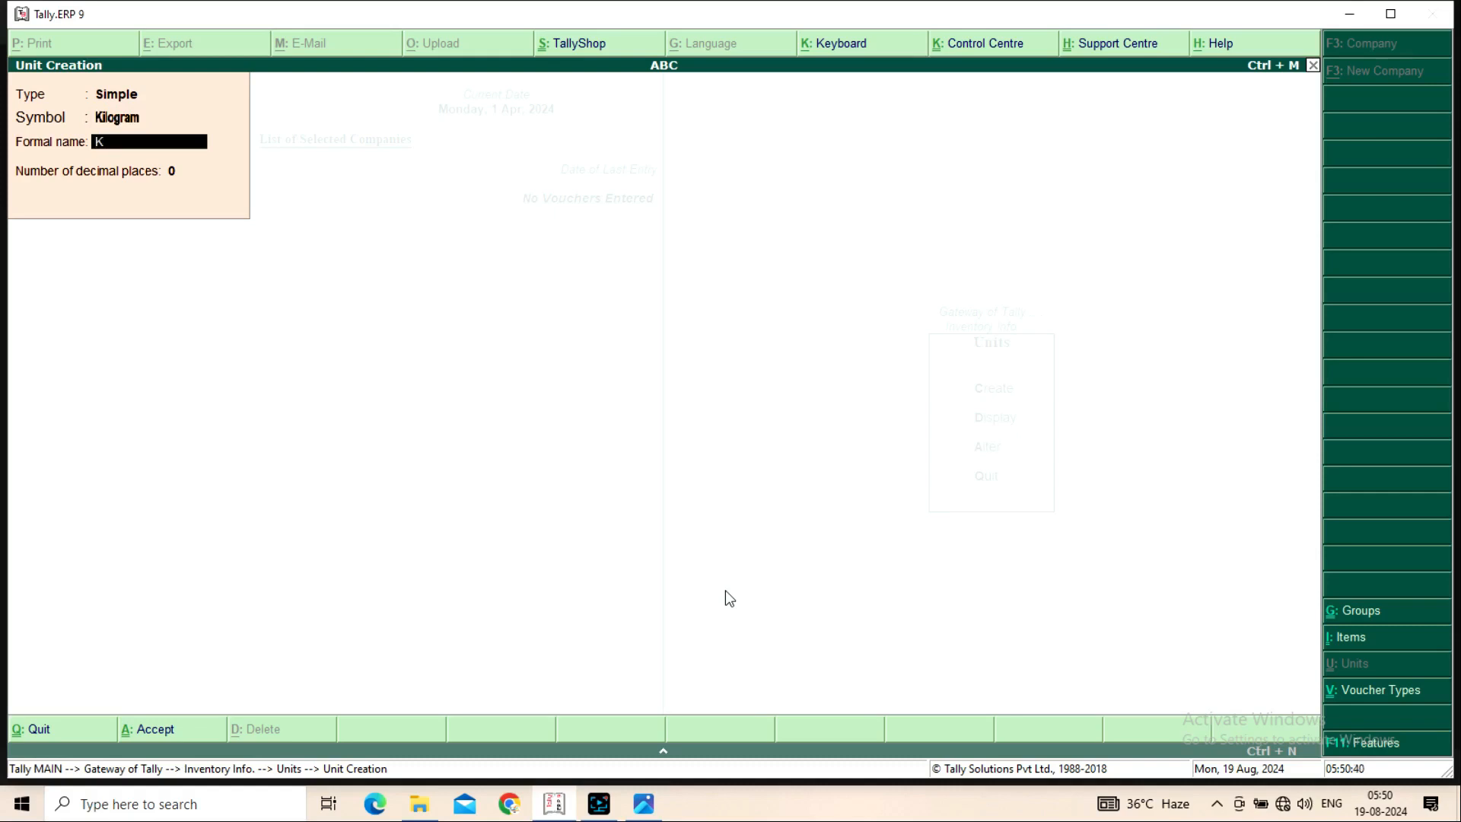
key(Up)
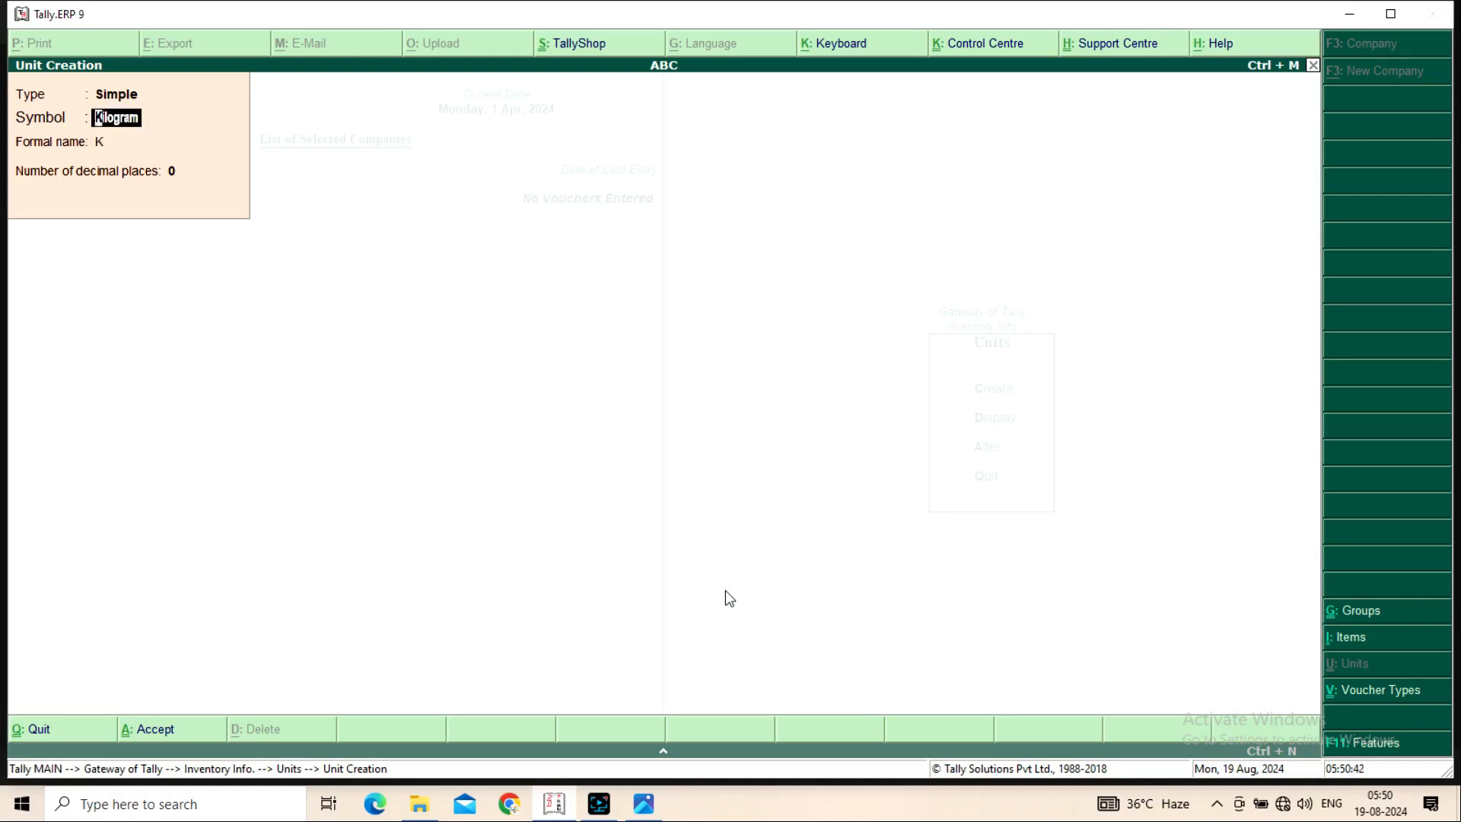
text(KG)
key(Return)
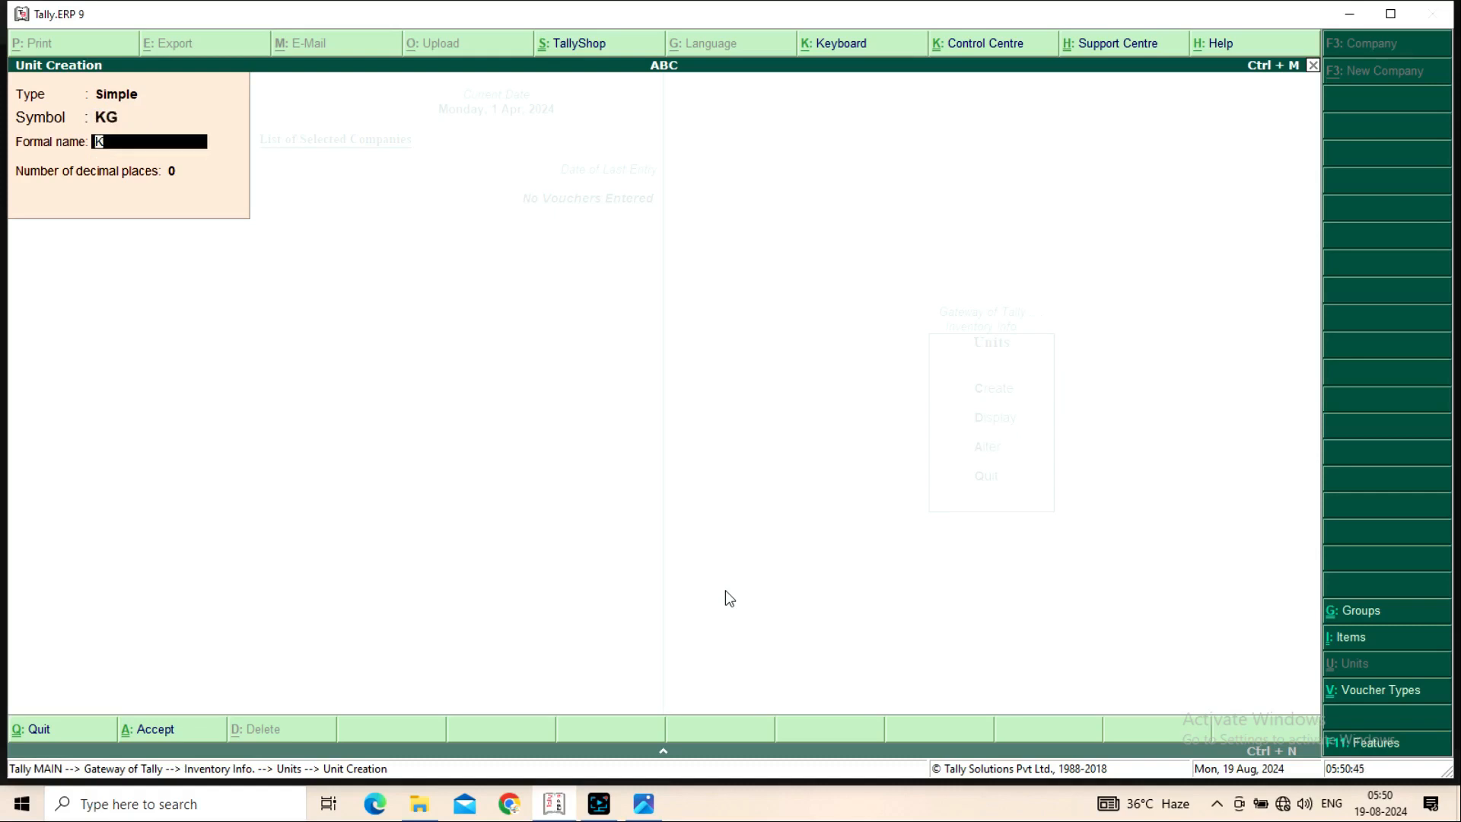
text(Kilogram)
key(Return)
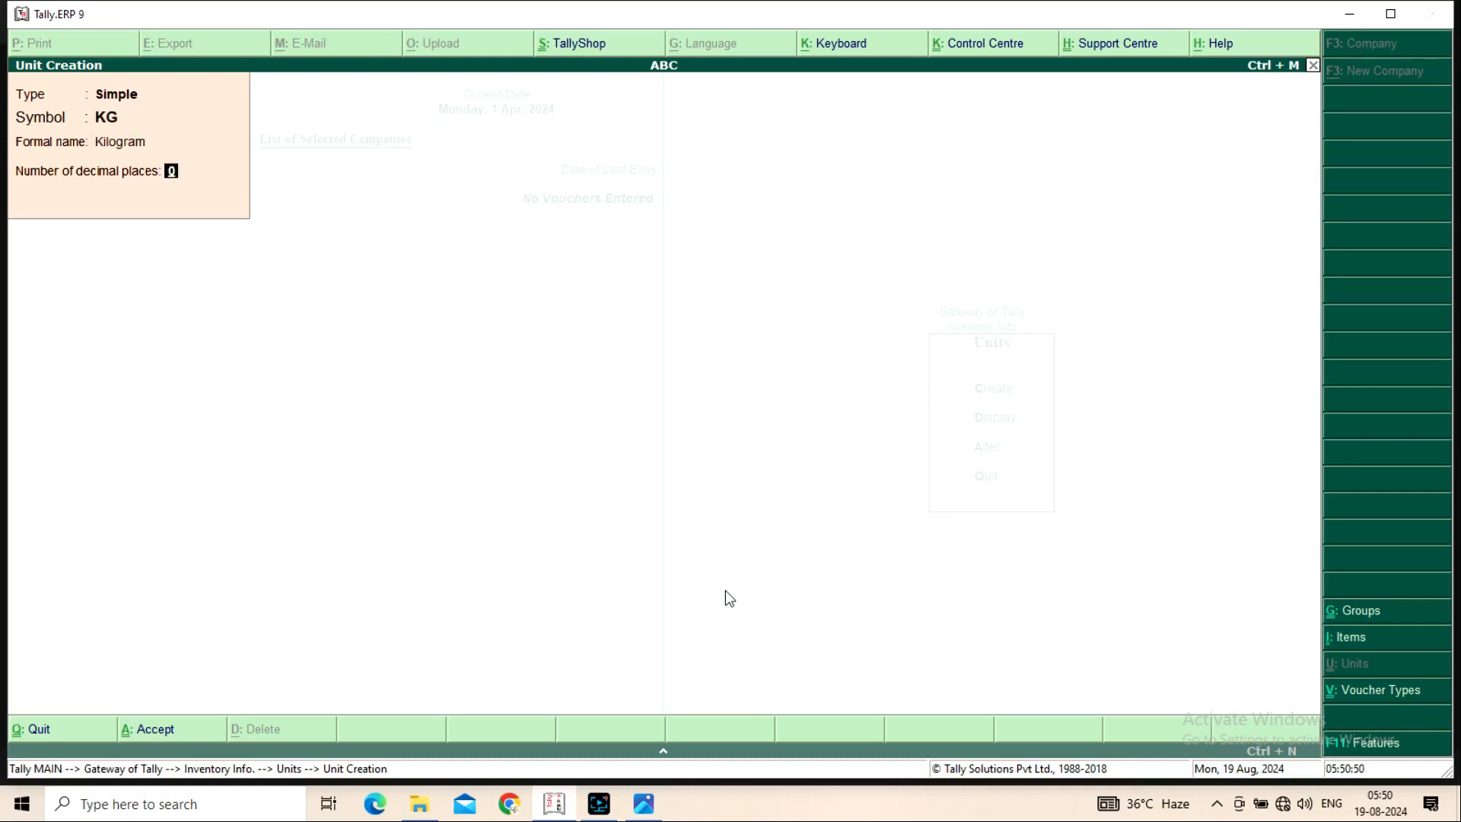
key(Return)
key(Return)
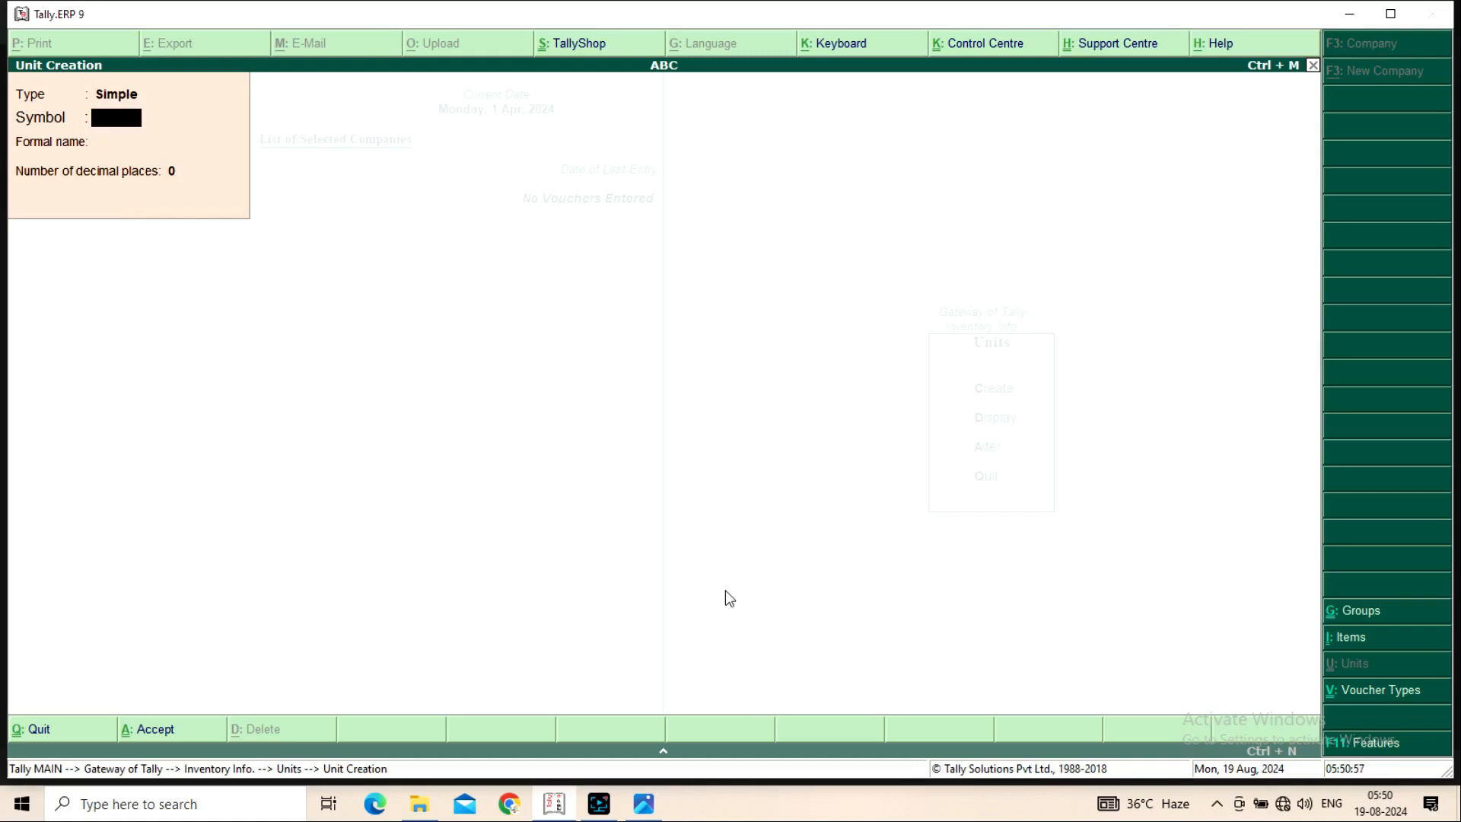
Create the simple unit Ktl with formal name Kuntal
text(Kuntal)
key(Return)
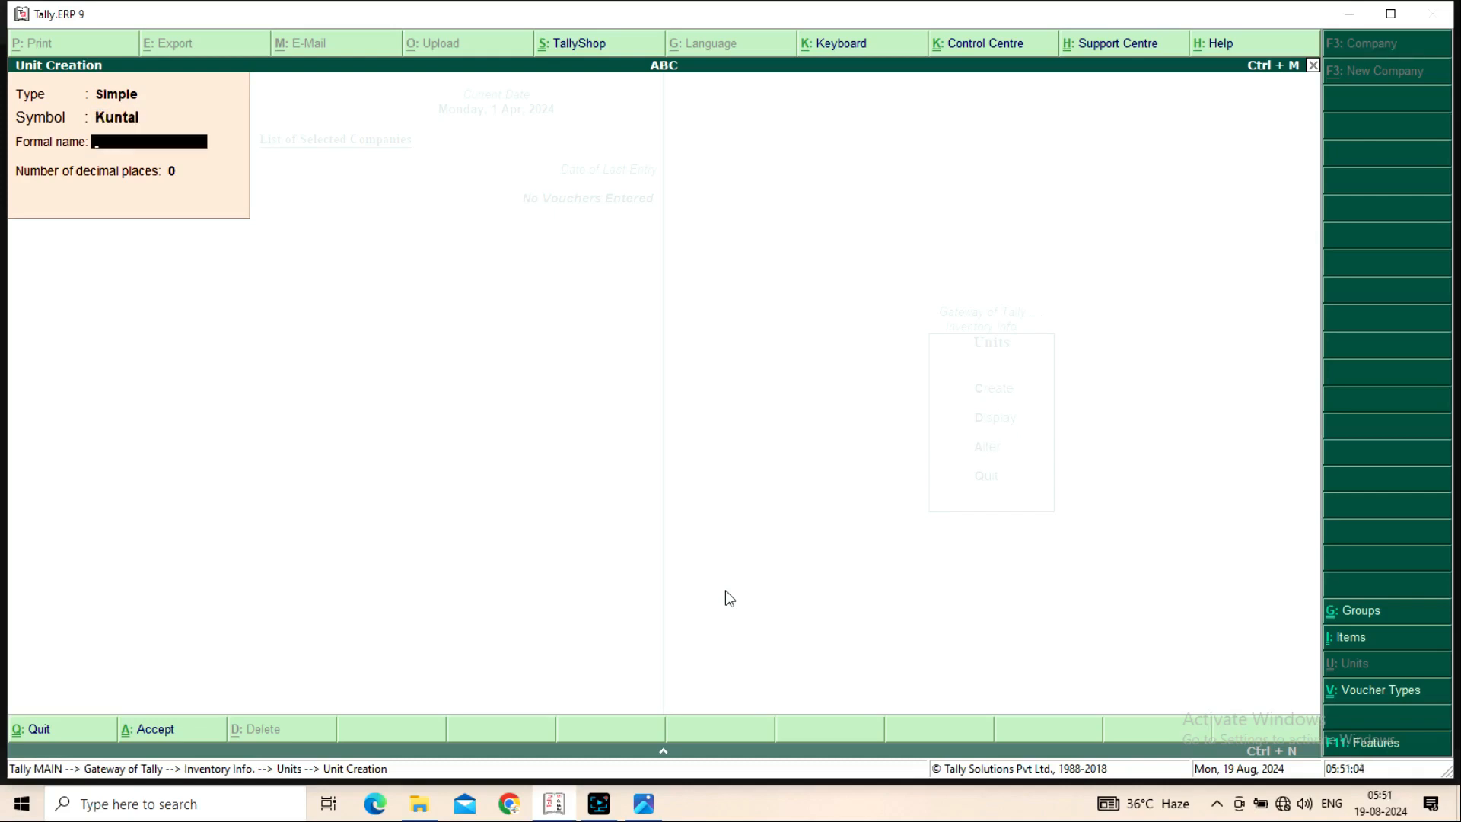
key(BackSpace)
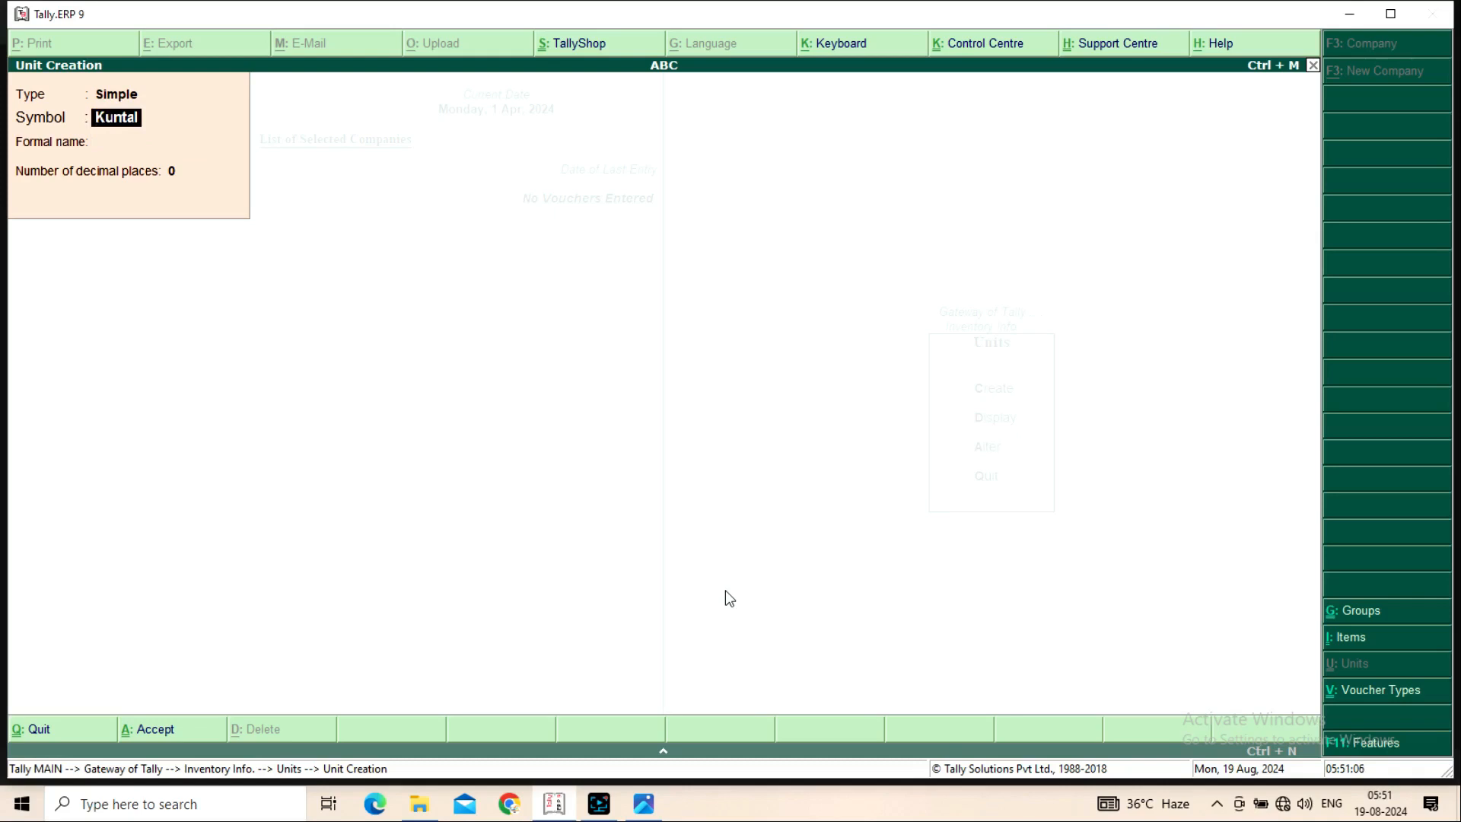
text(Ktl)
key(Delete)
key(Delete)
key(Return)
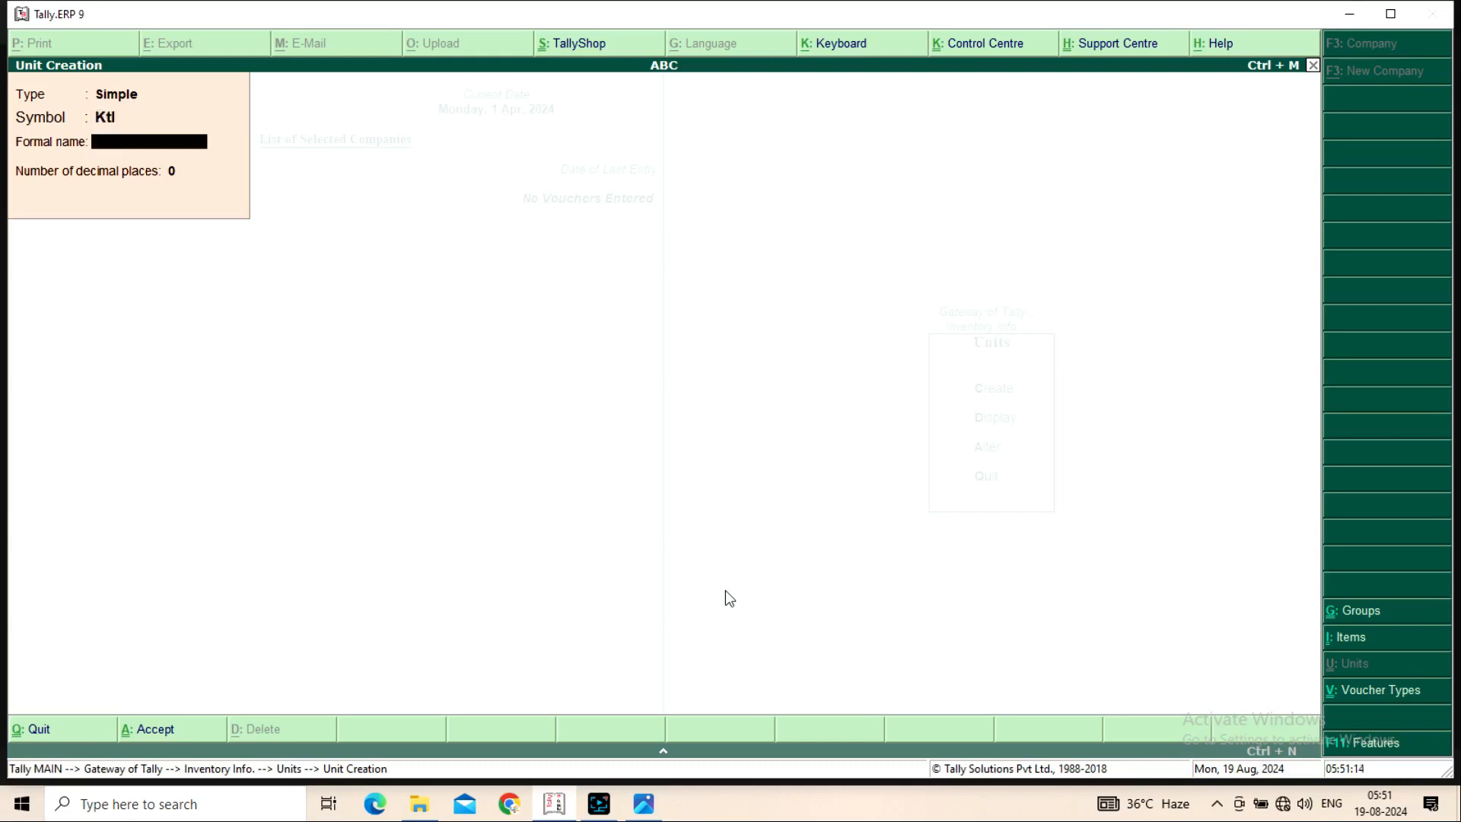
text(Kuntal)
key(Return)
key(Return)
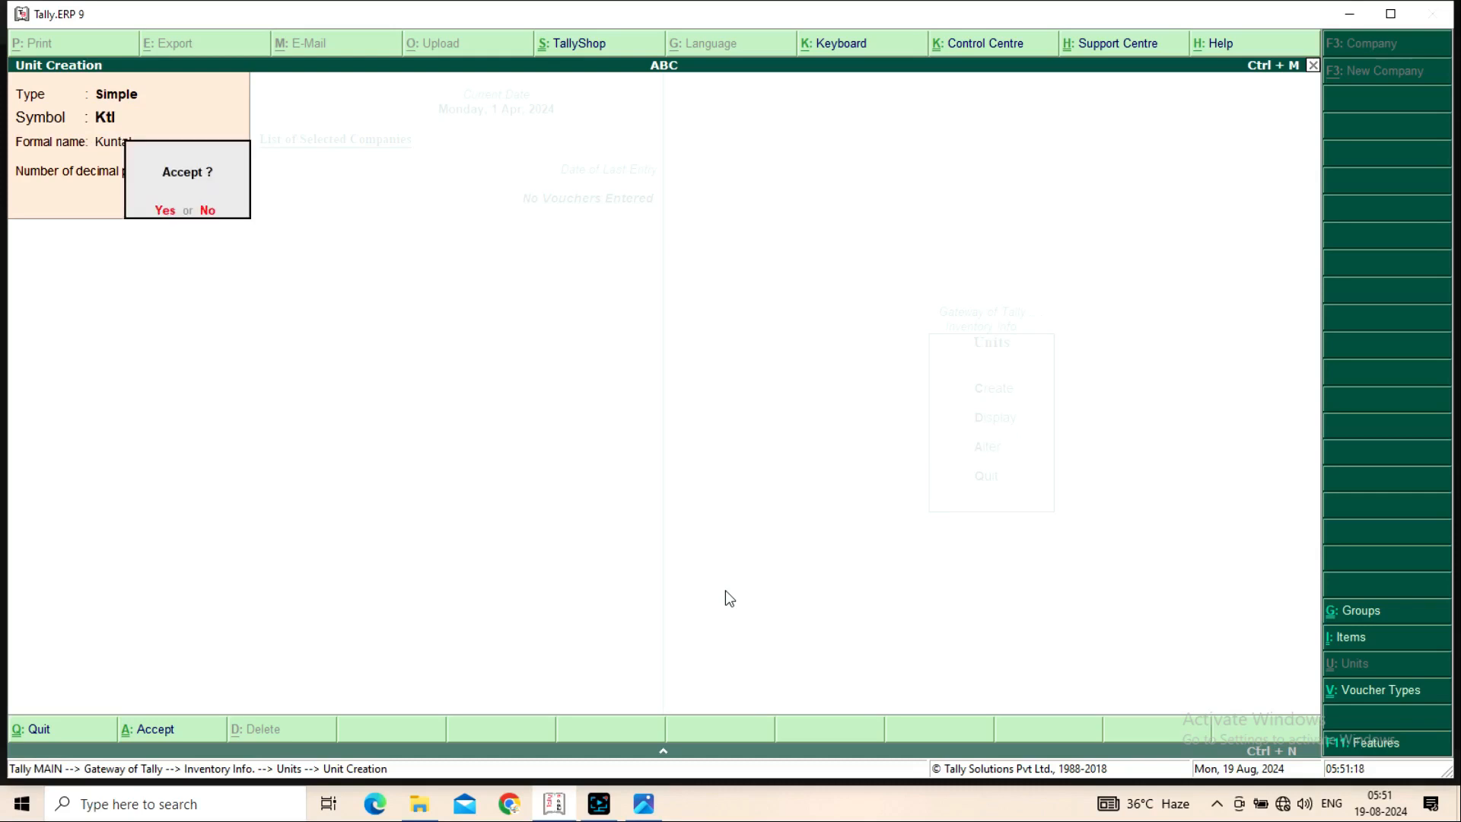
key(Return)
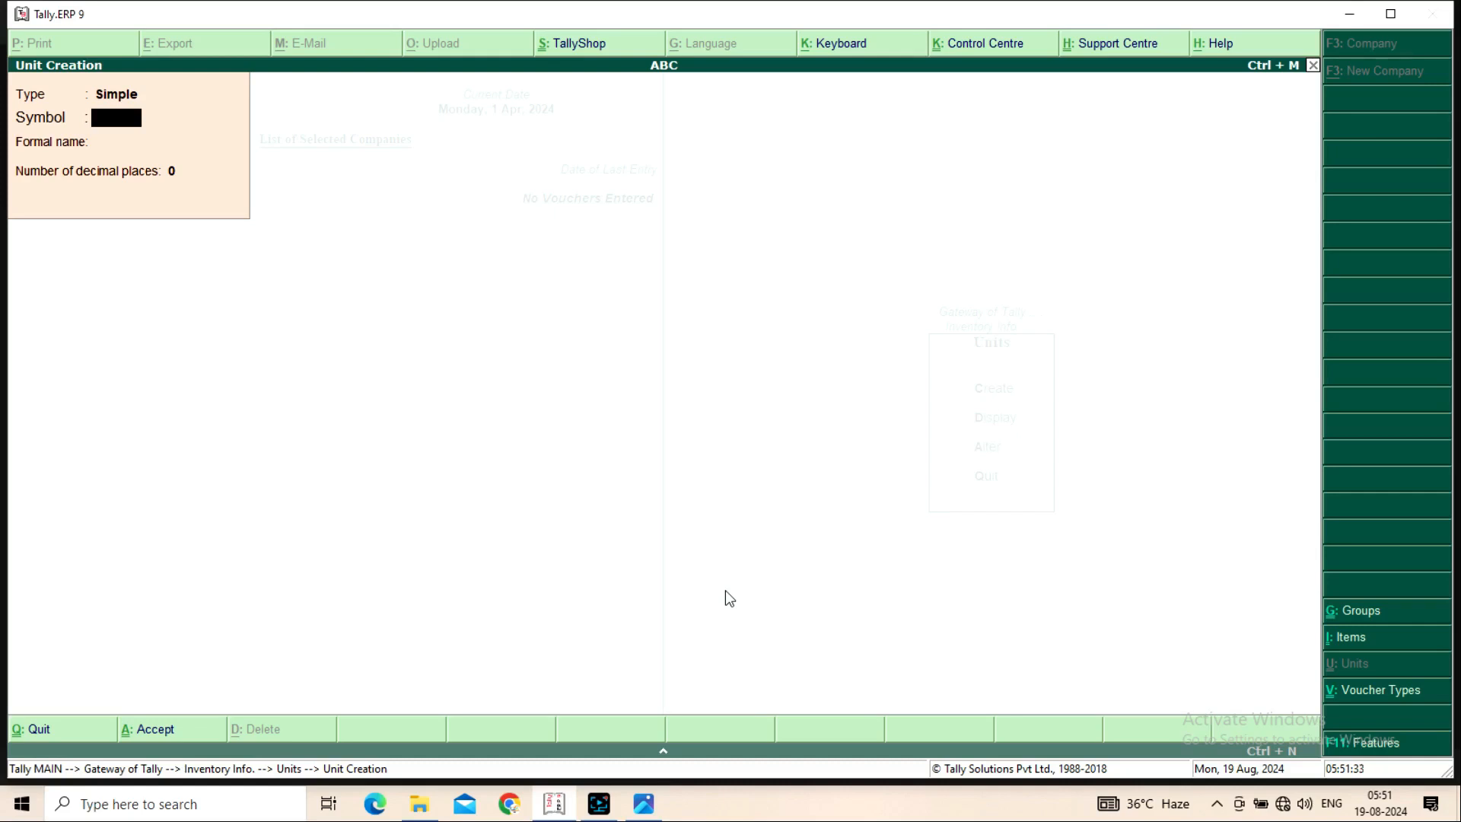
Quit the blank Unit Creation form and return to the Units menu
key(Escape)
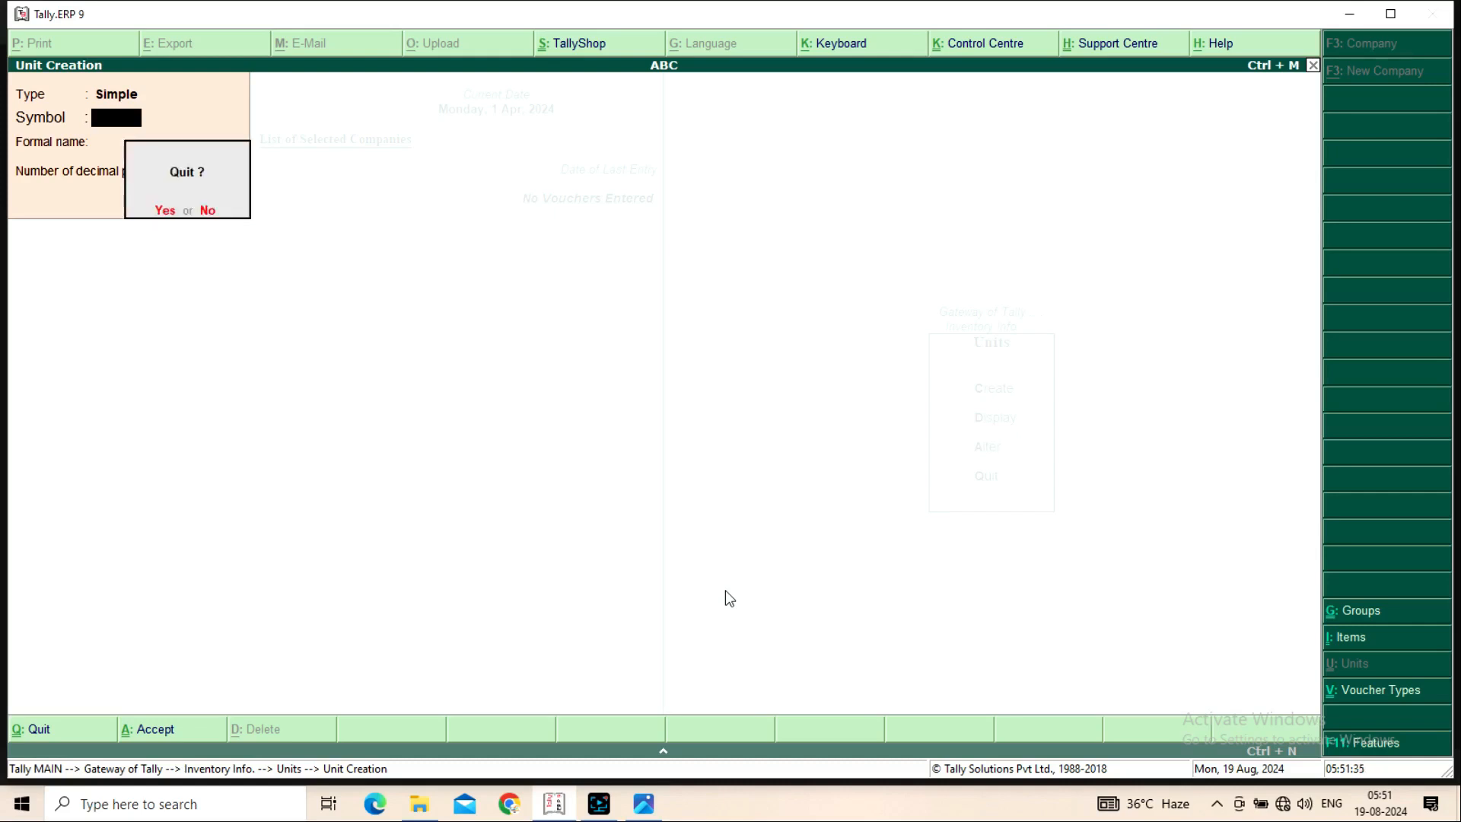
key(Return)
key(Down)
key(Down)
key(Up)
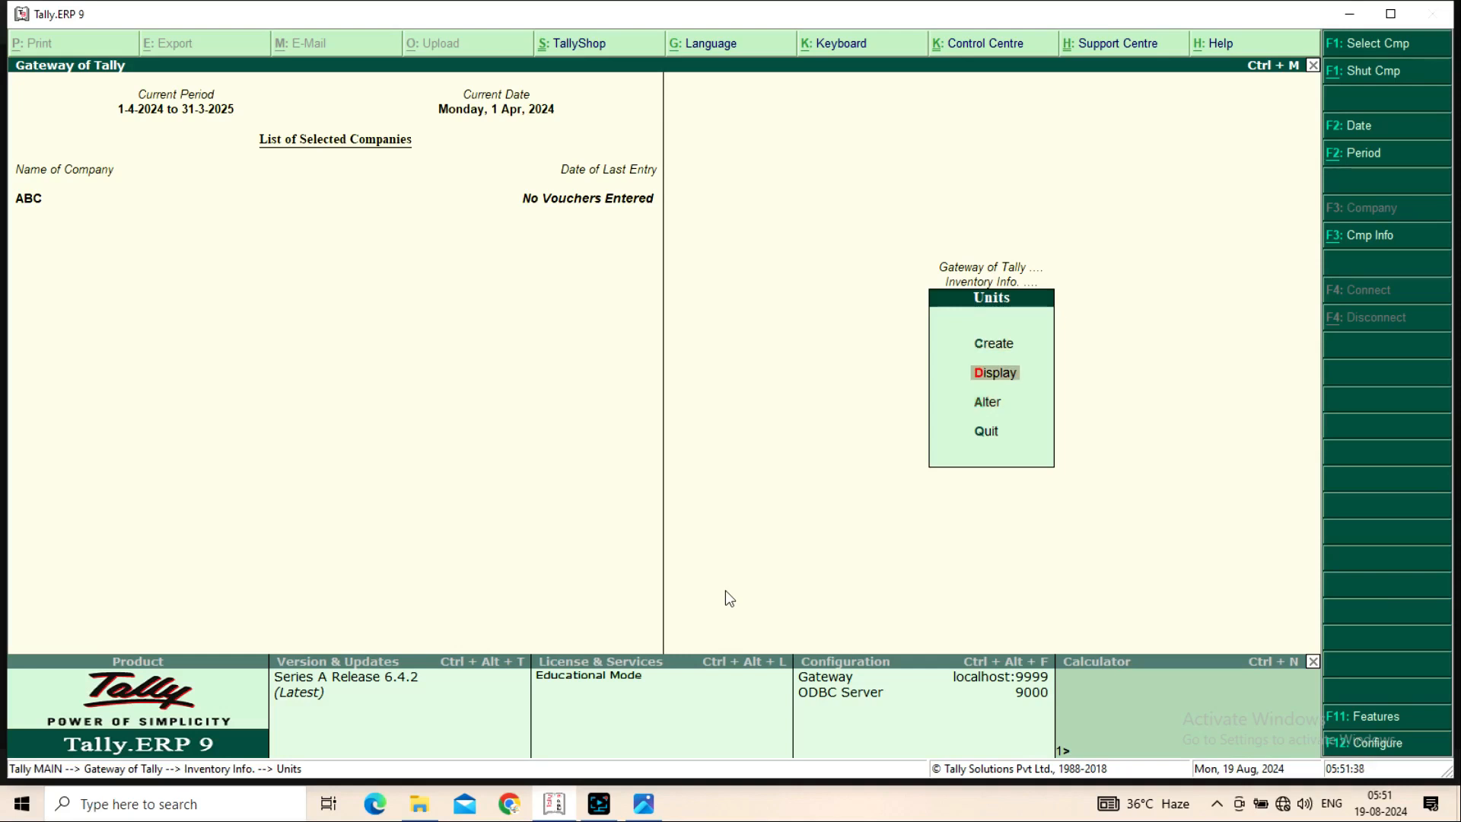
Check the unit list (Gram, KG, Ktl), then start a new unit
key(Return)
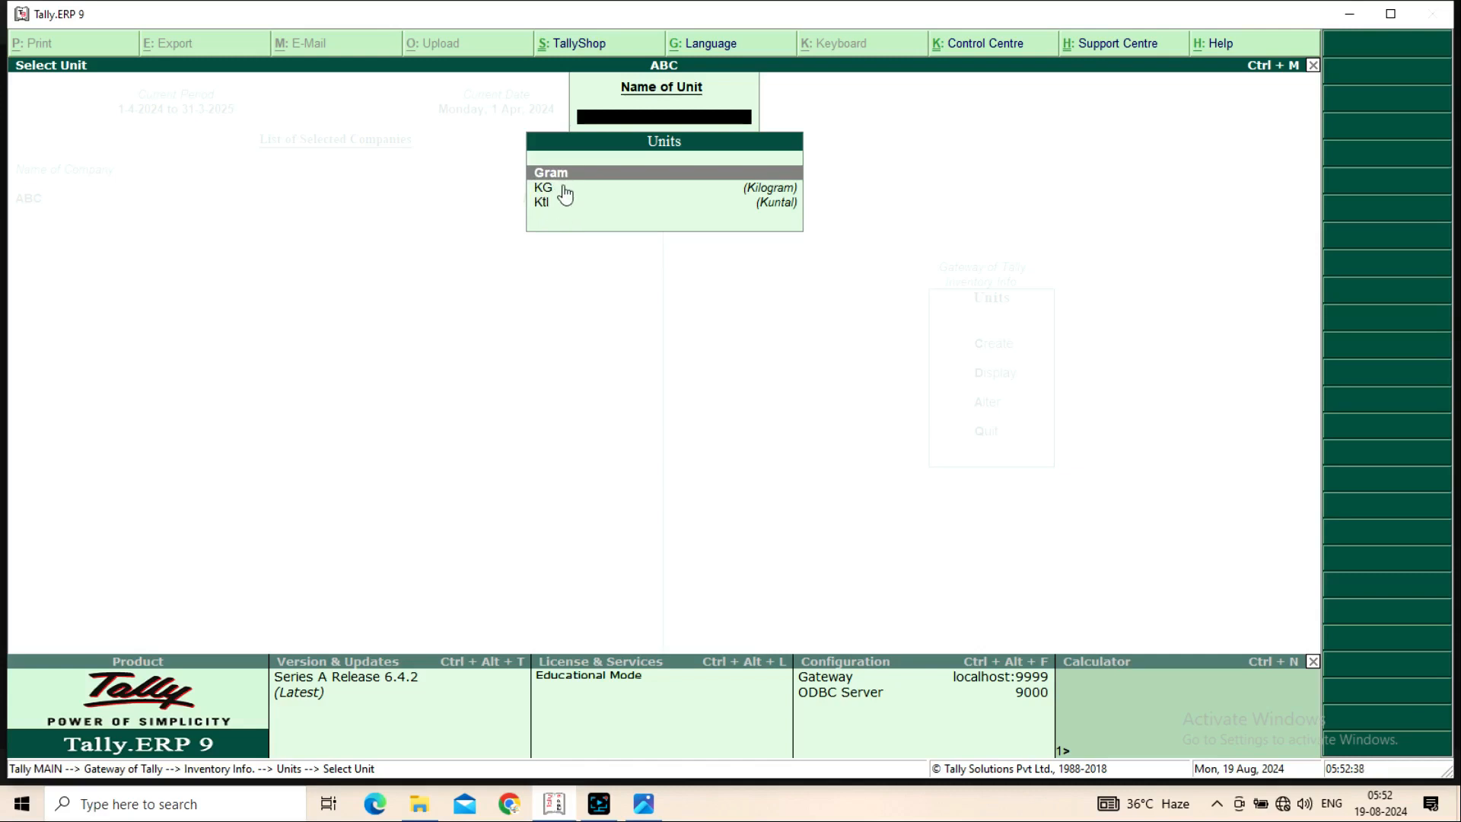
key(Escape)
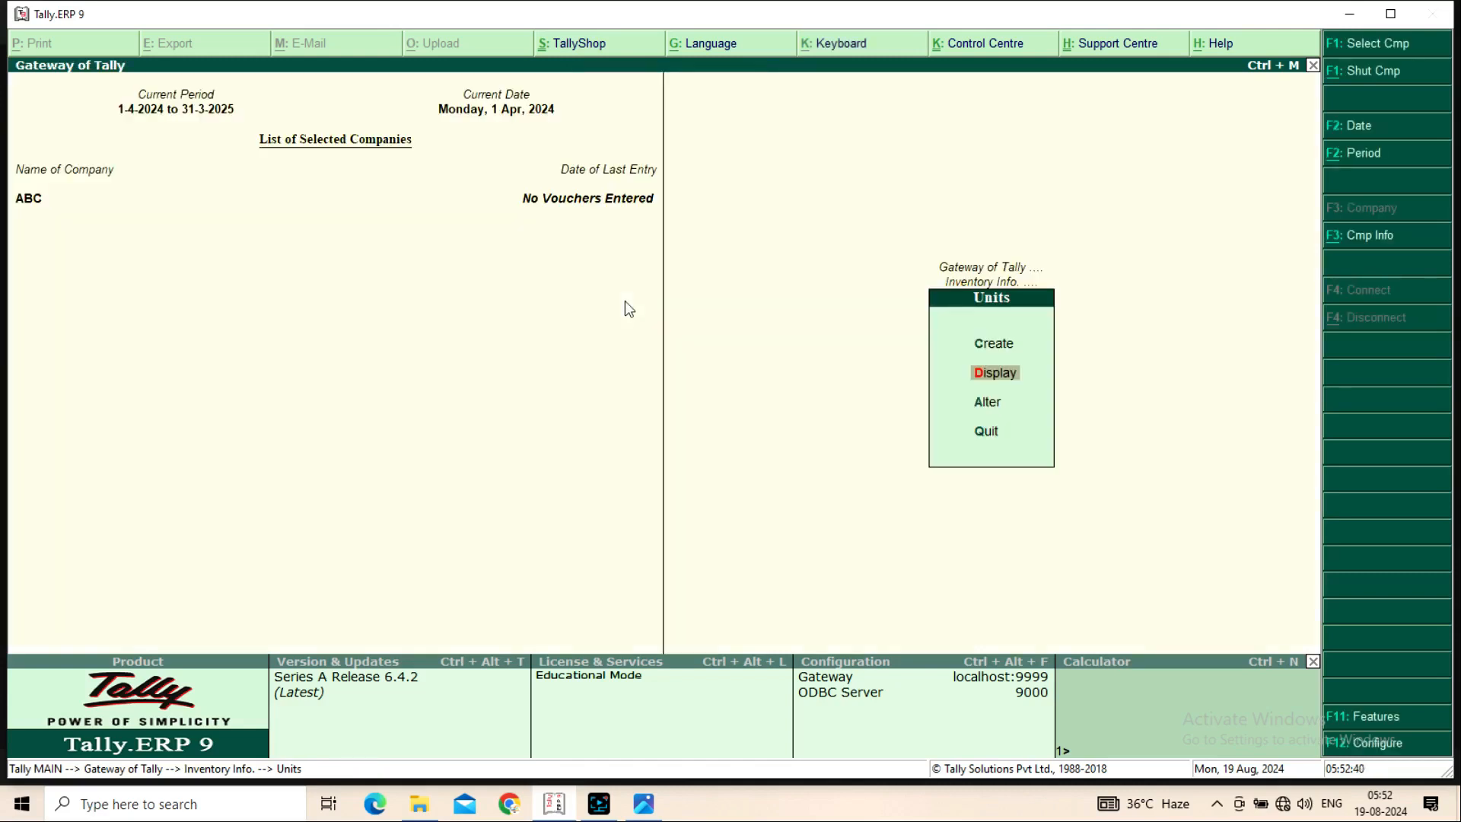
key(Up)
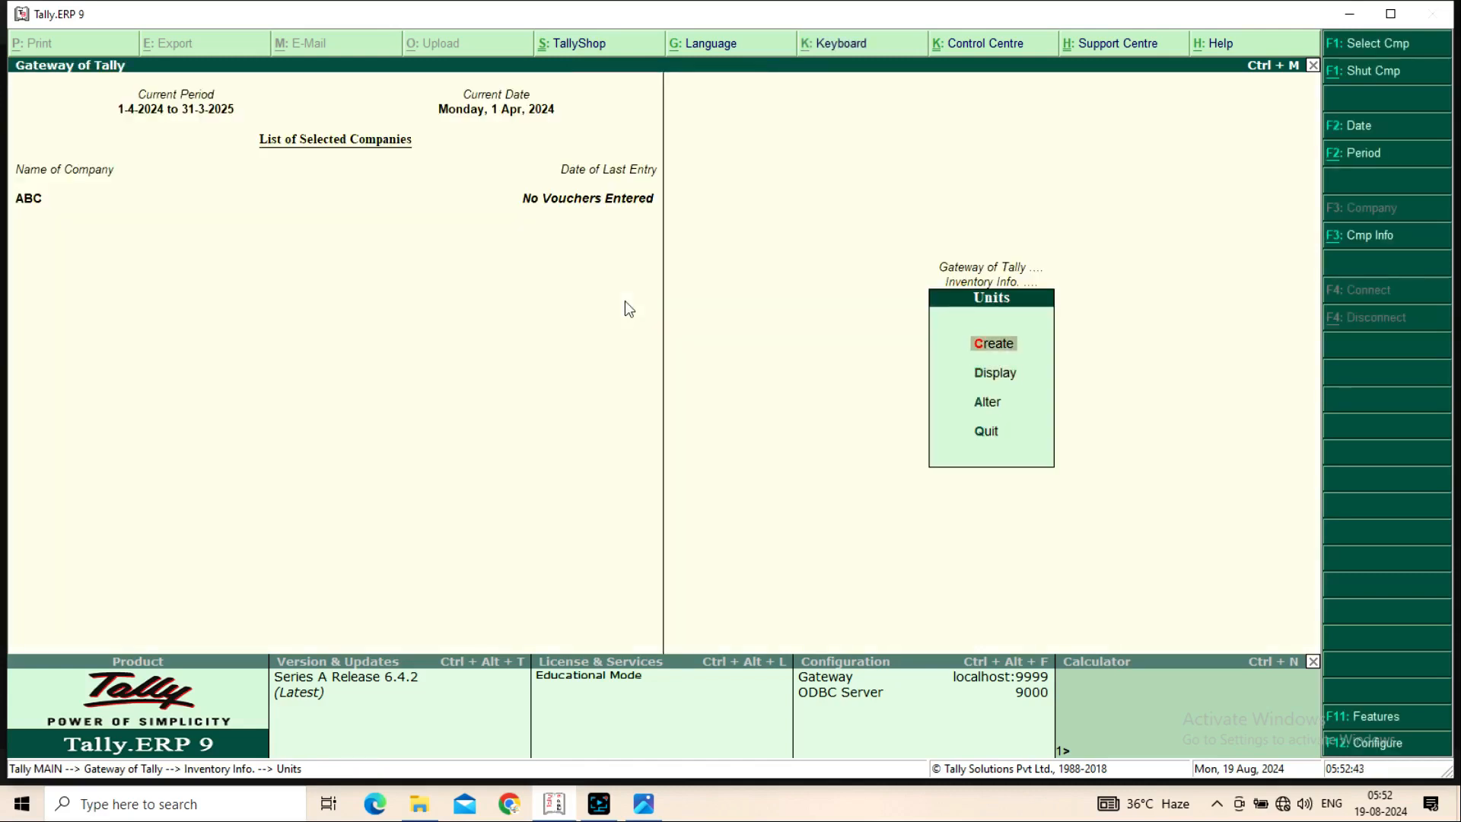
key(Return)
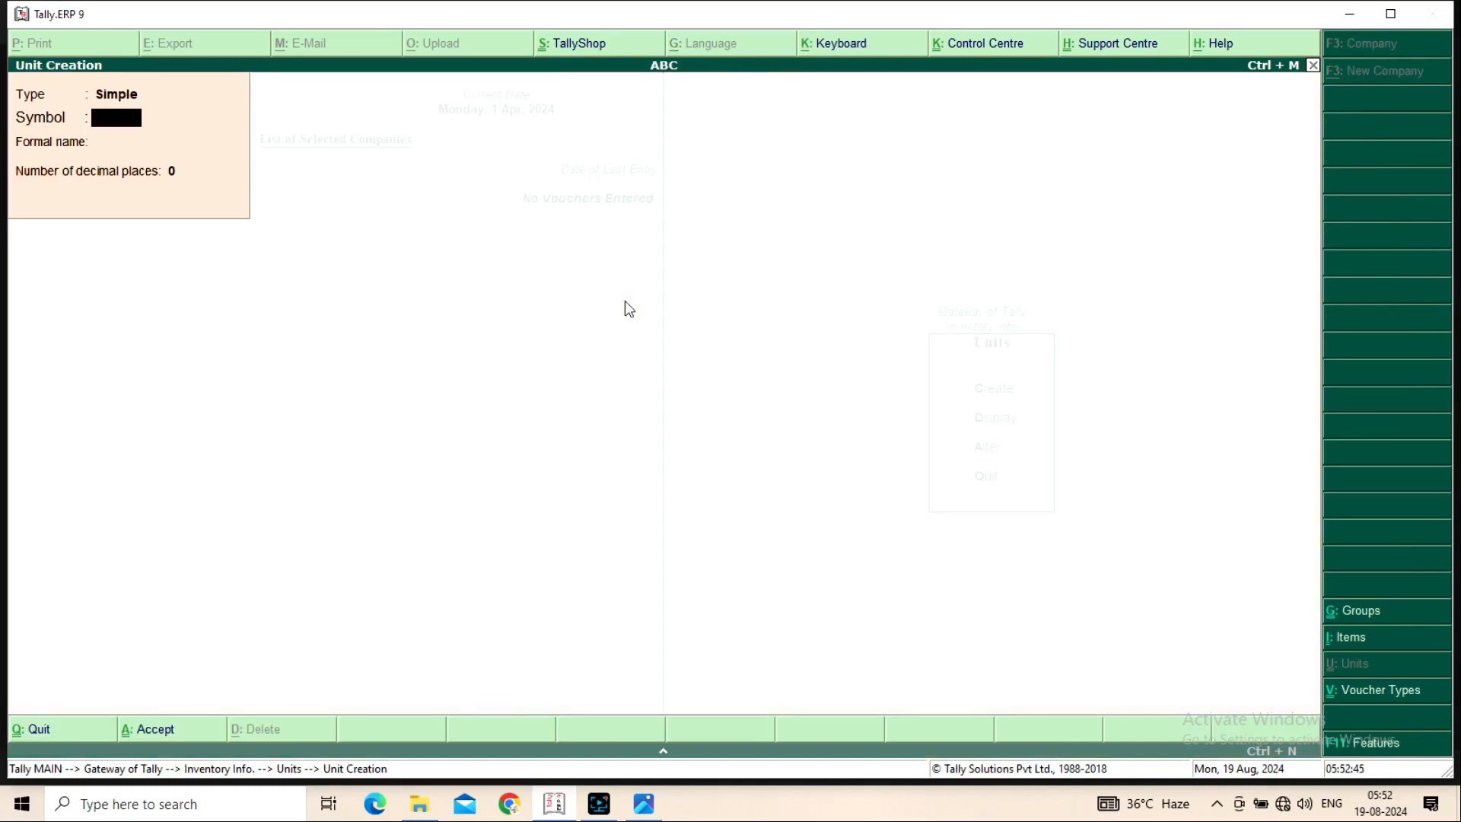
Create compound unit: first unit KG, conversion 1000, second unit Gram
click(135, 94)
key(Up)
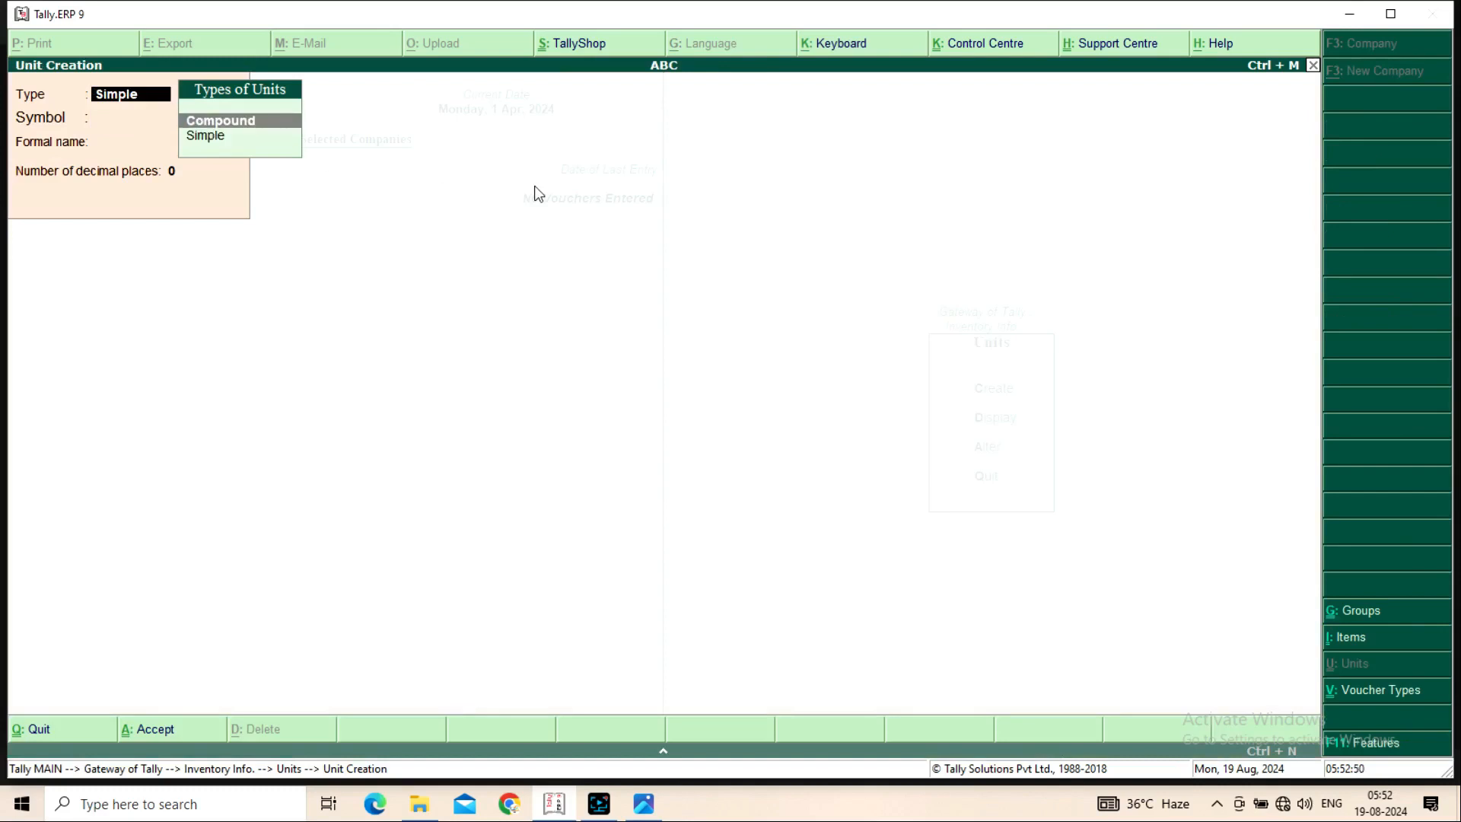
key(Return)
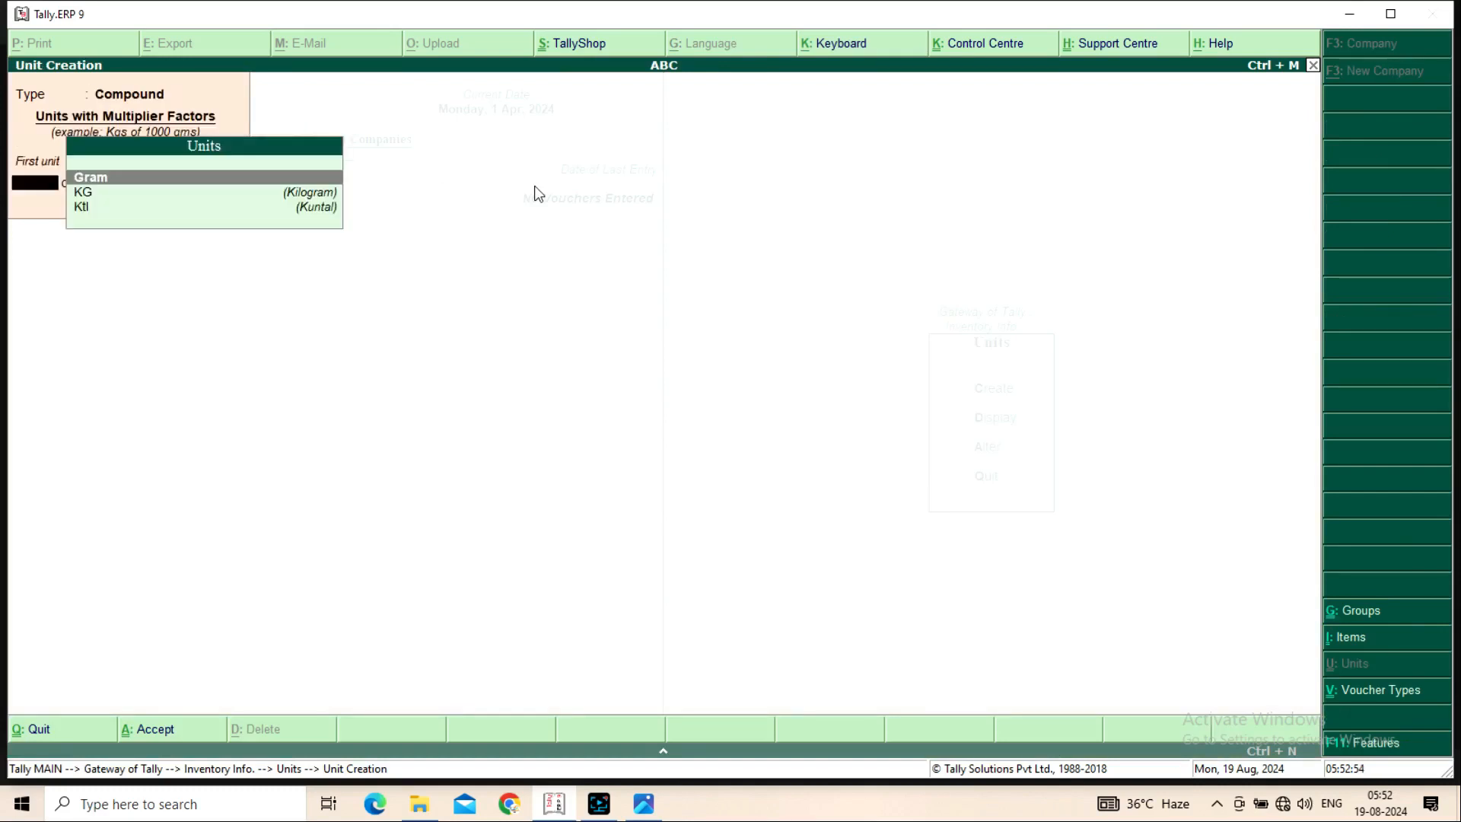
key(Down)
key(Return)
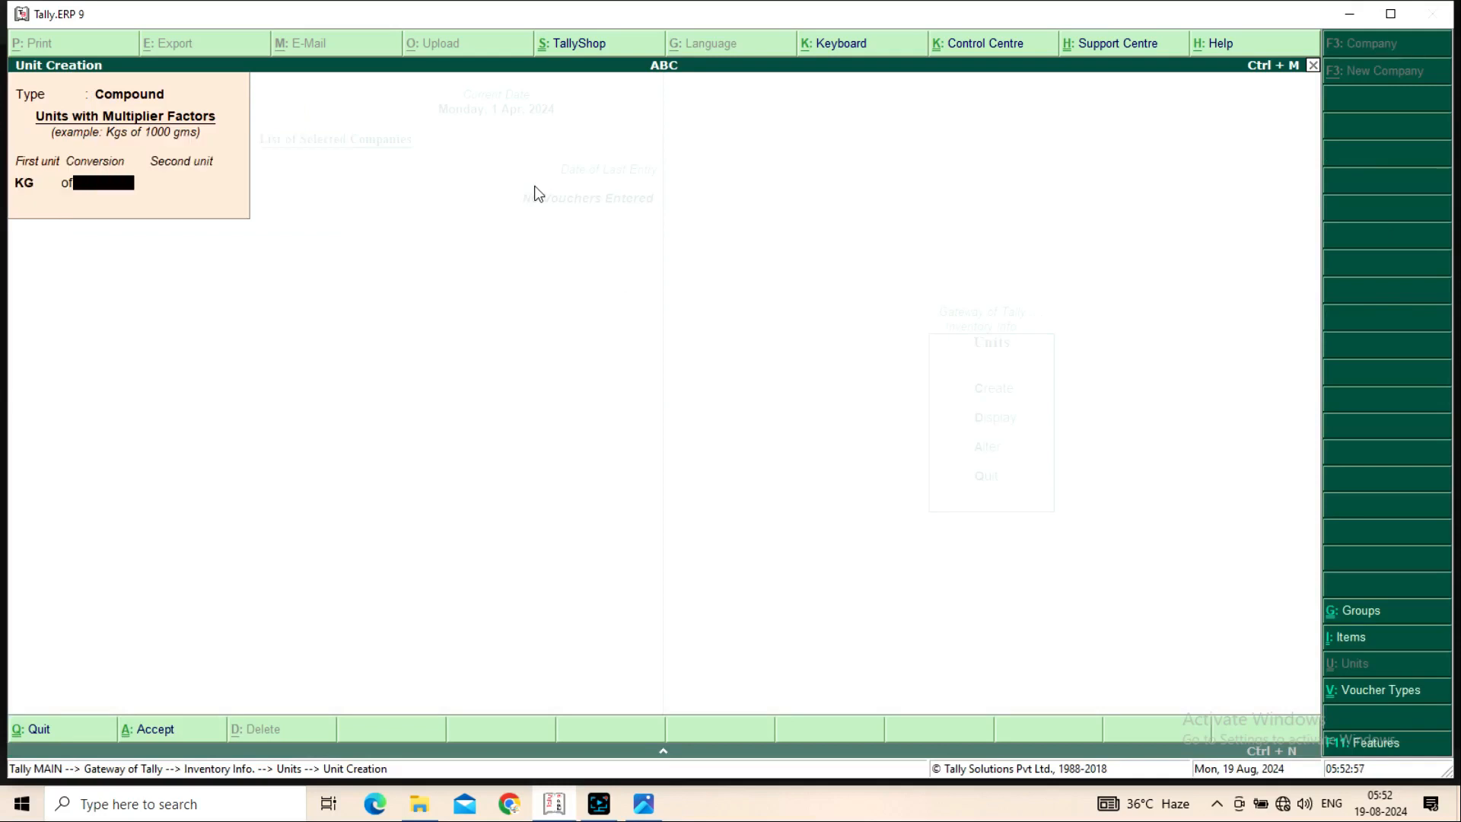
text(1,000)
key(Return)
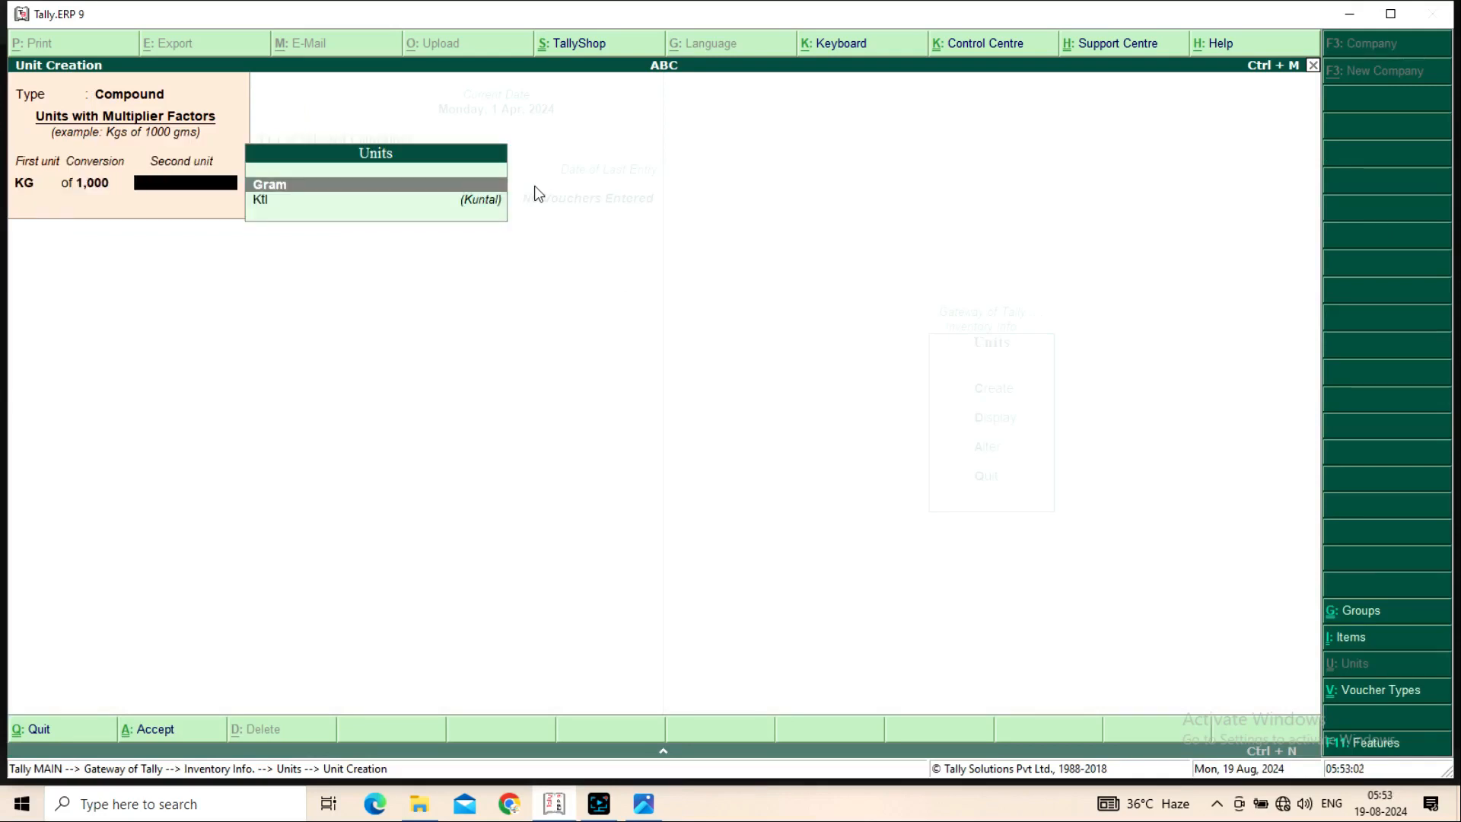
key(Return)
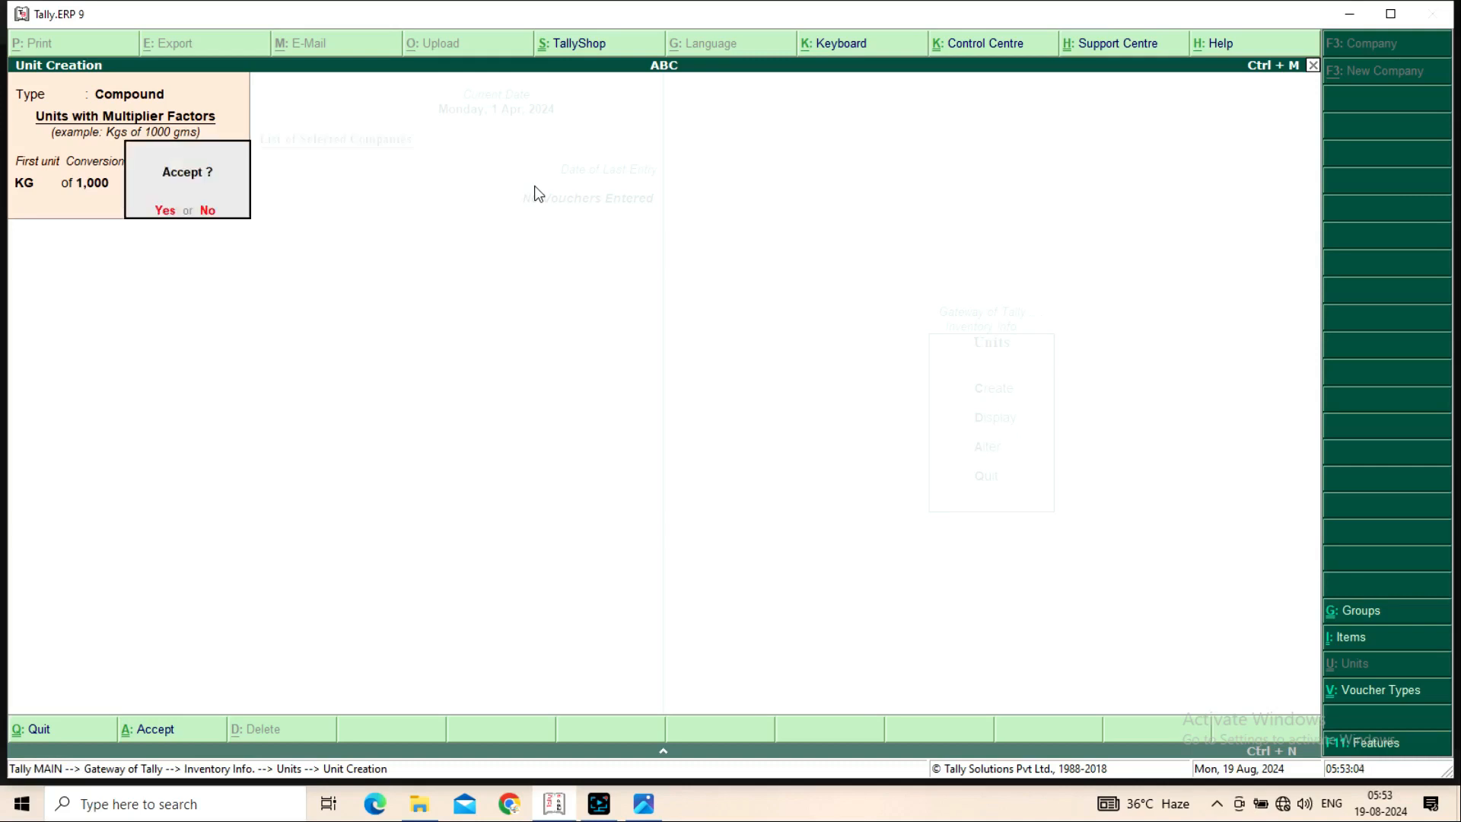
key(Escape)
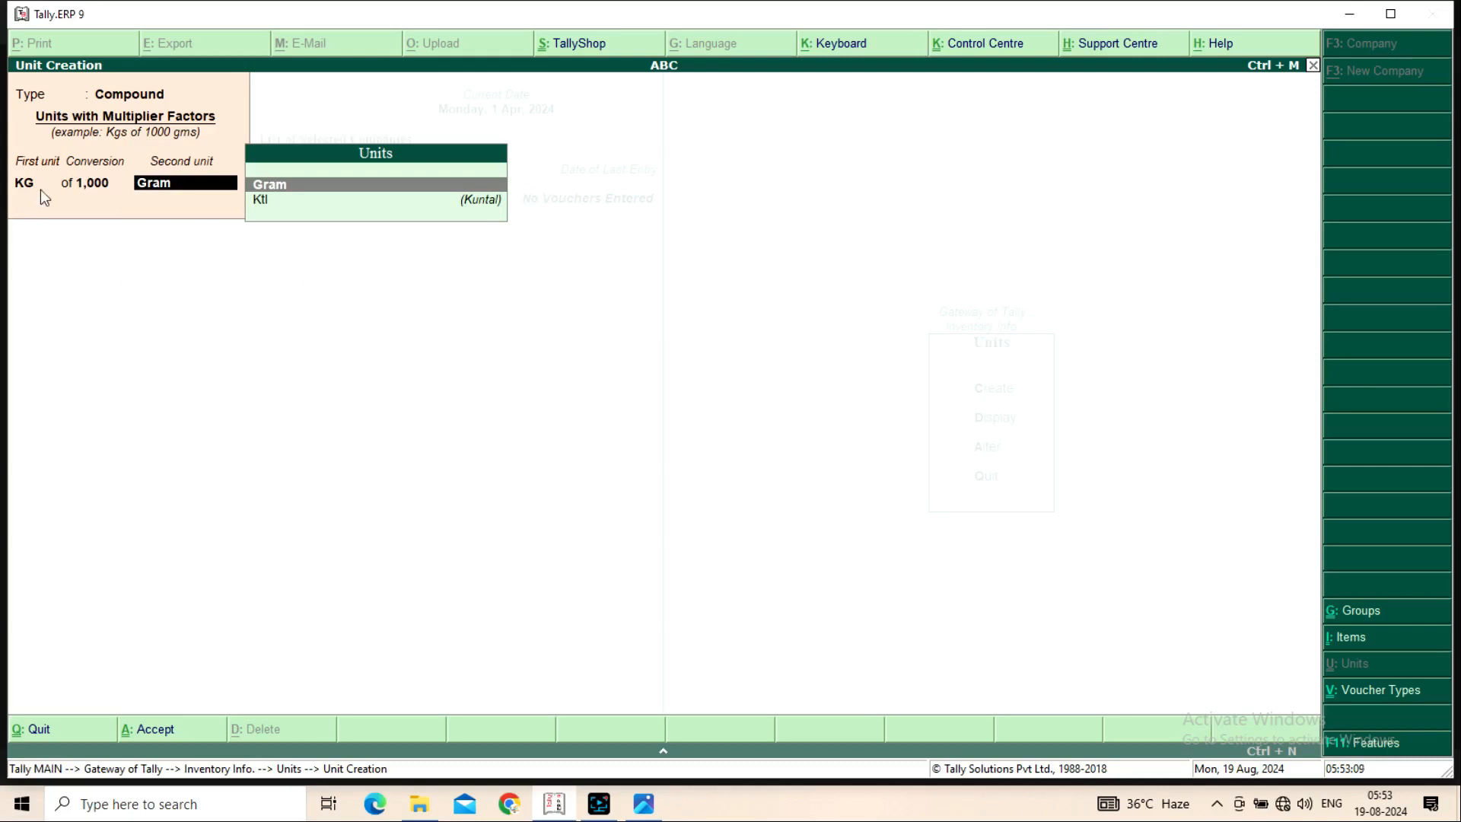
key(Return)
key(n)
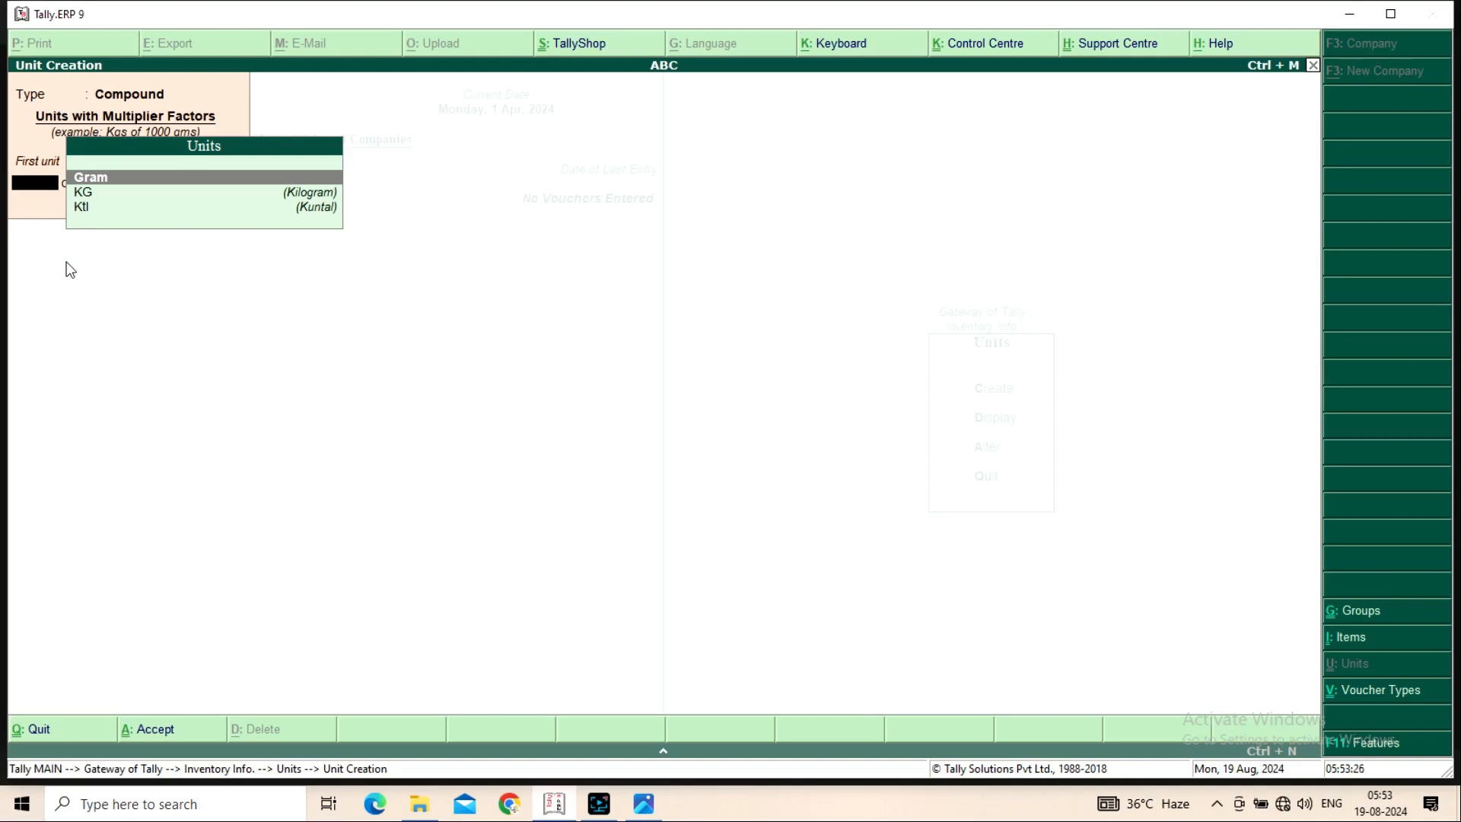
Create compound unit Ktl of 100 KG of 1000 Gram, then close unit creation
key(Down)
key(Down)
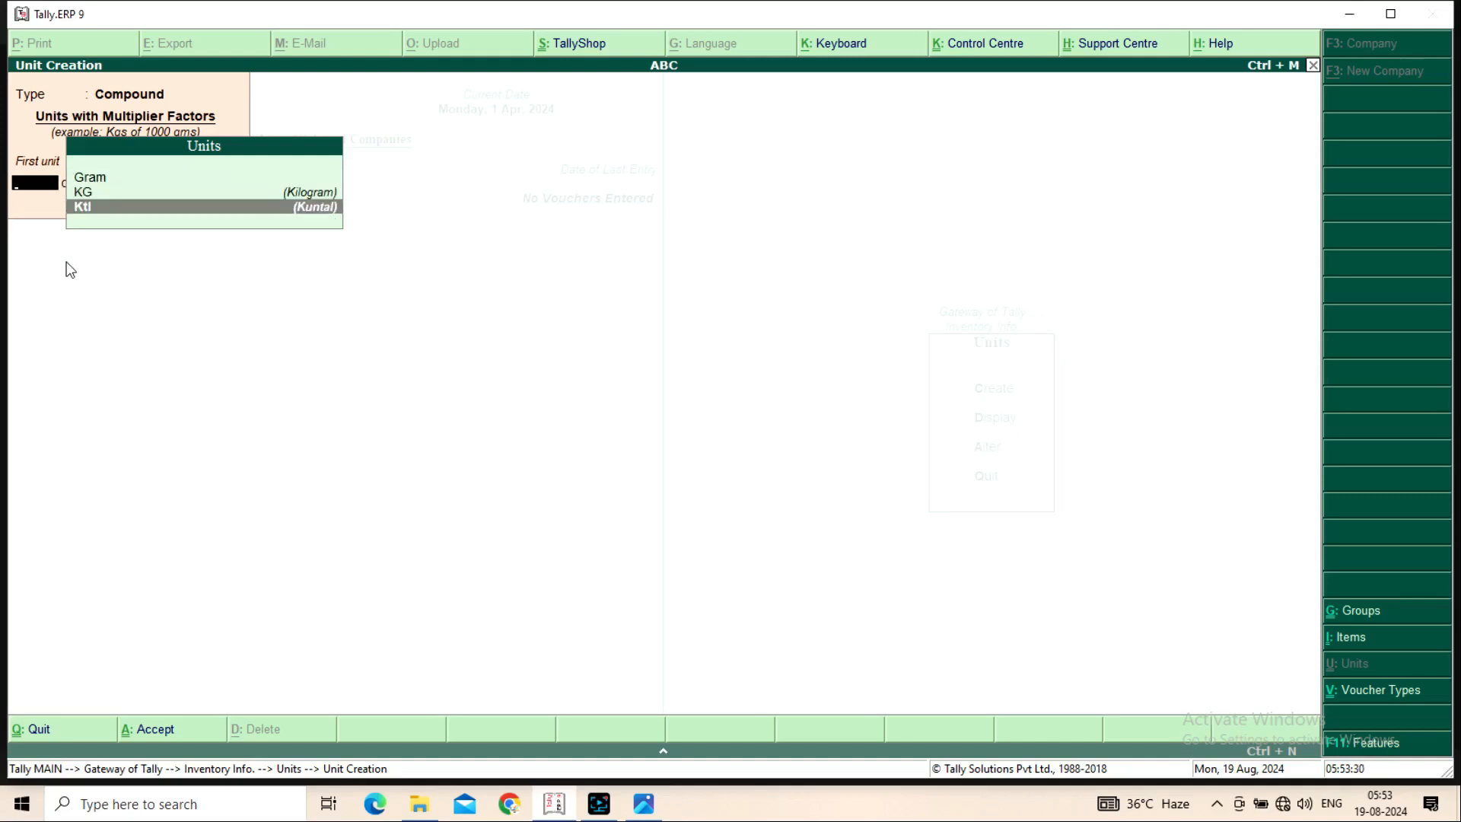
key(Return)
text(100)
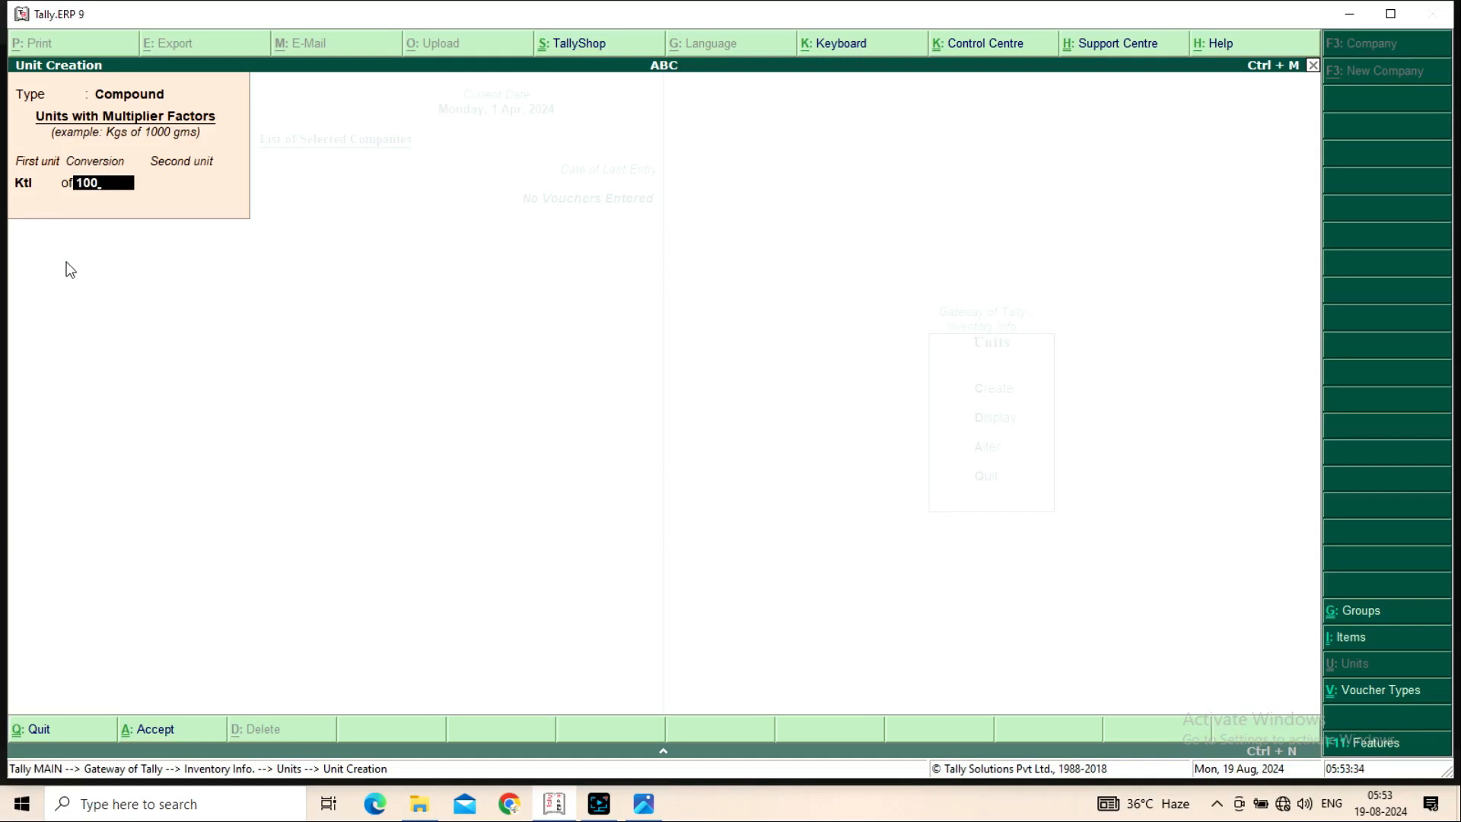
key(Return)
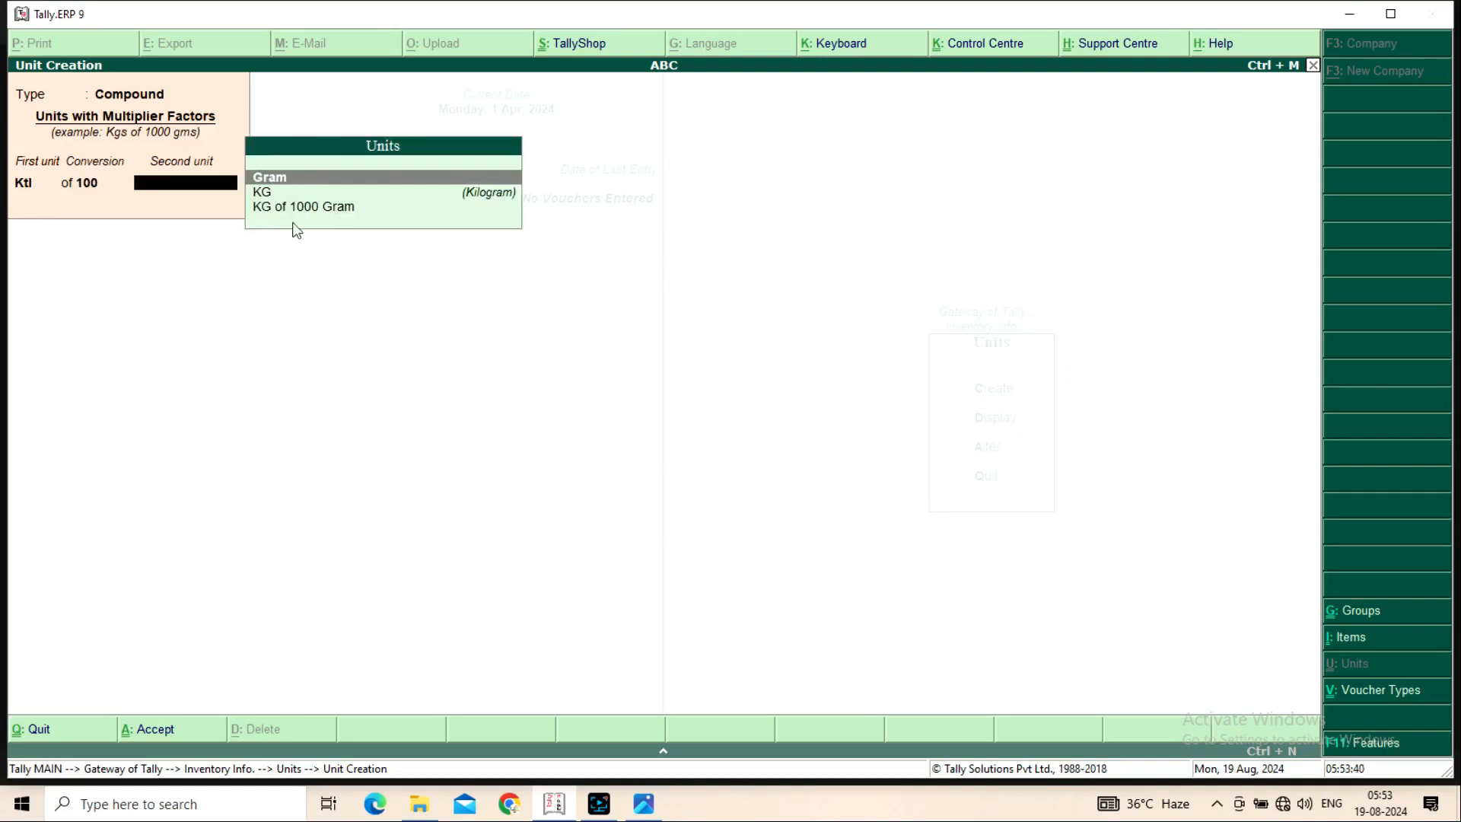
key(Down)
key(Down)
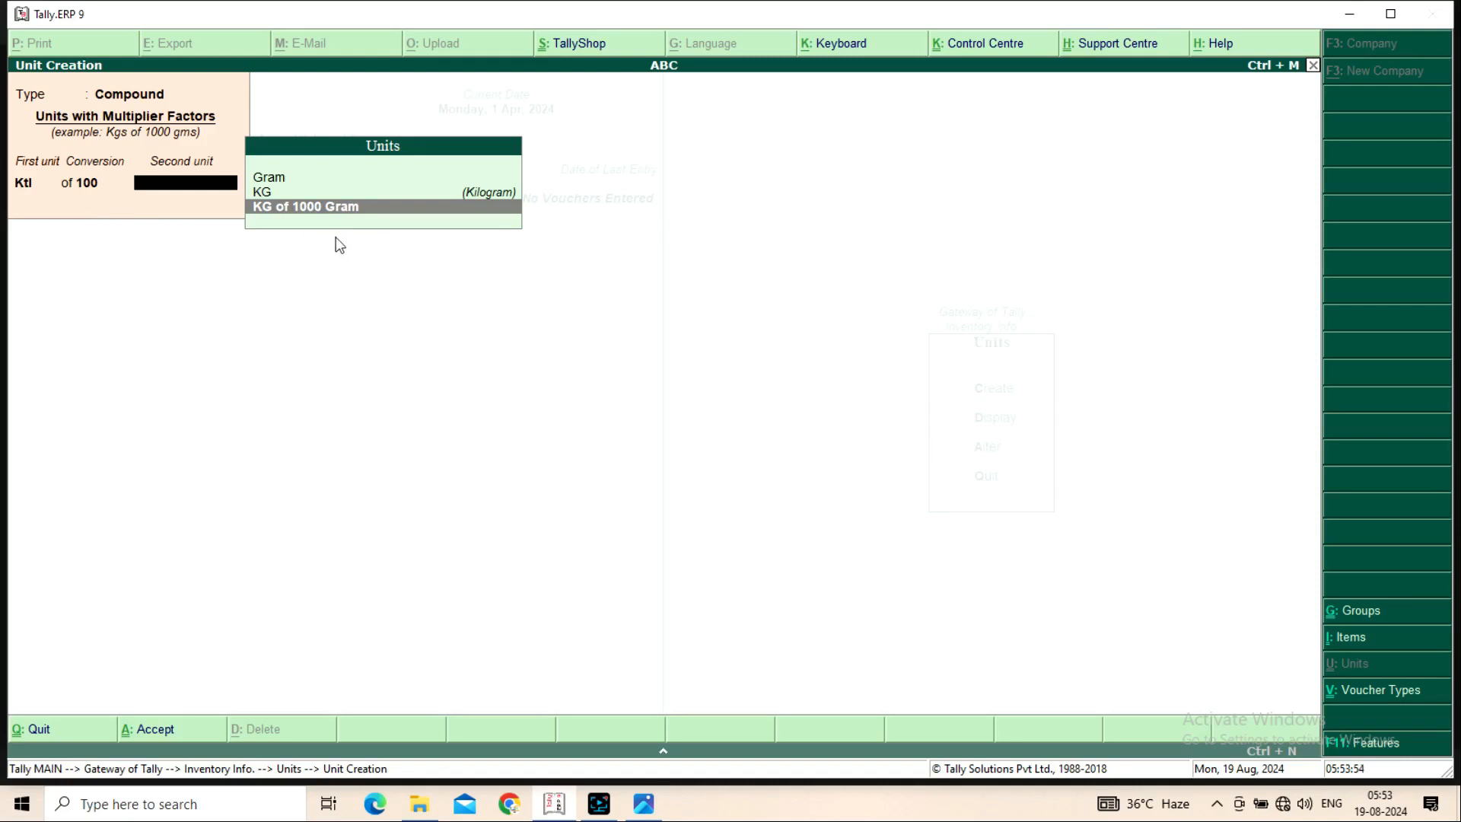
key(Return)
key(n)
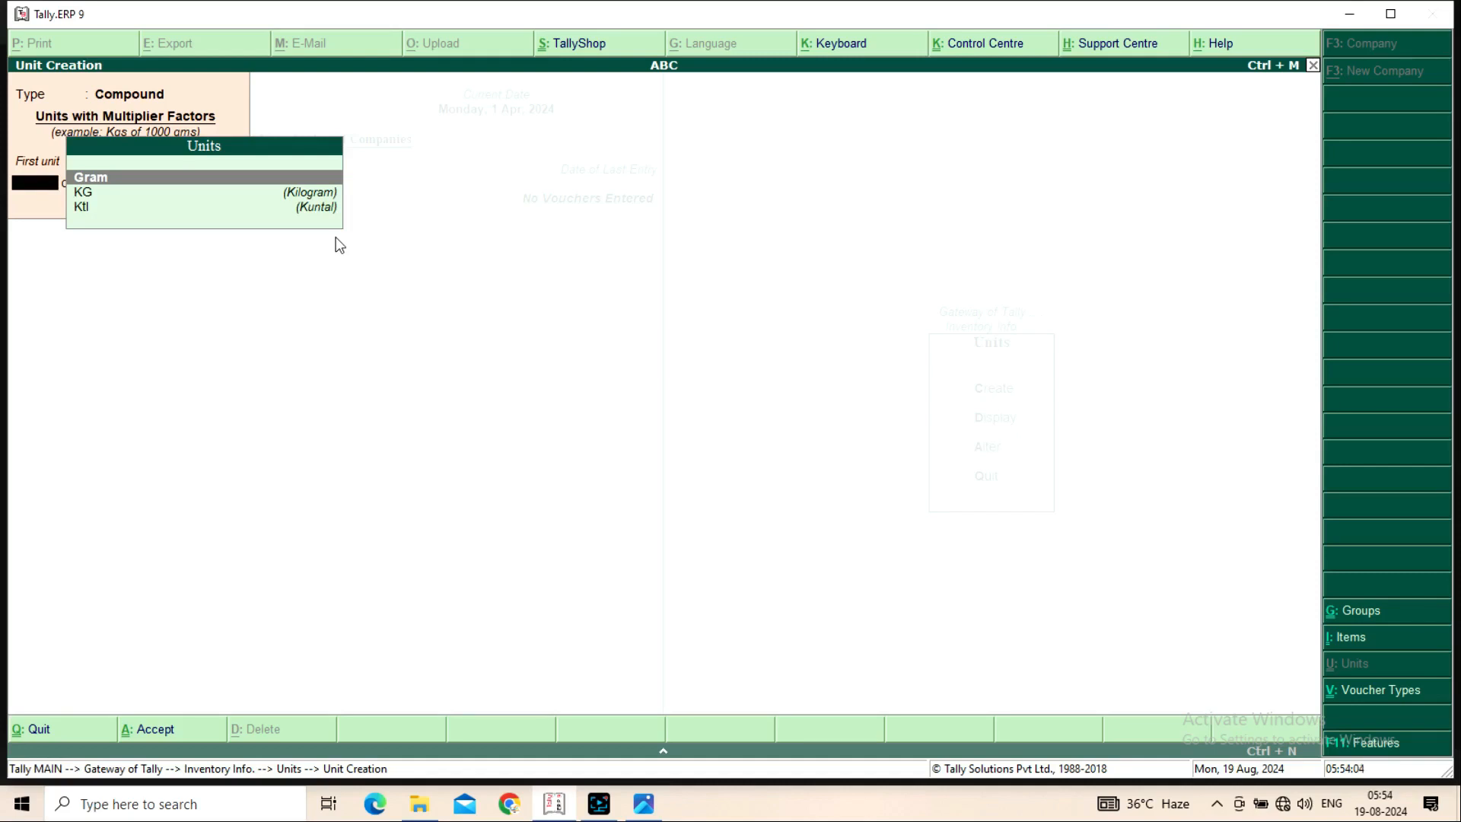
key(Escape)
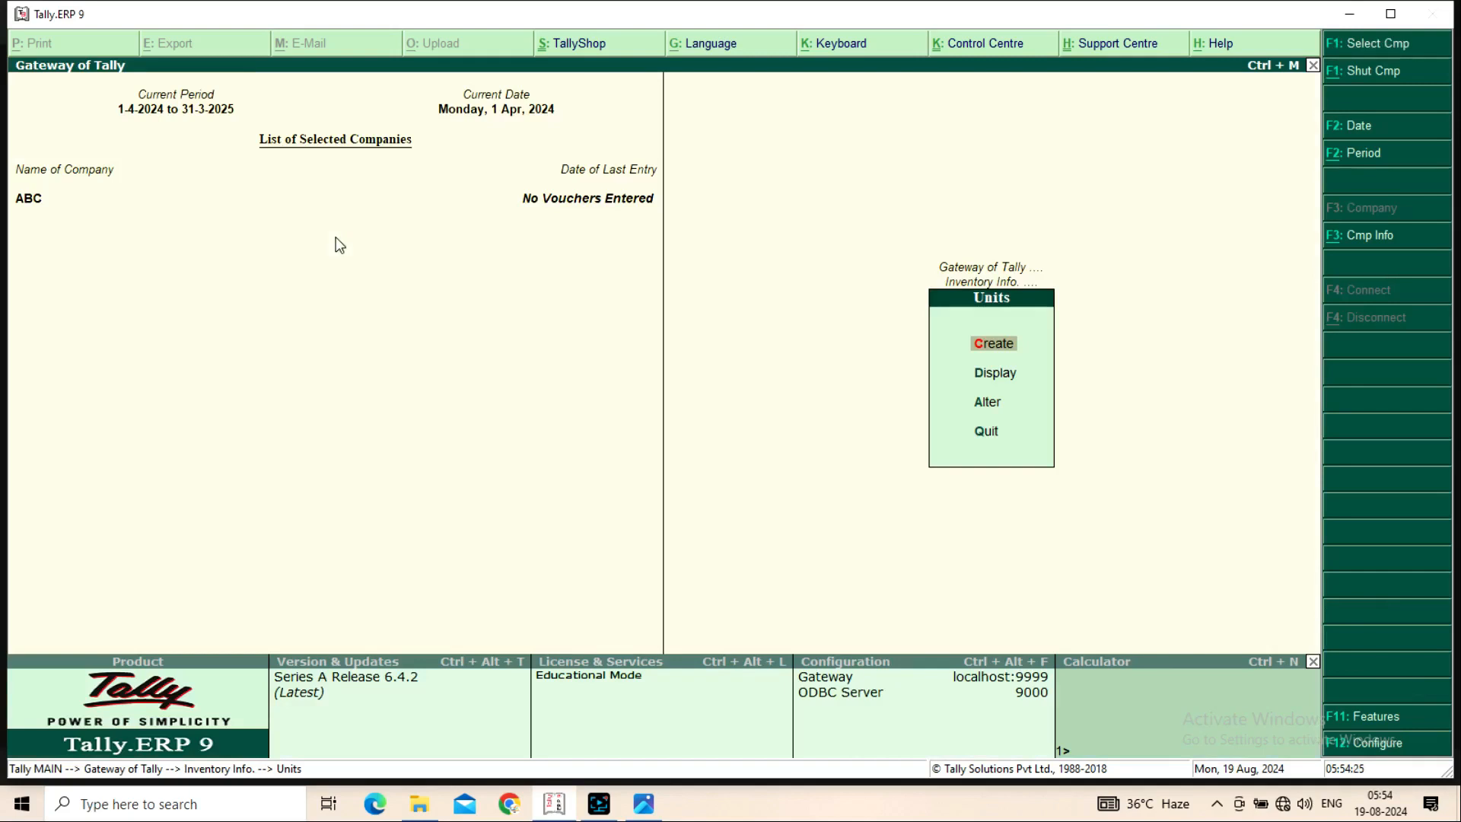
Highlight Stock Items in Inventory Info after rechecking the exercise sheet
key(Escape)
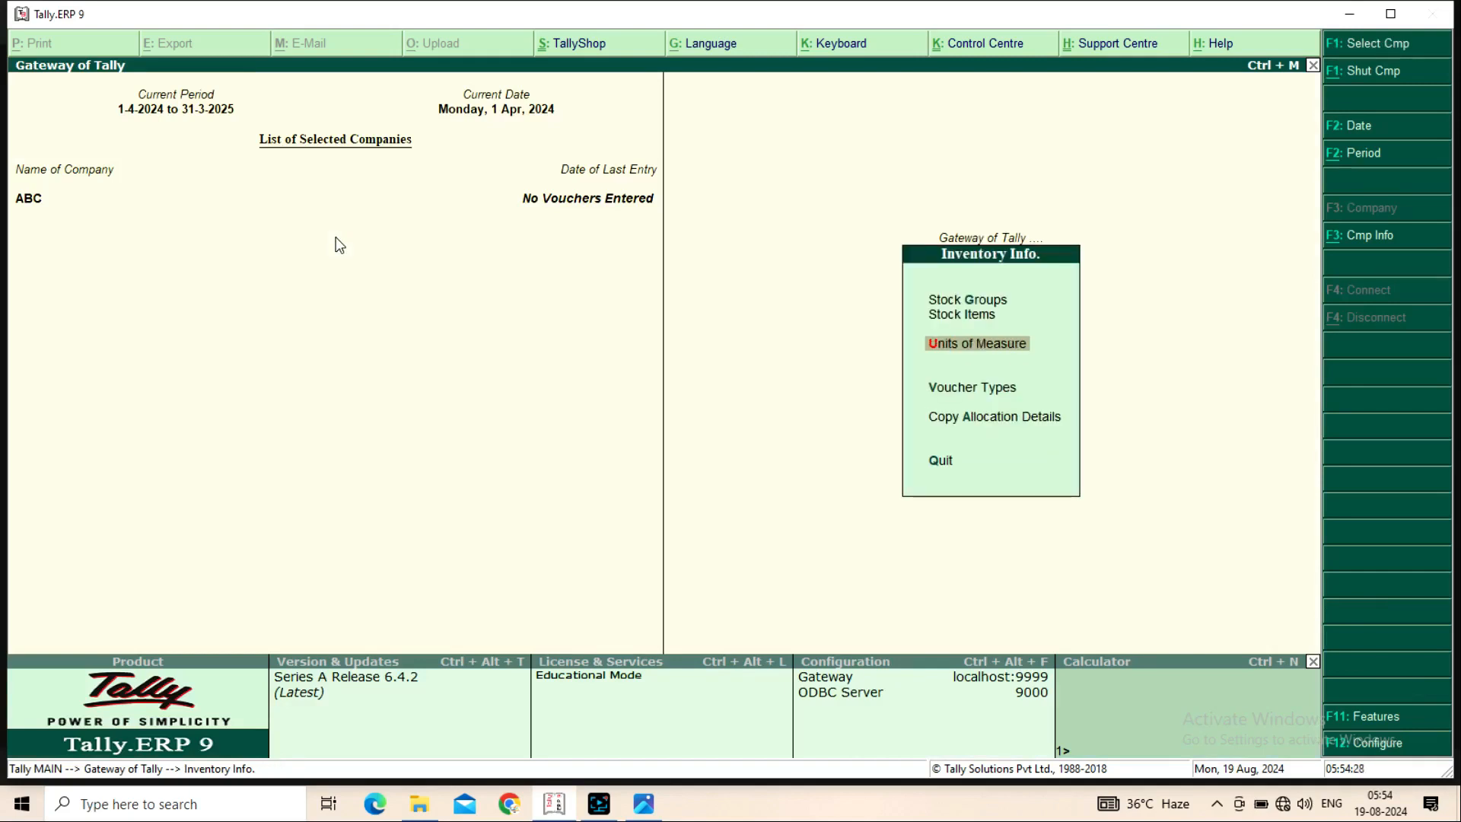
key(Up)
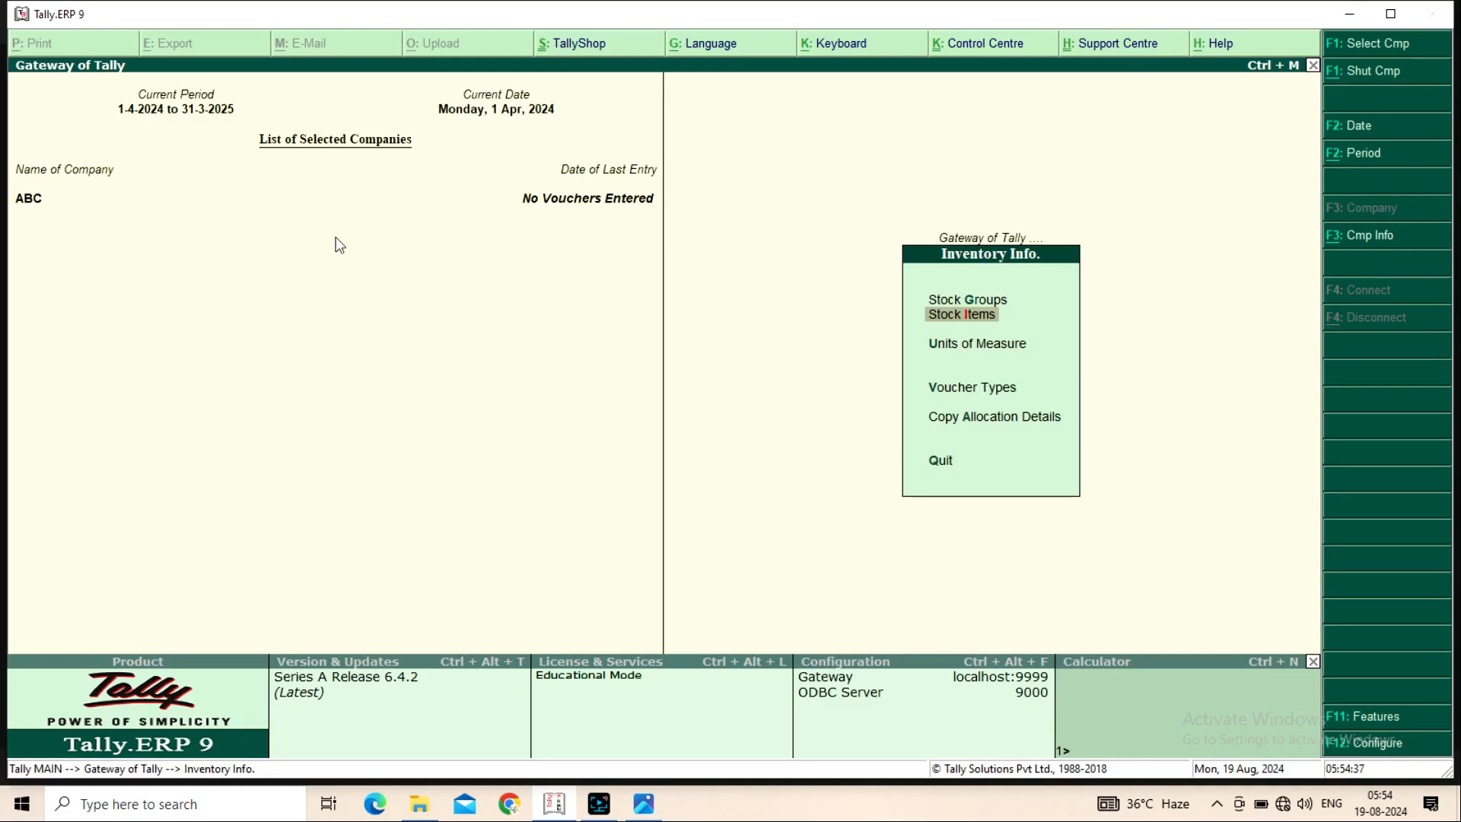
key(alt+Tab)
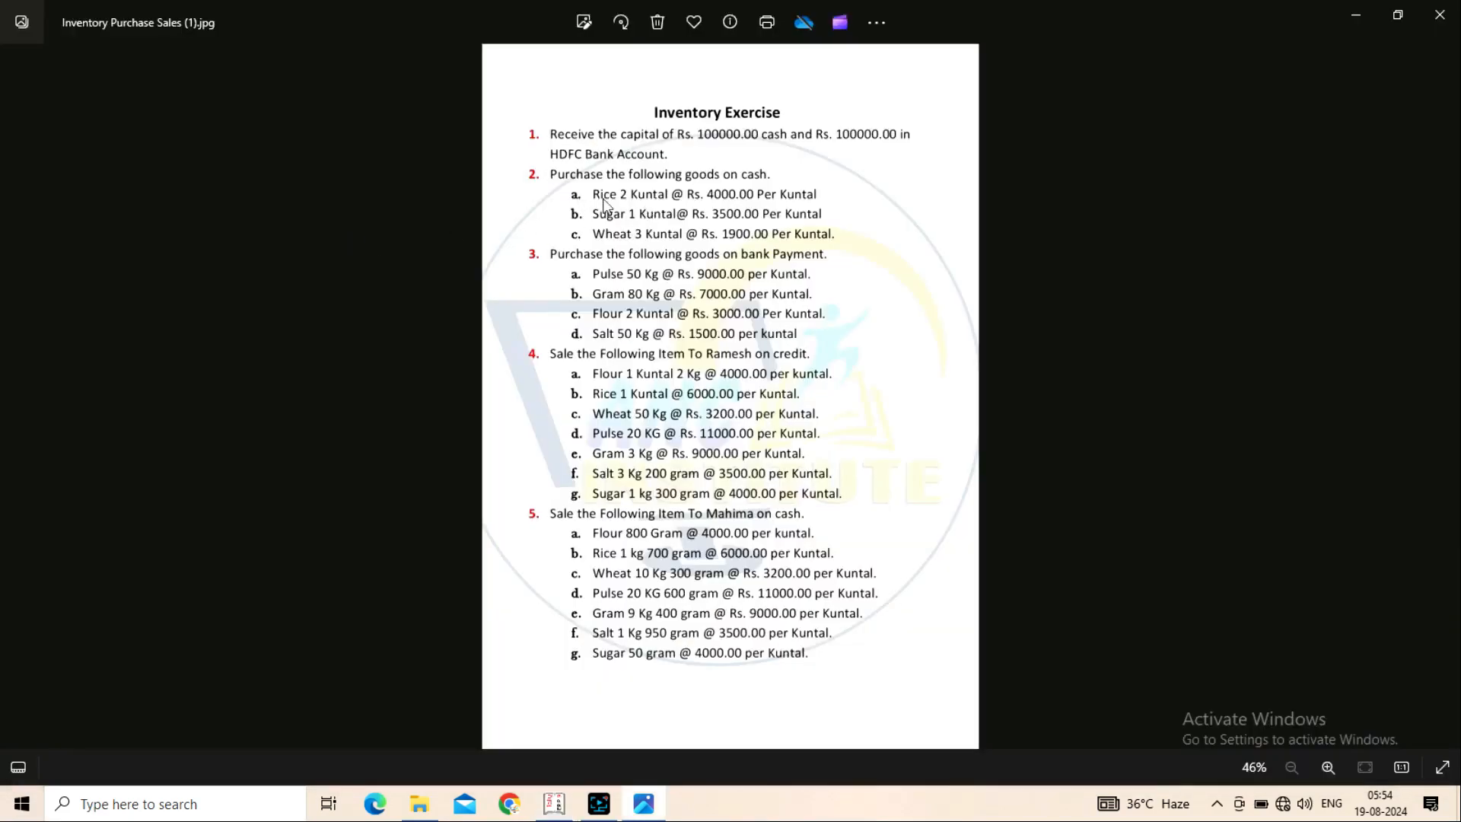
key(alt+Tab)
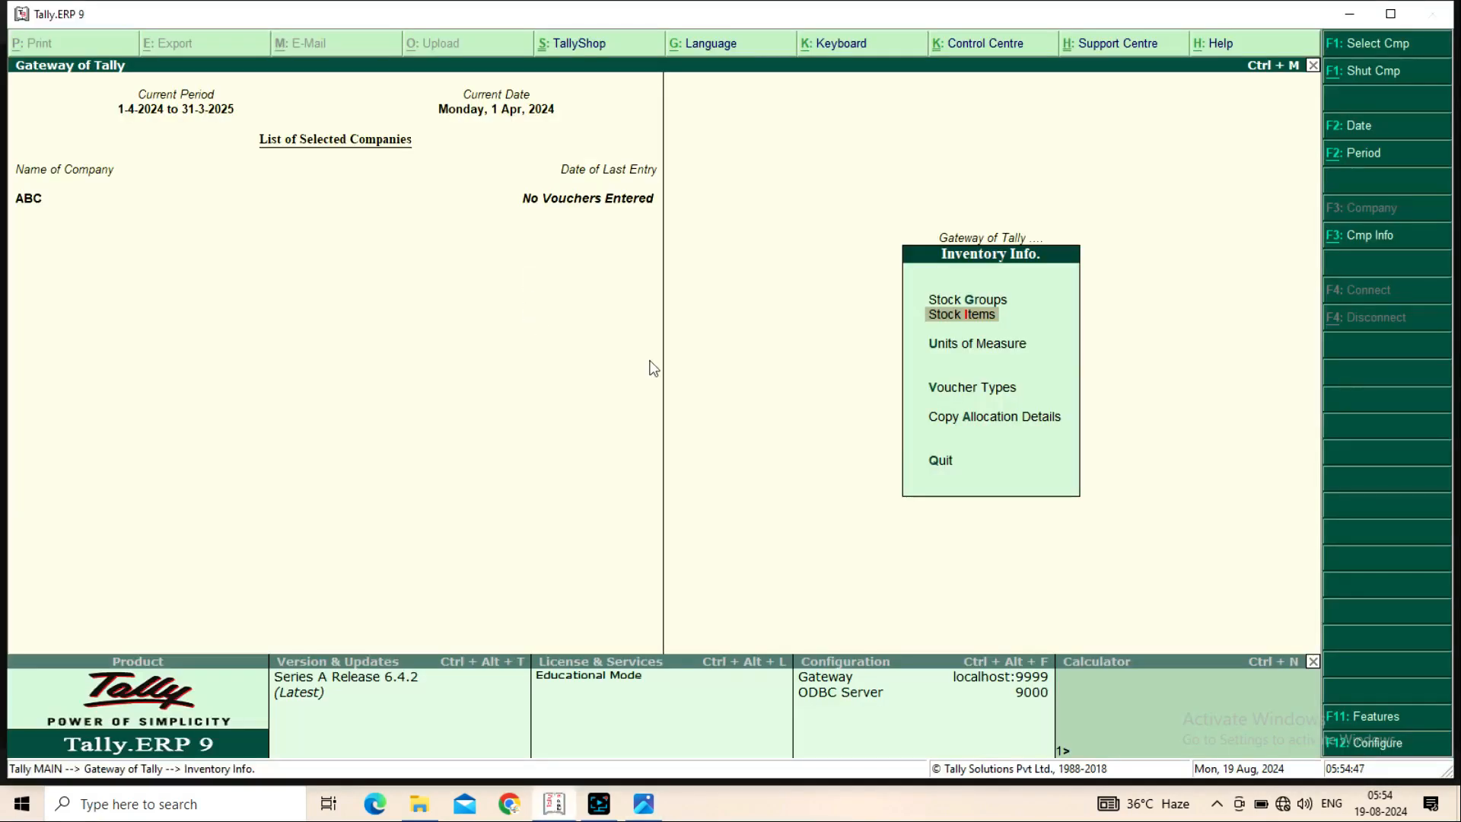
Name the new stock item Rice and create a Ration stock group for it
key(Return)
key(Return)
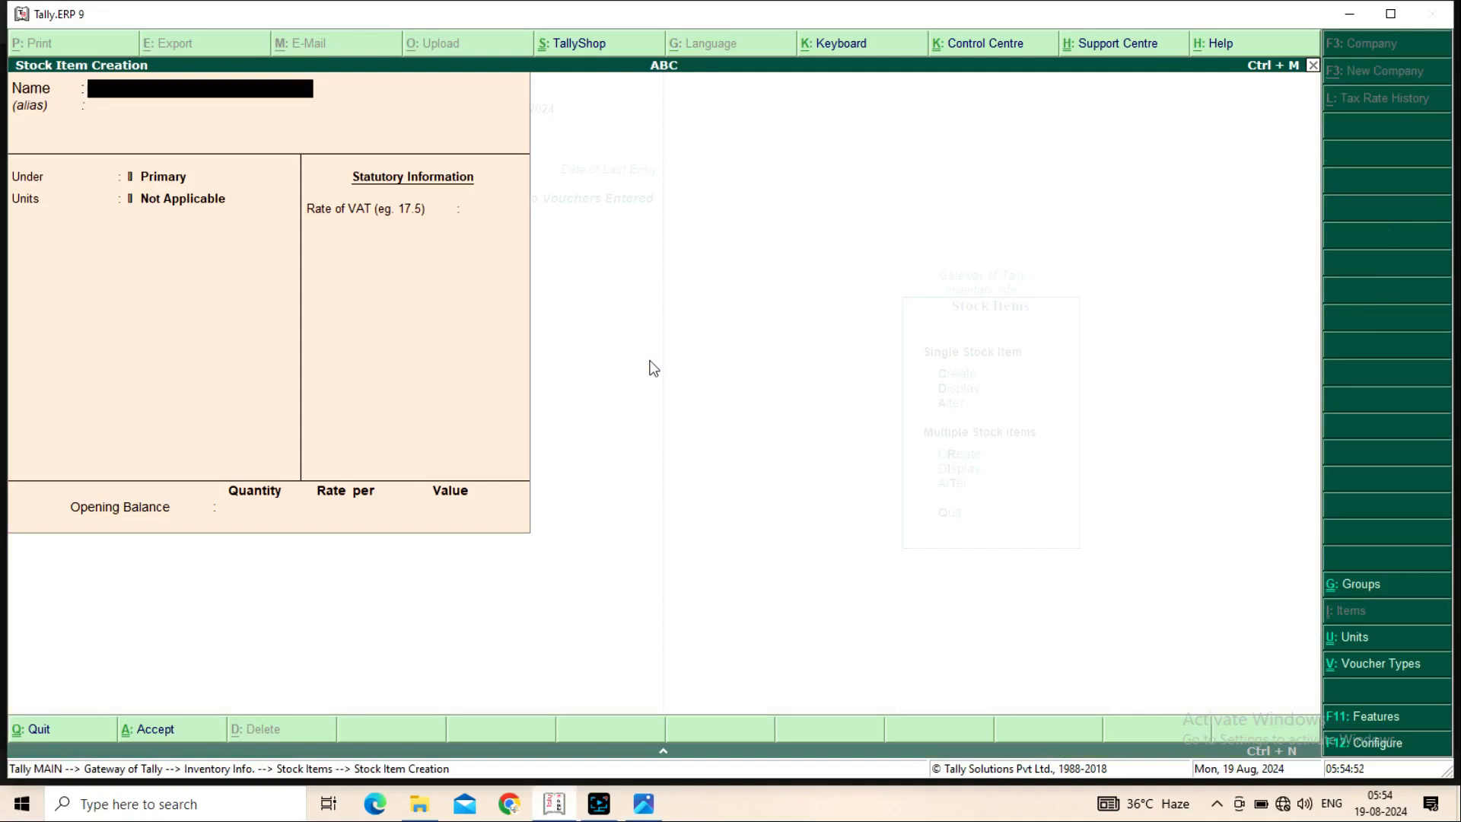
text(Rice)
key(Return)
key(Return)
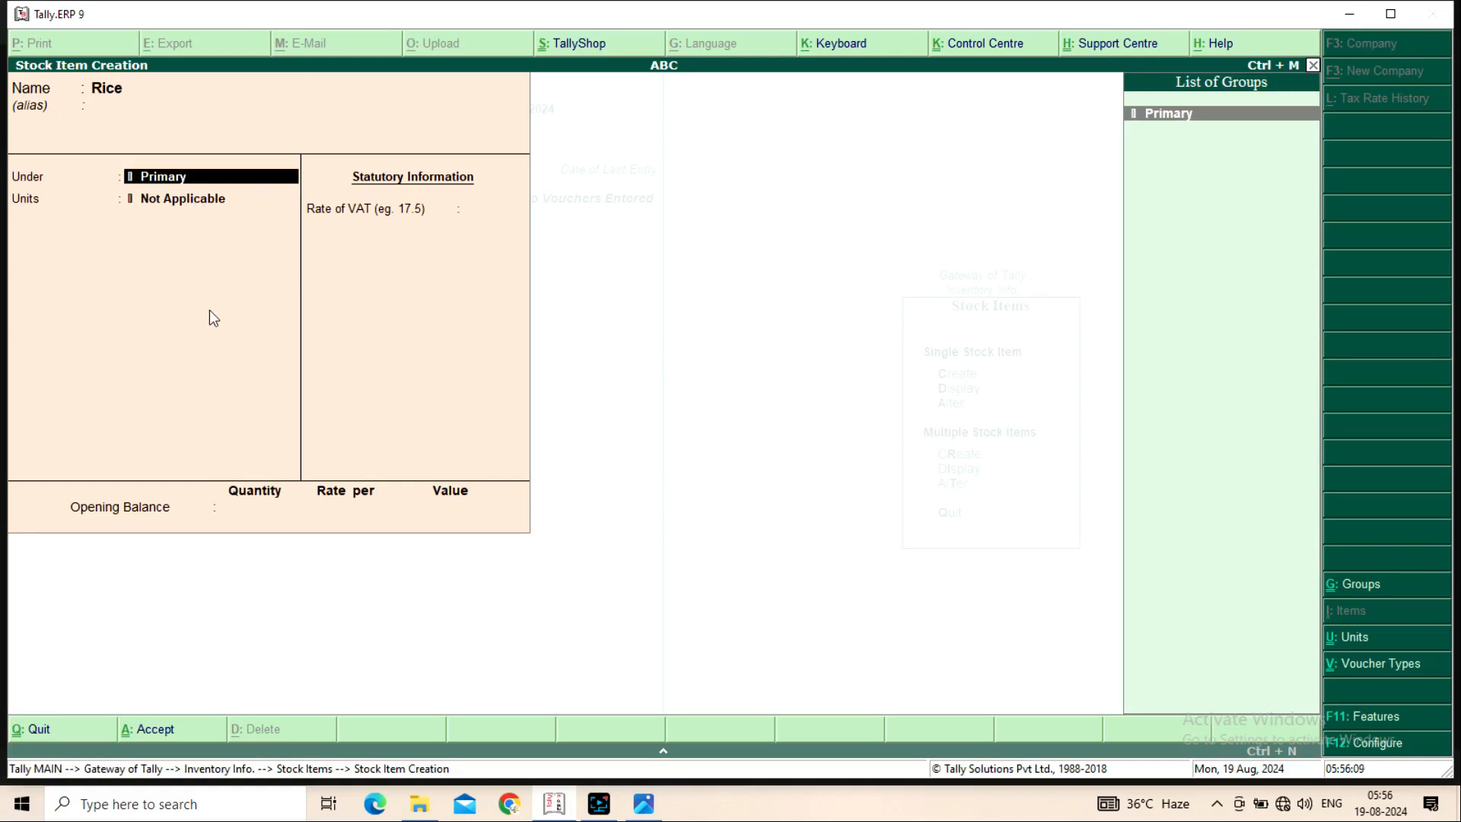
key(alt+c)
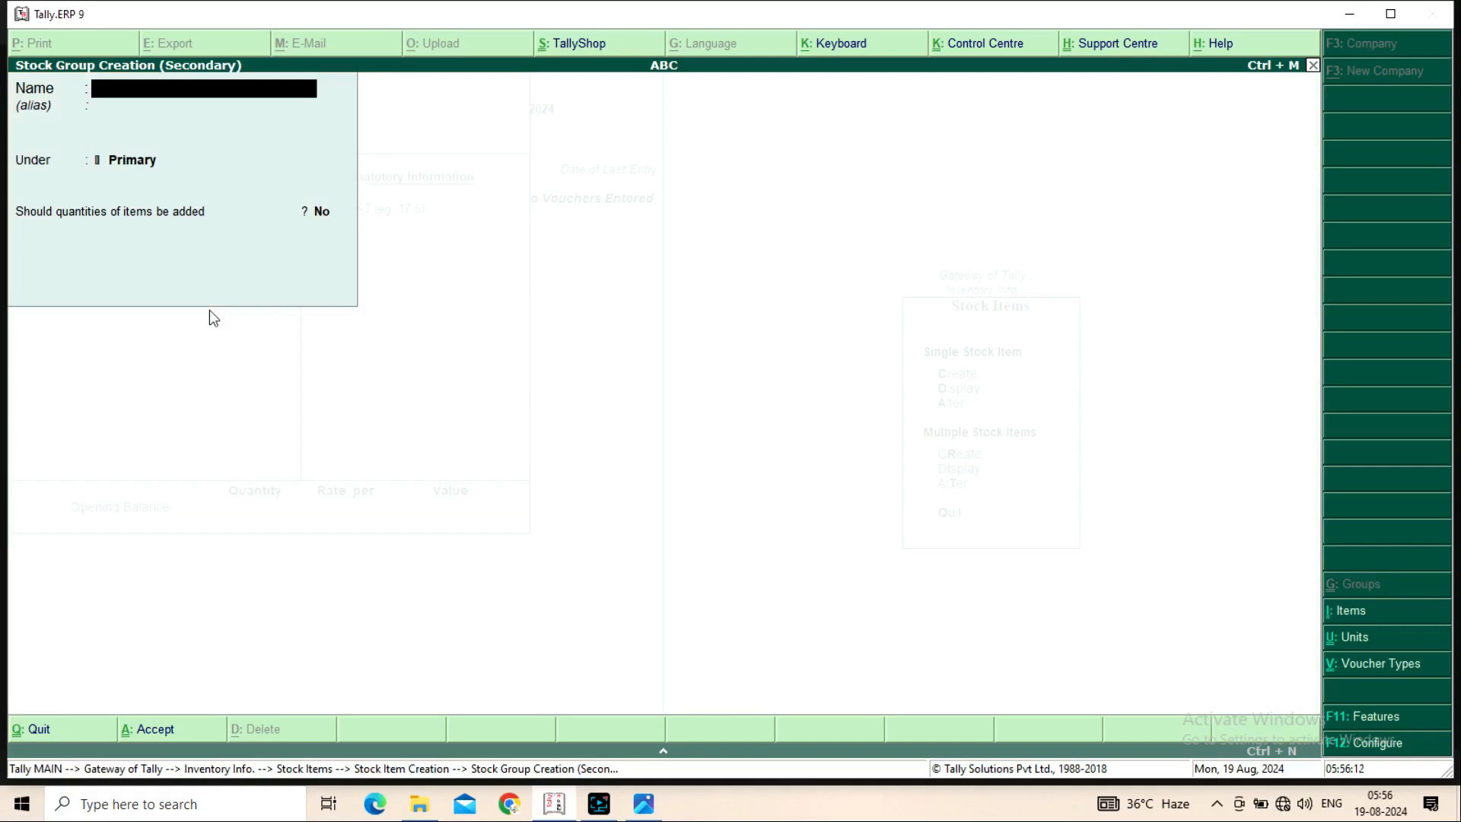
text(Ration)
key(Return)
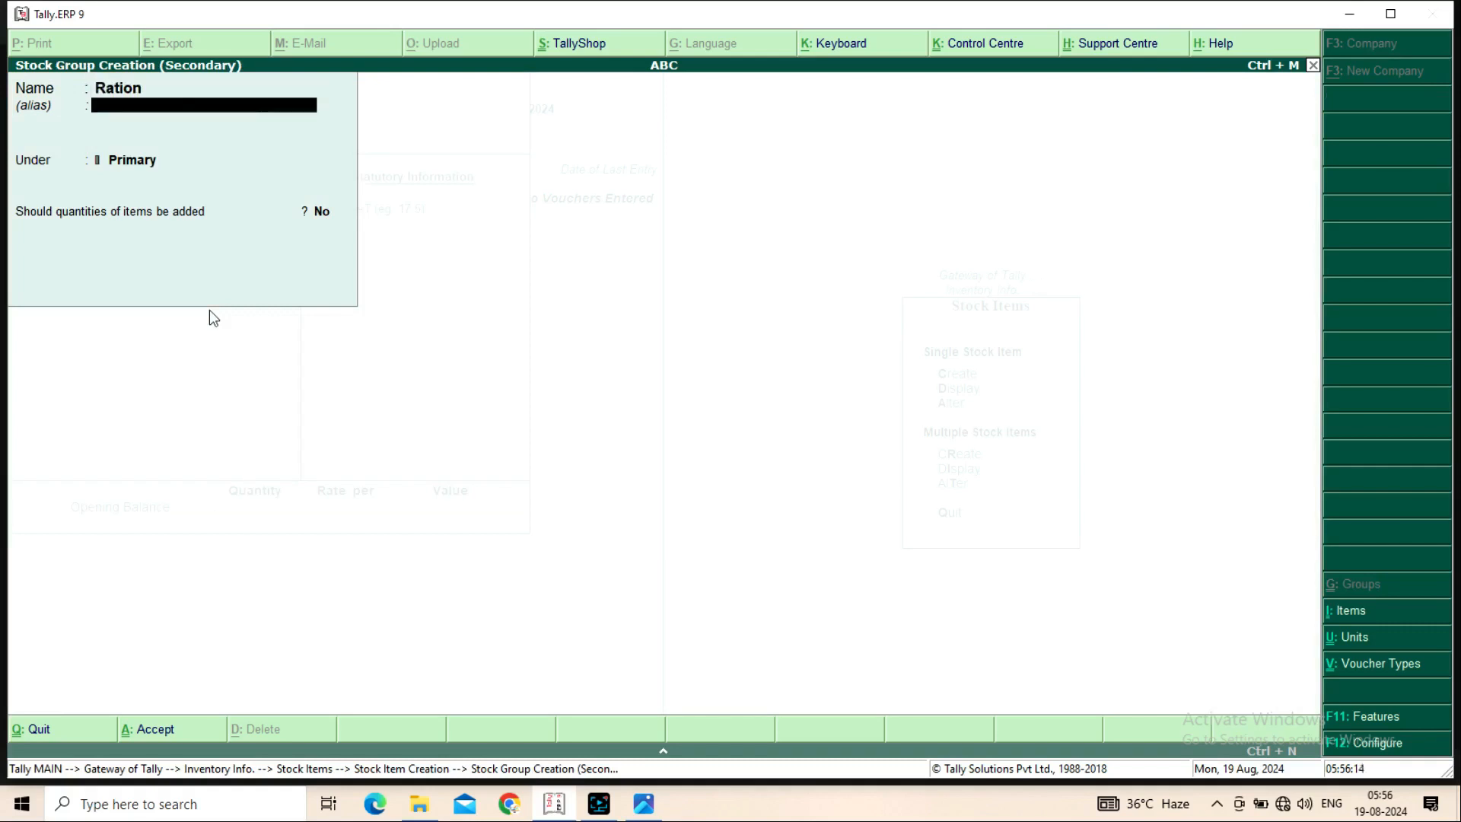
key(Return)
key(Return)
key(Return)
key(Return)
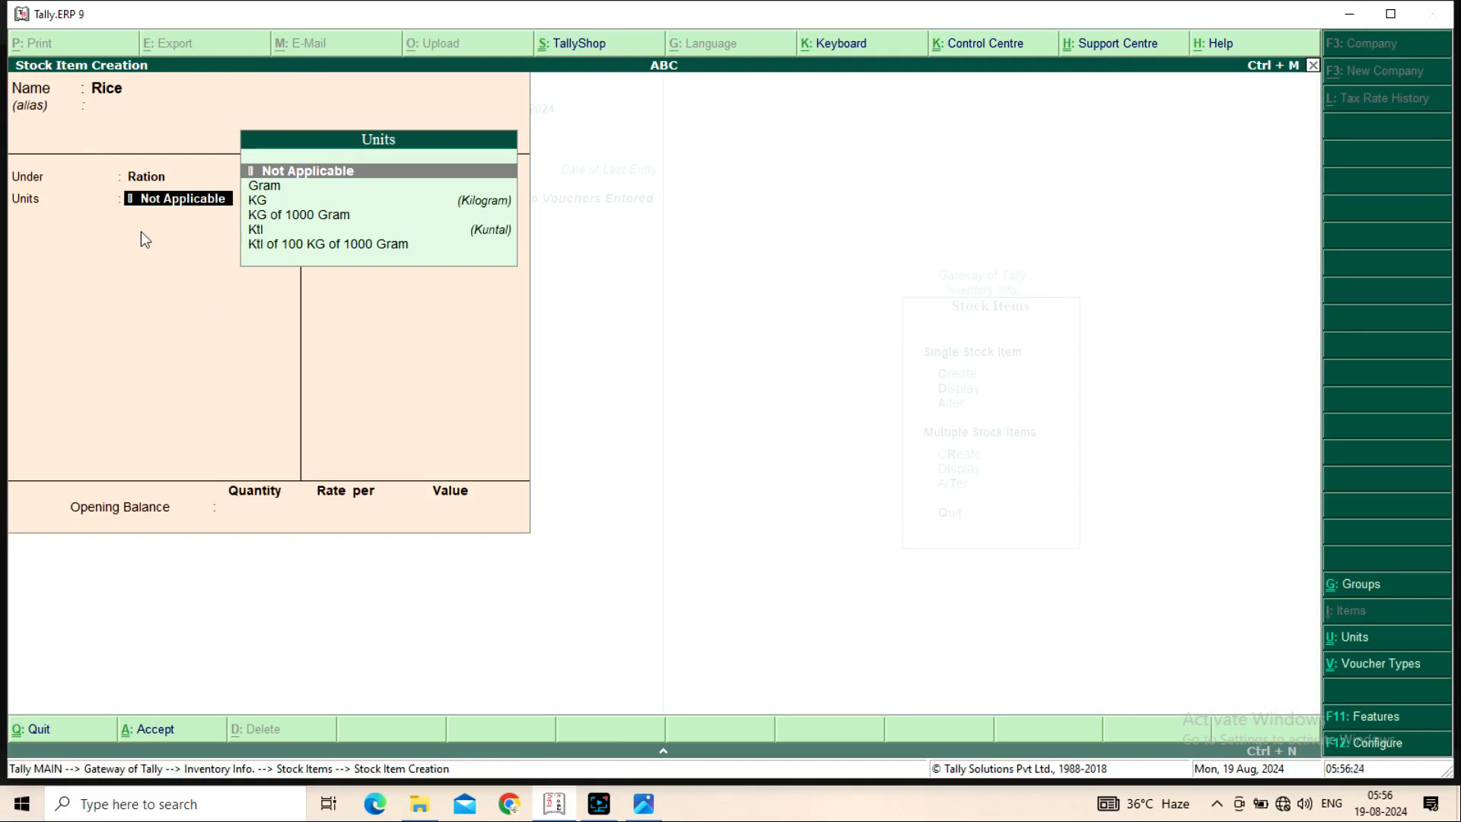
Give Rice the unit Ktl of 100 KG of 1000 Gram with VAT 0 and save it
key(Down)
key(Down)
key(Down)
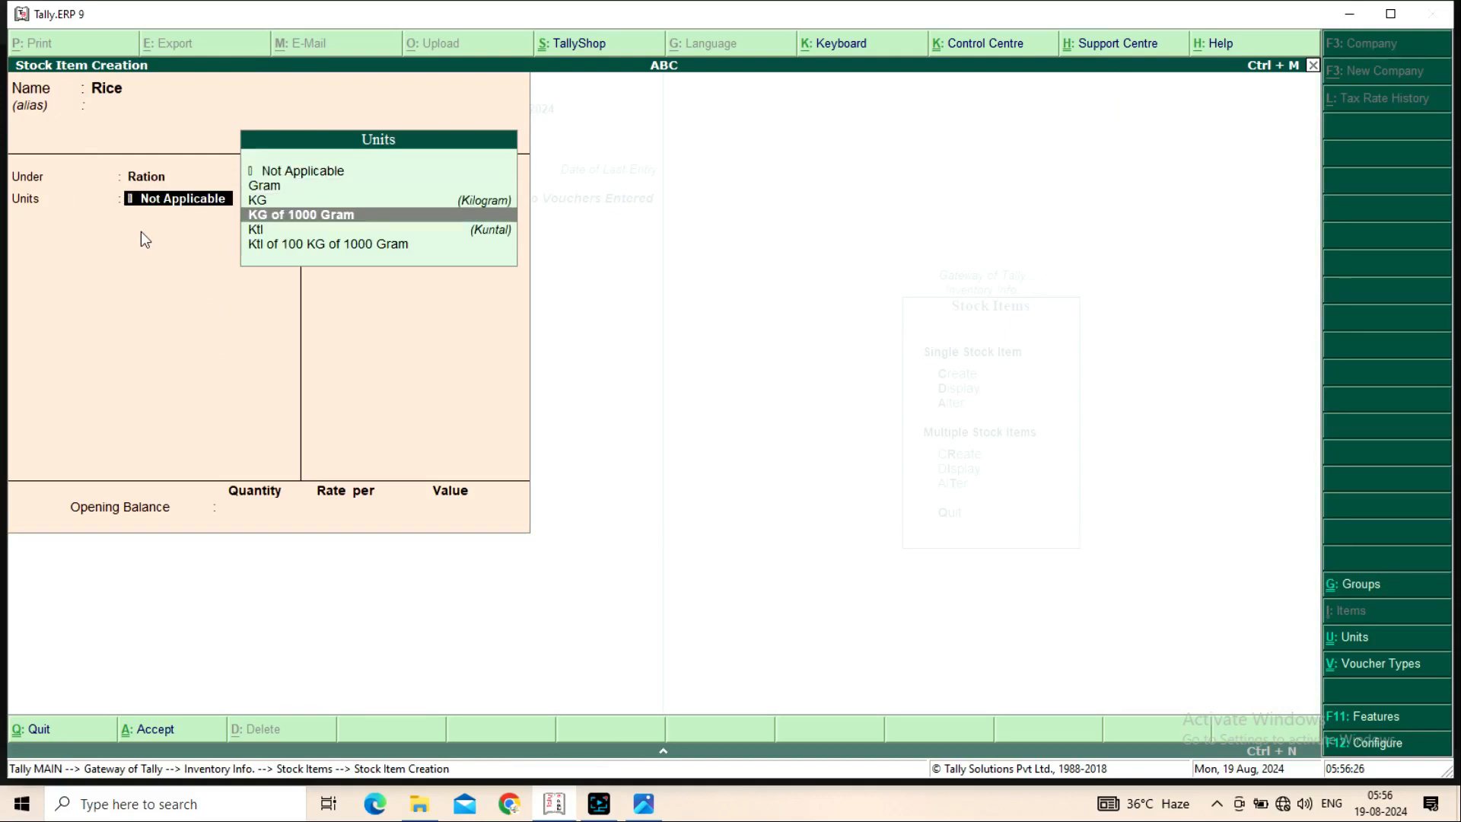
key(Down)
key(Down)
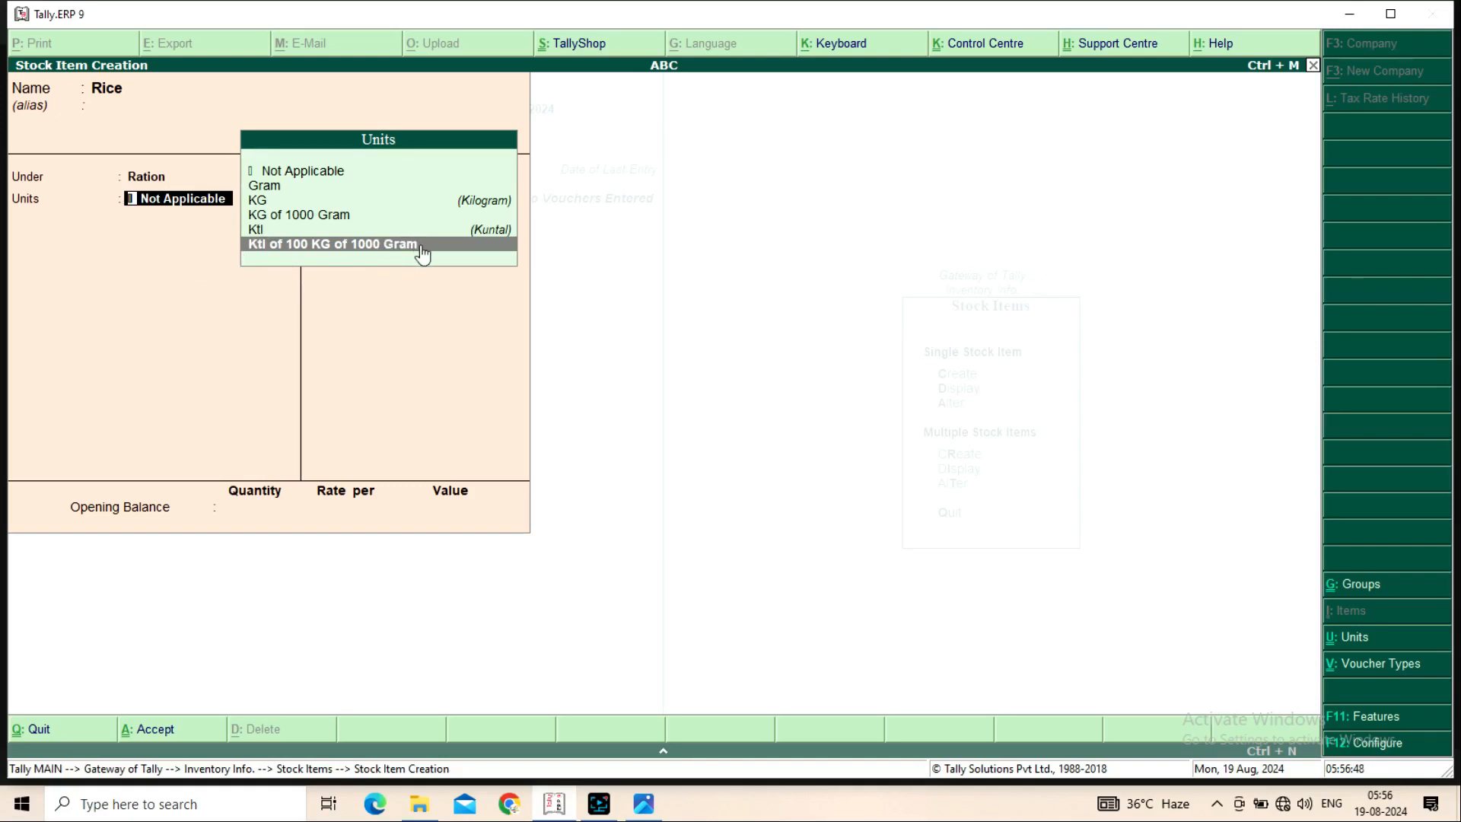
key(Return)
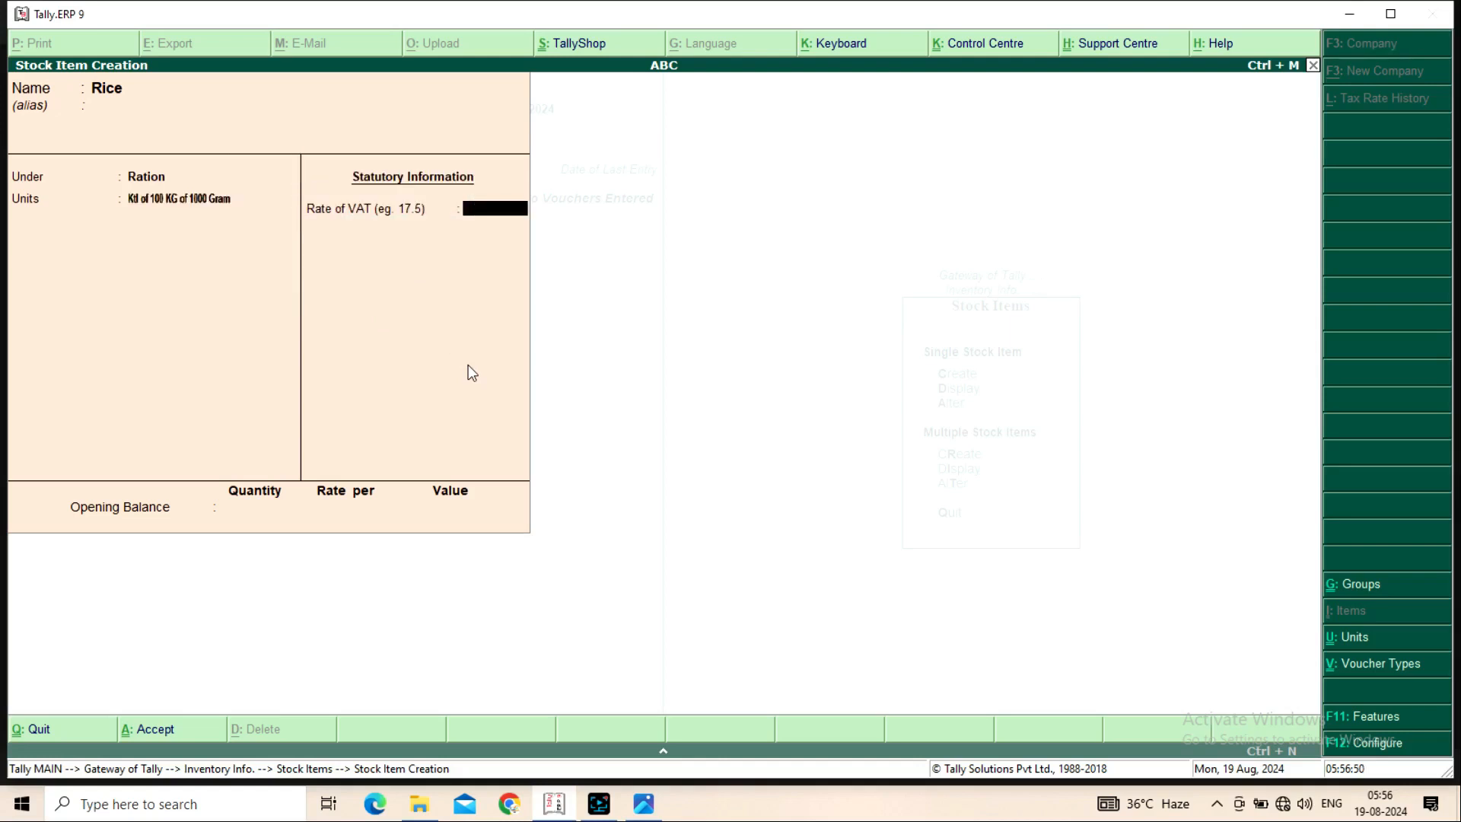
key(Return)
key(Return)
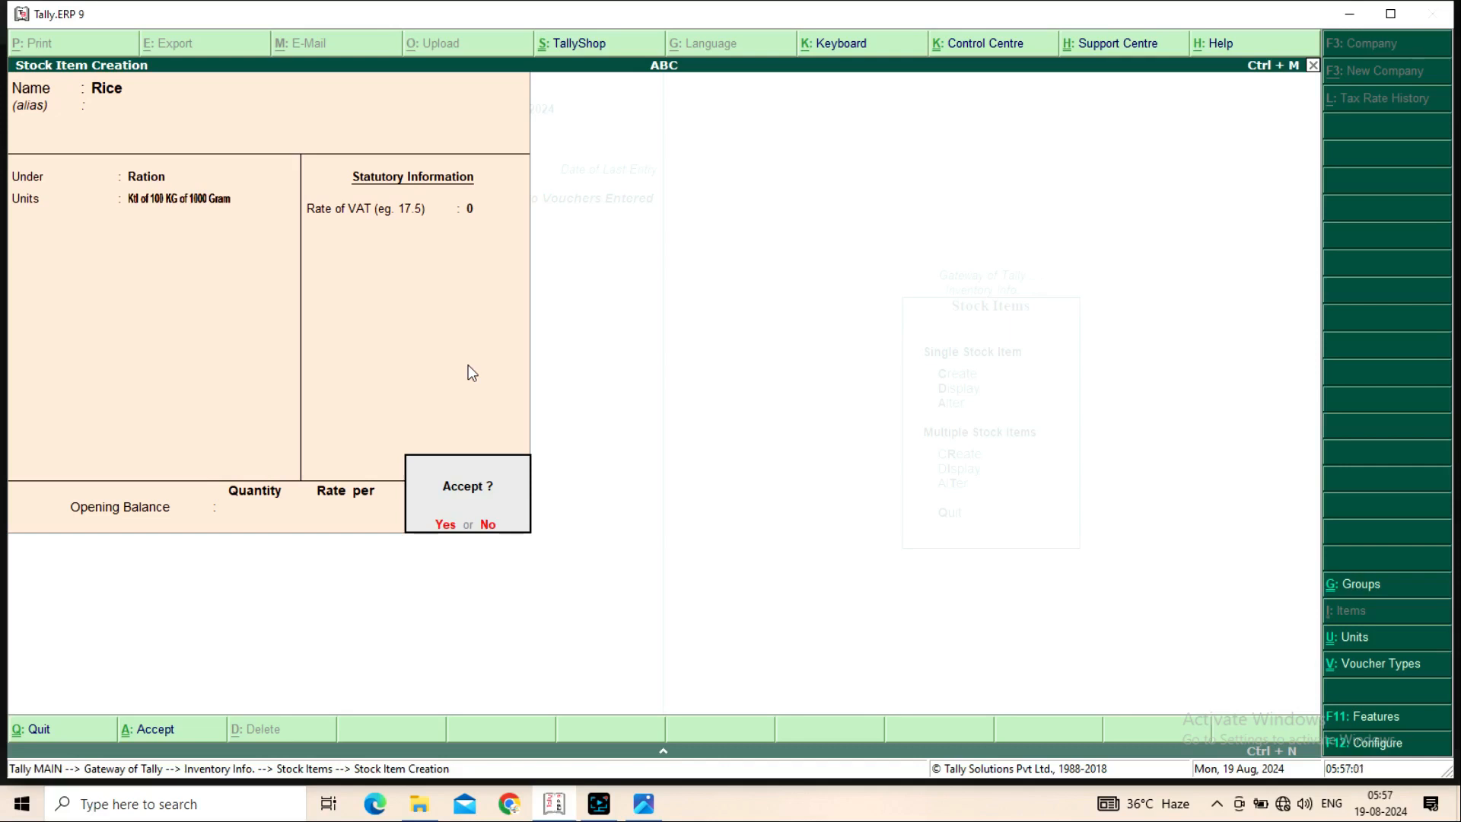
key(Return)
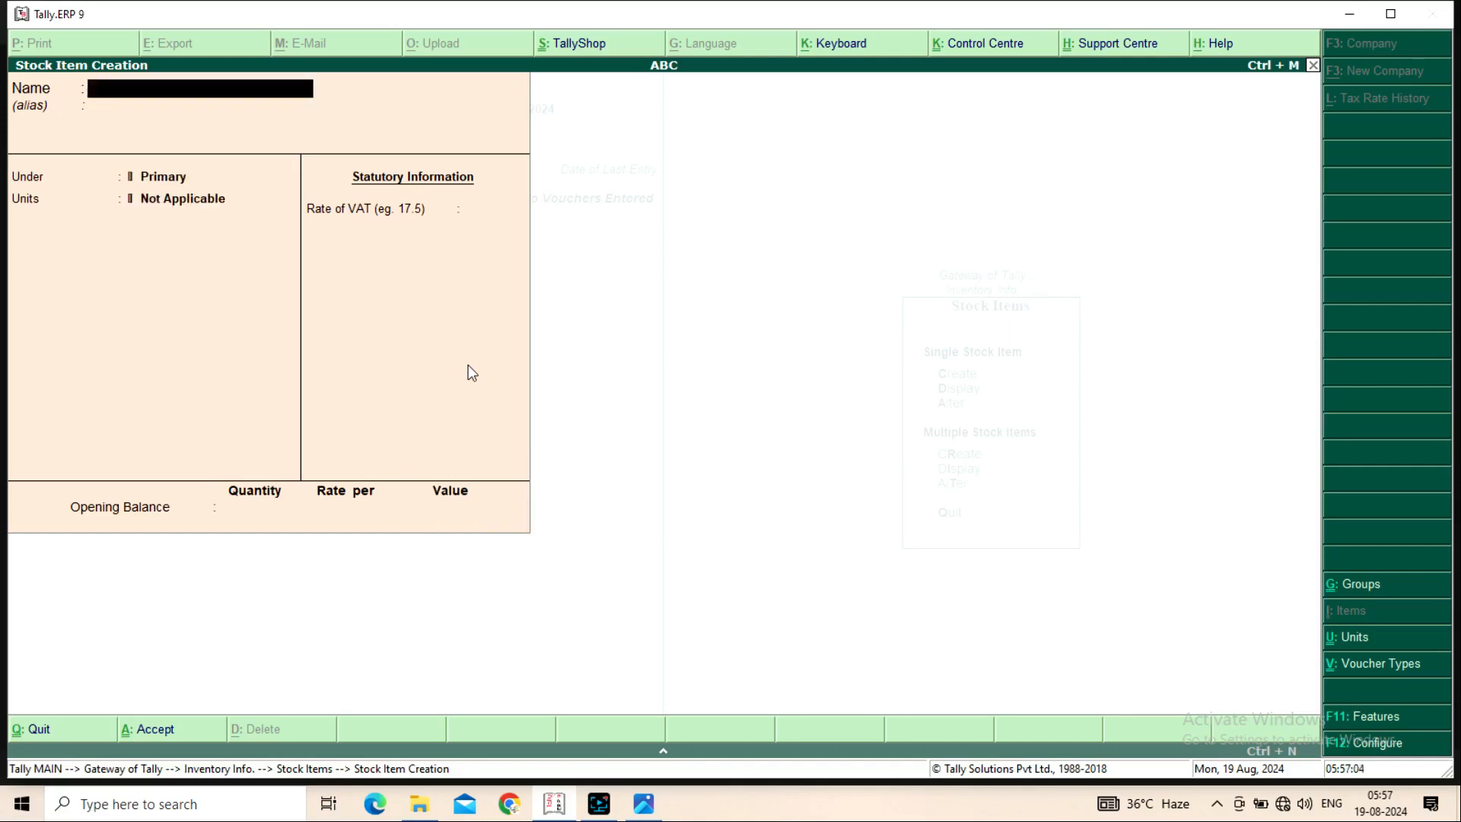
Quit the blank item form and display the saved Rice stock item
key(Escape)
key(Return)
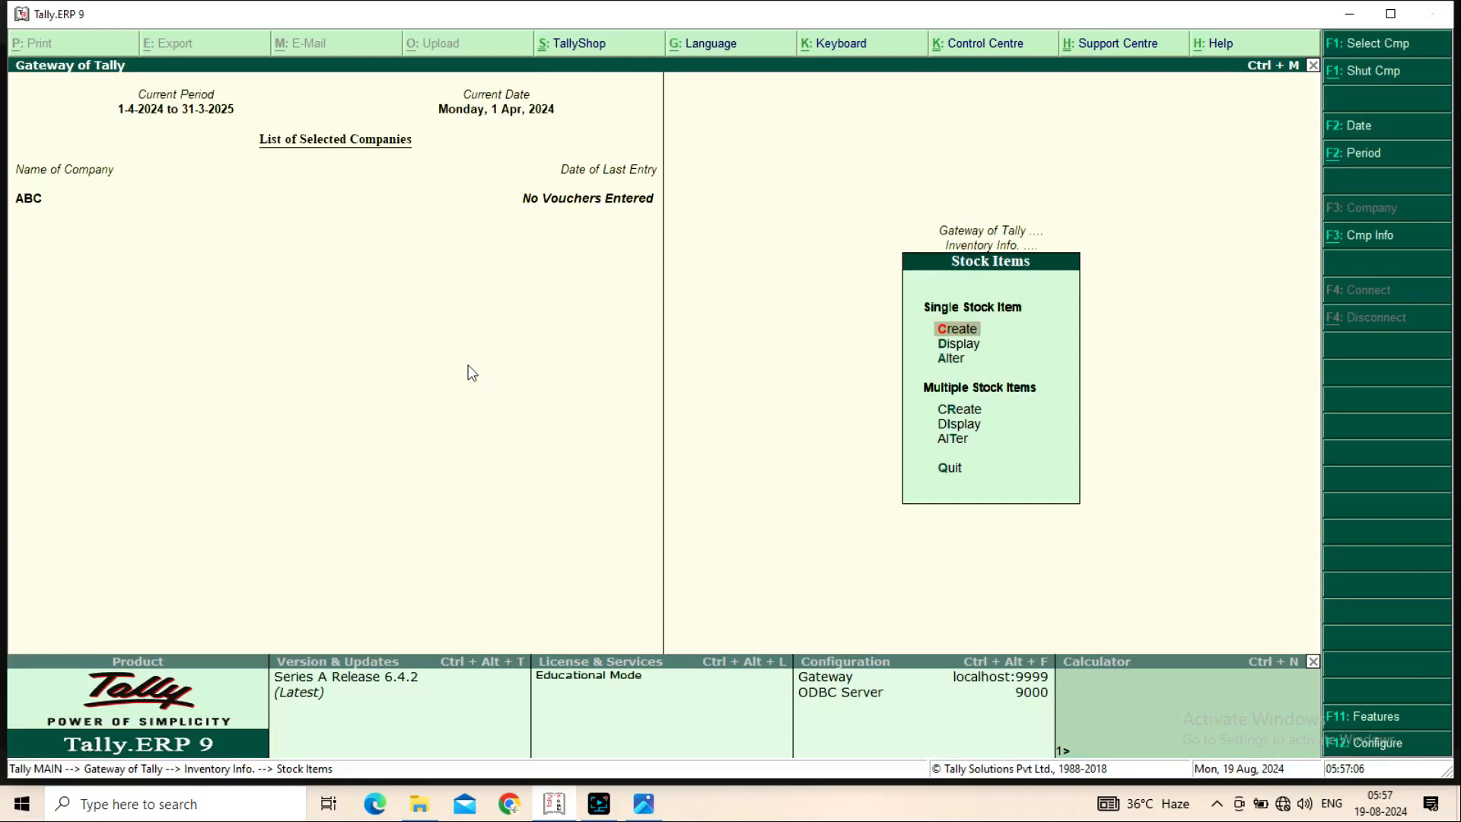
key(Escape)
key(Escape)
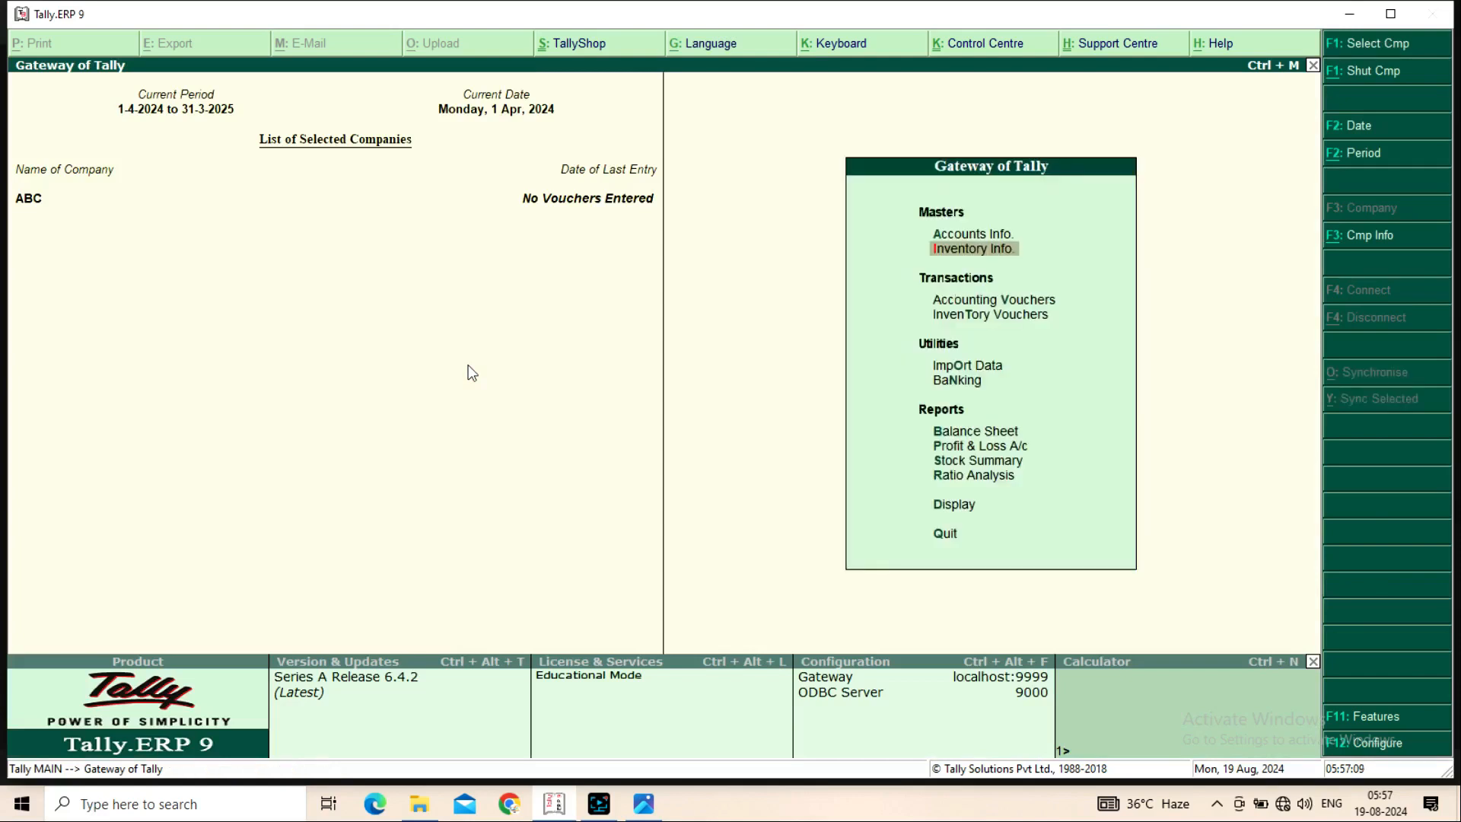
key(Return)
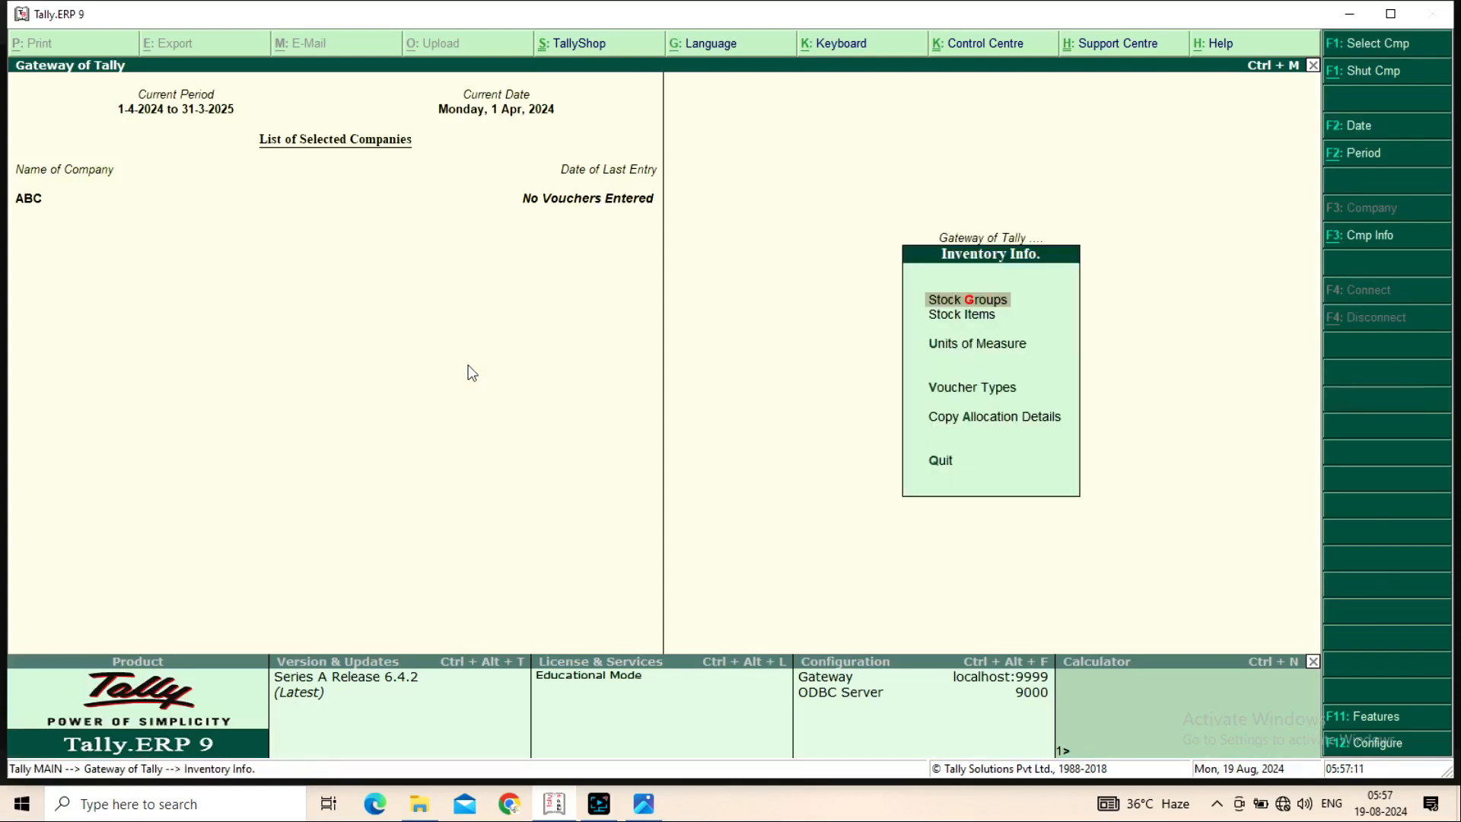
key(Down)
key(Return)
key(Down)
key(Return)
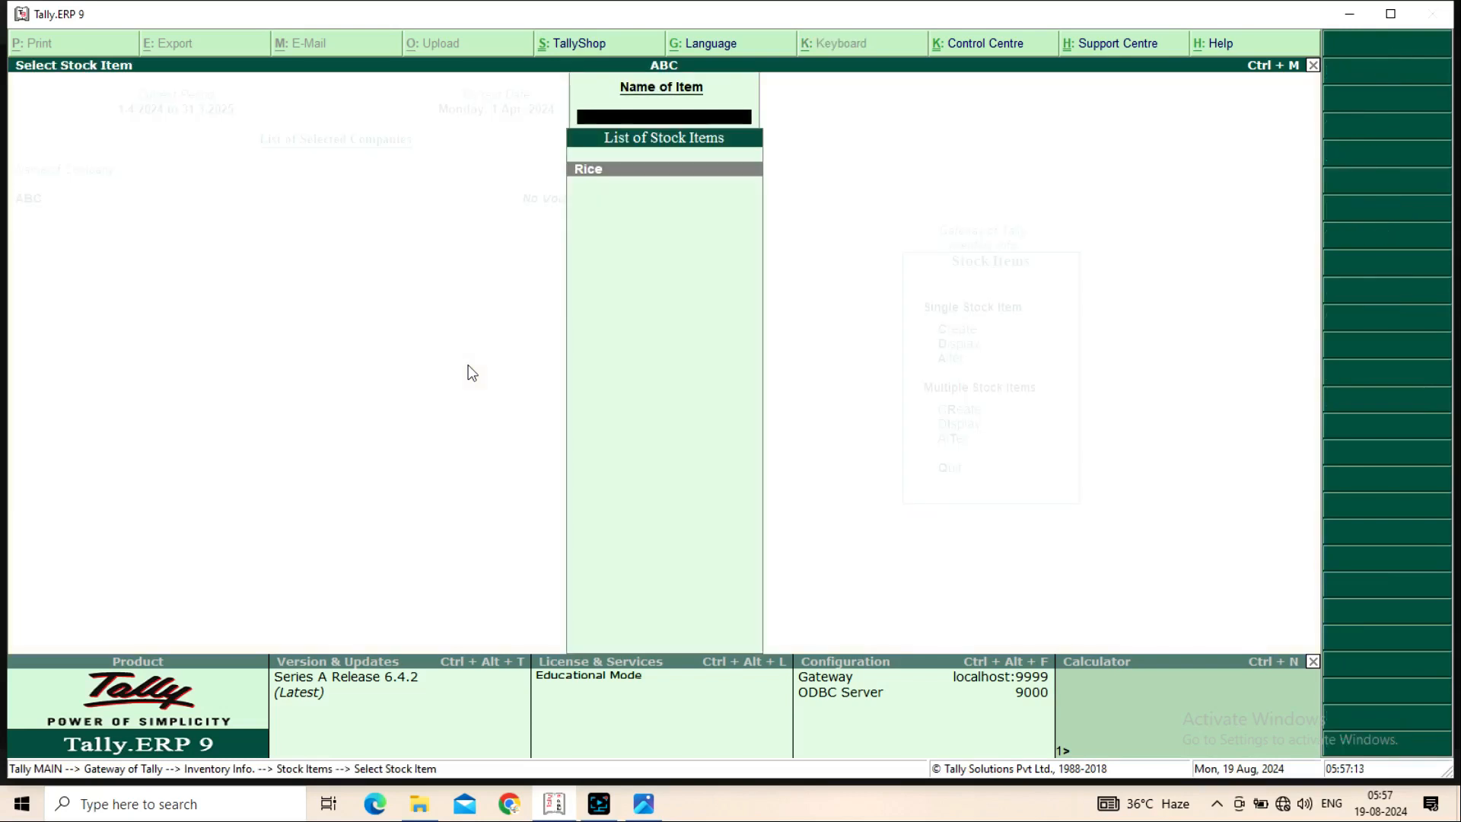
key(Return)
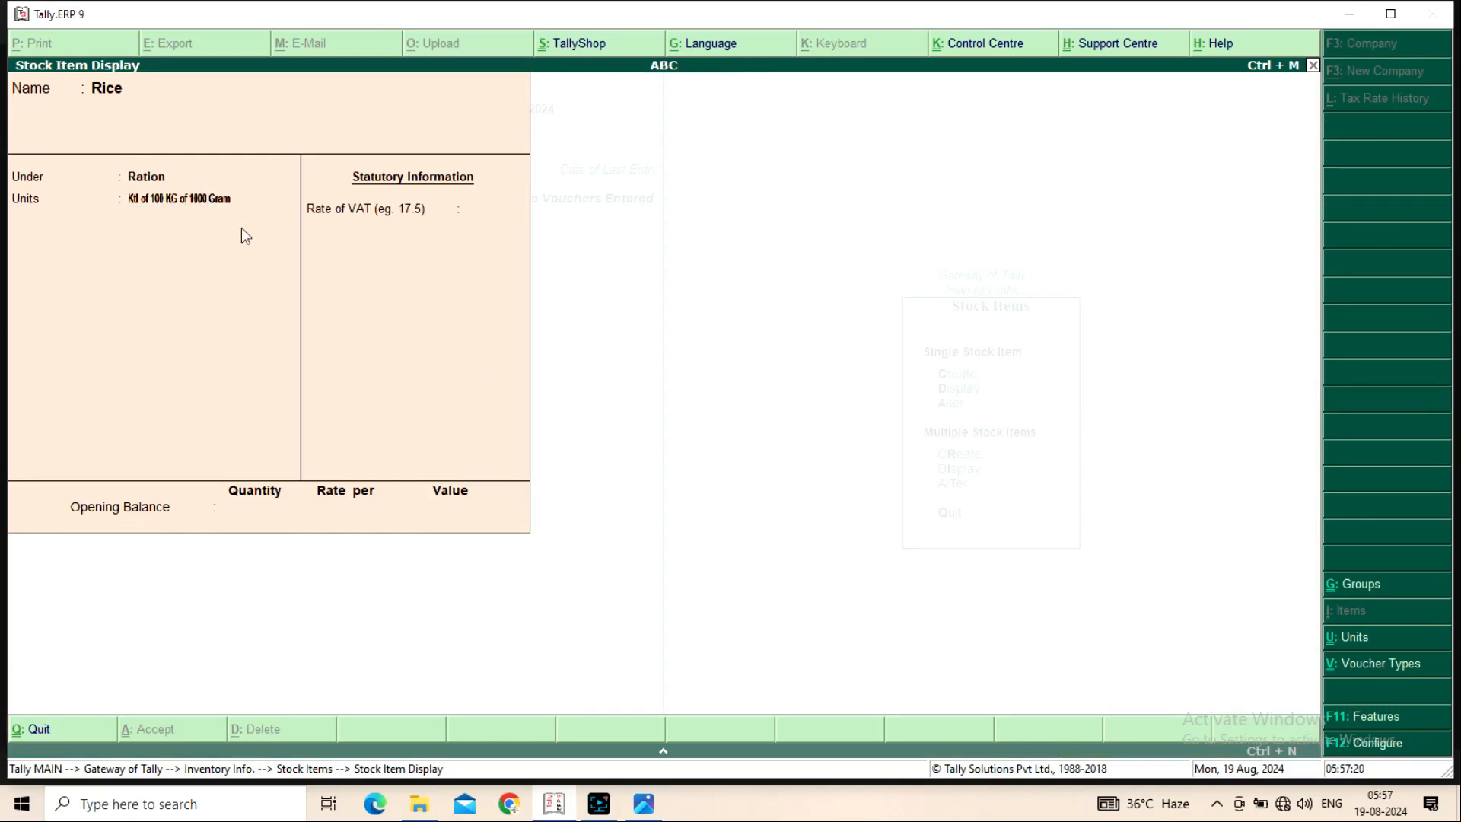
Close the Rice display and return to the Gateway of Tally
key(Escape)
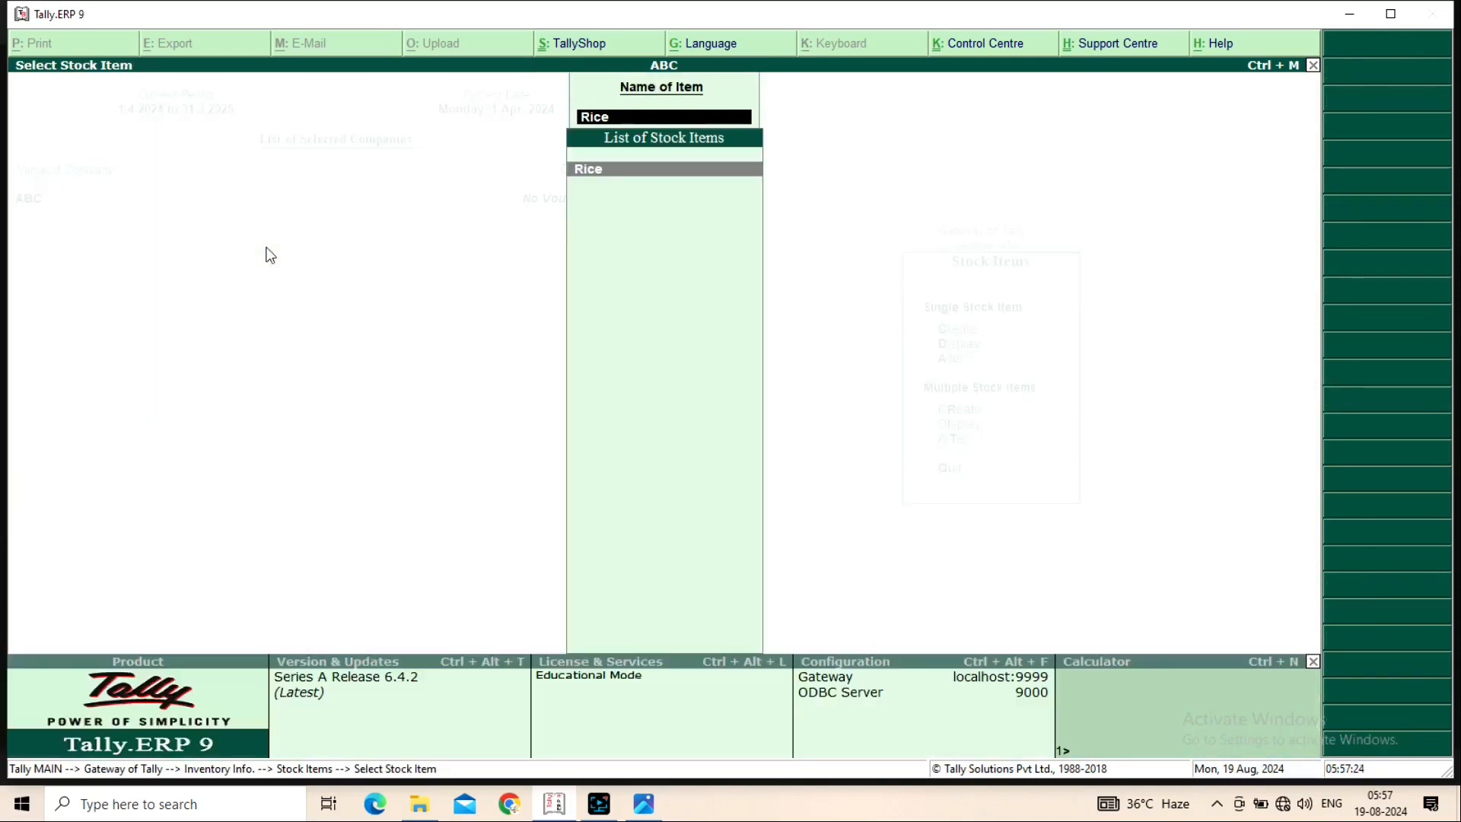
key(Escape)
key(Escape)
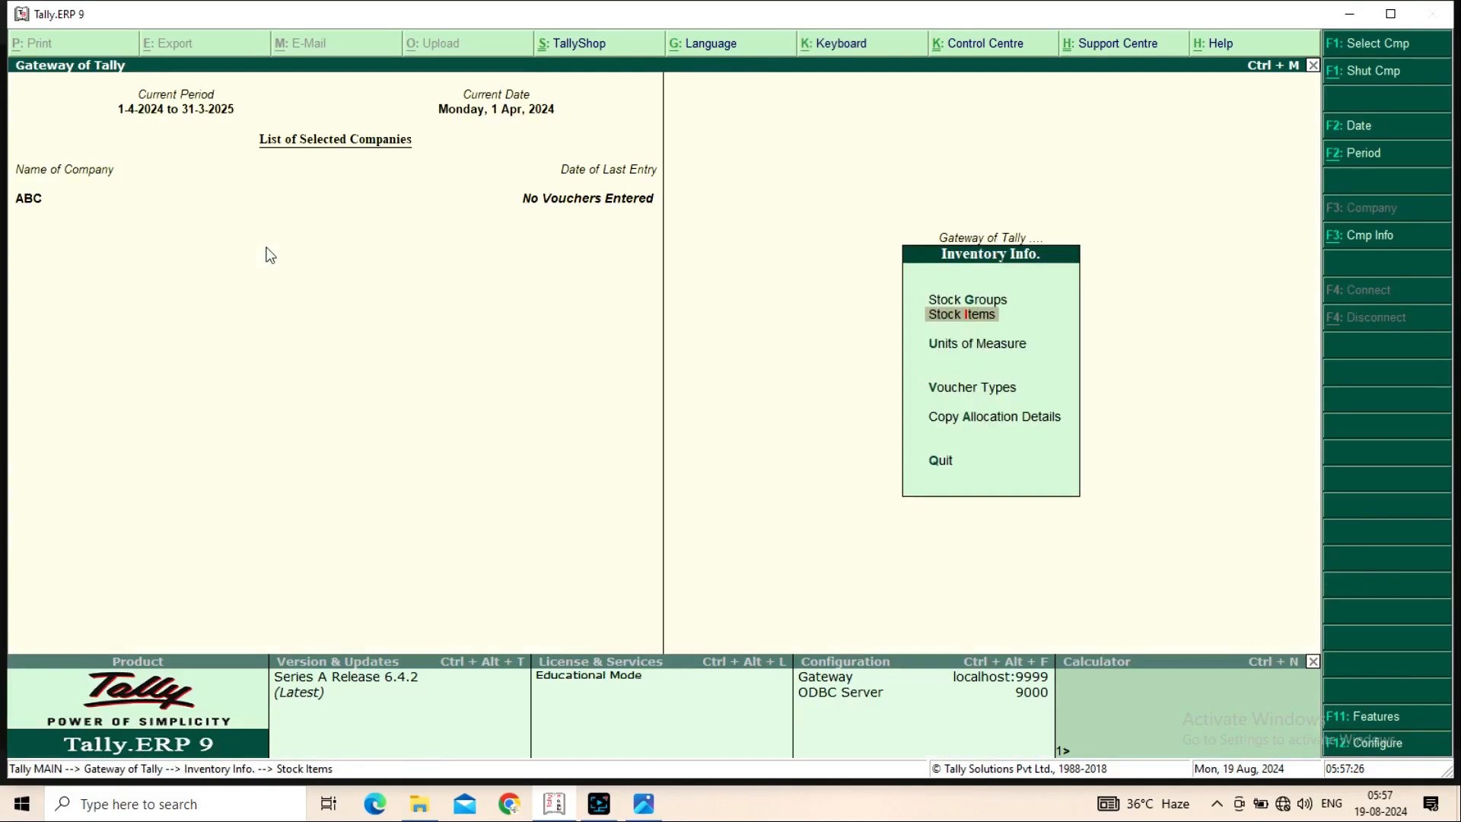
key(Escape)
key(Down)
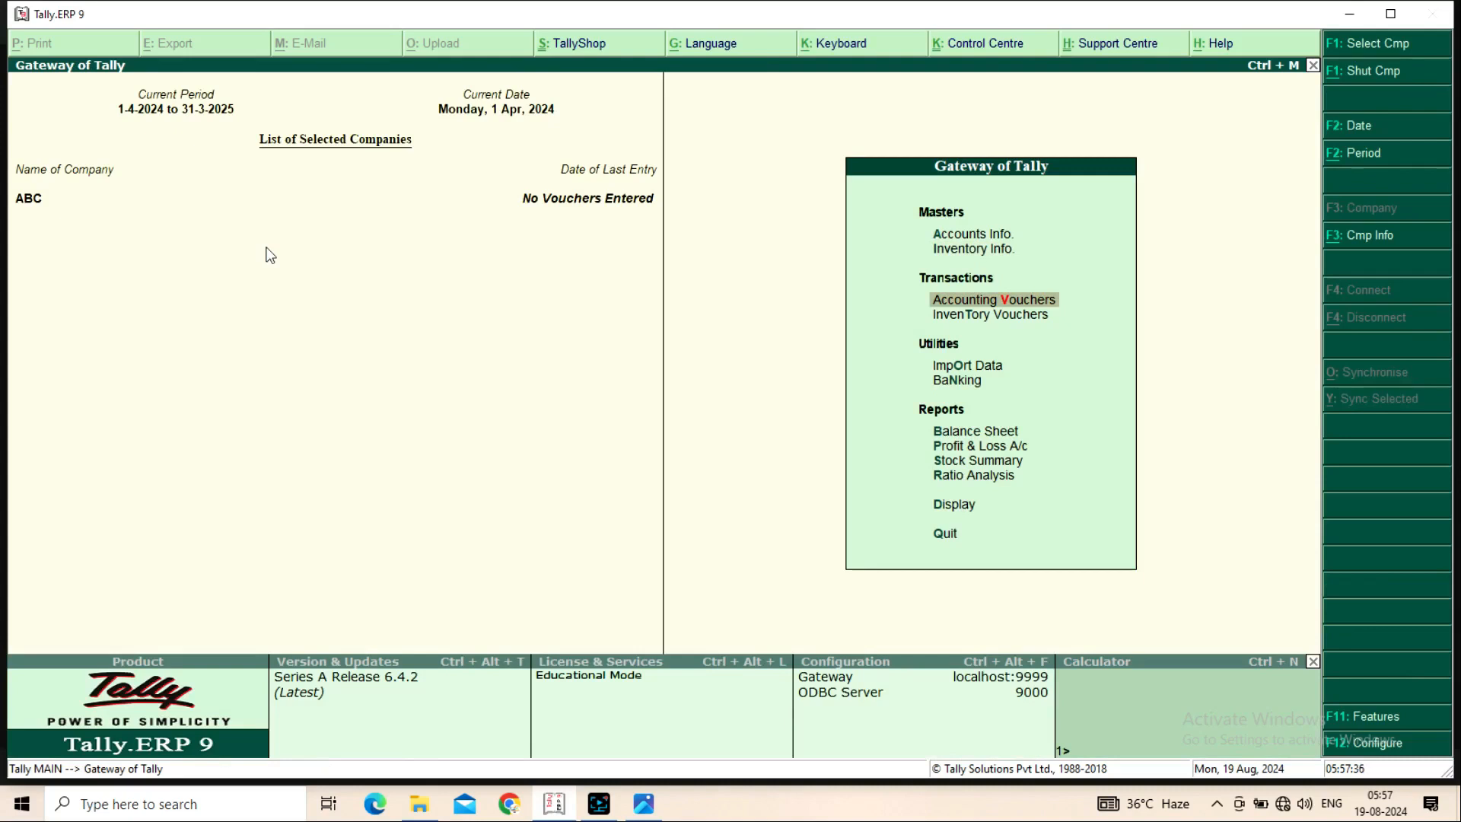
Start a Purchase voucher with supplier invoice 123 and Cash as the party
key(Return)
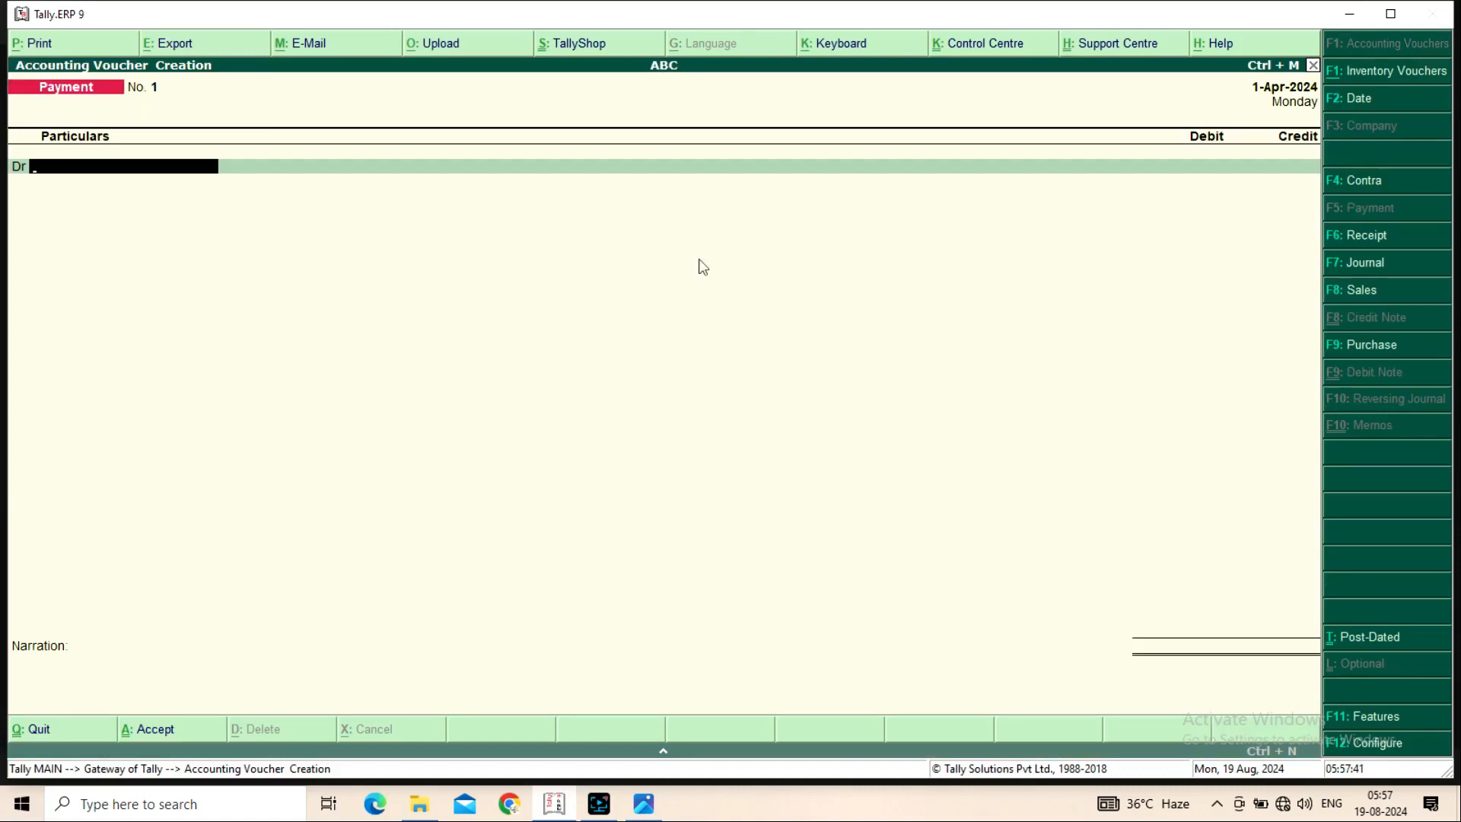
click(1357, 349)
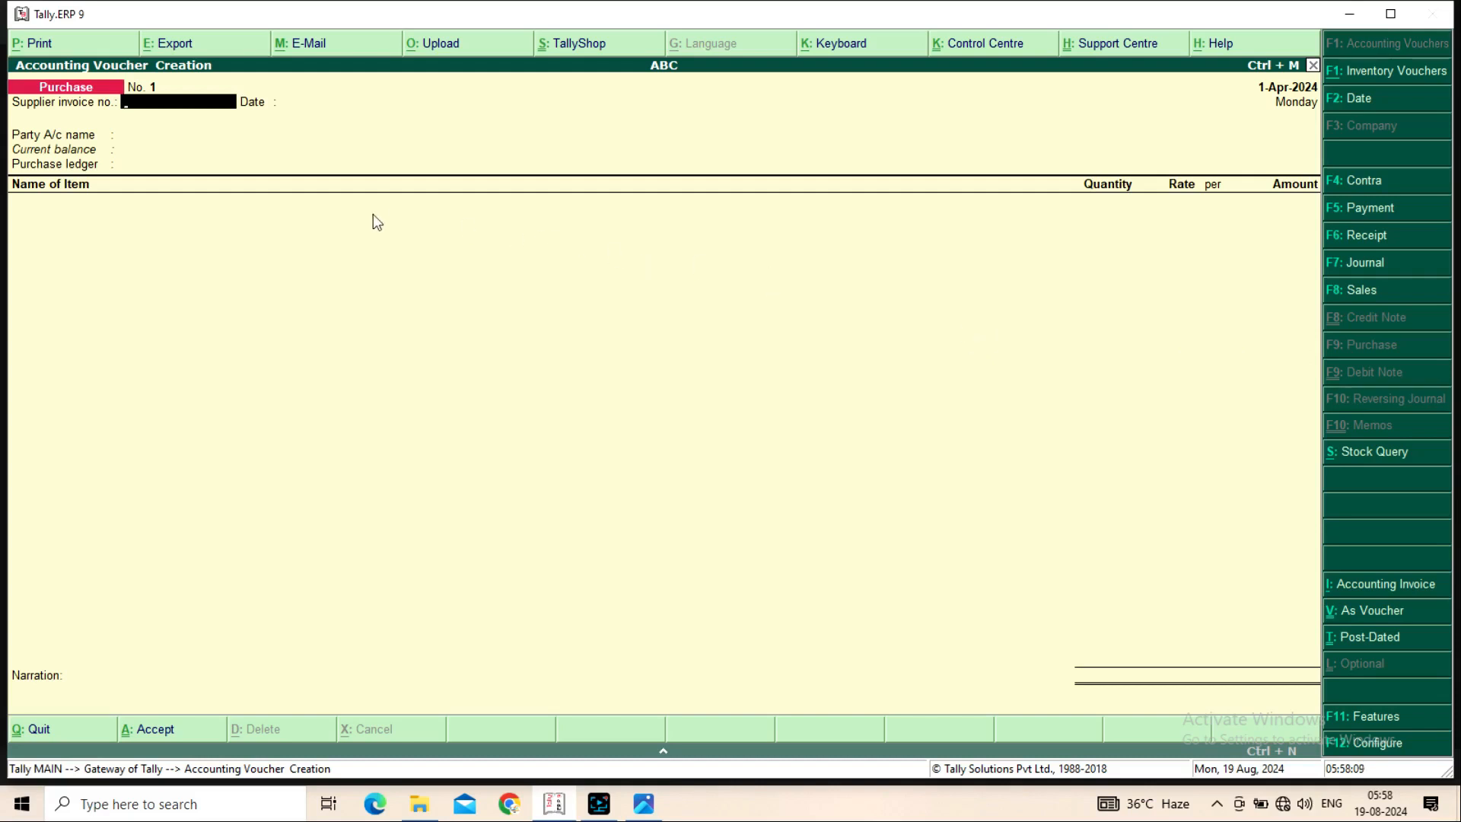
text(123)
key(Return)
key(Return)
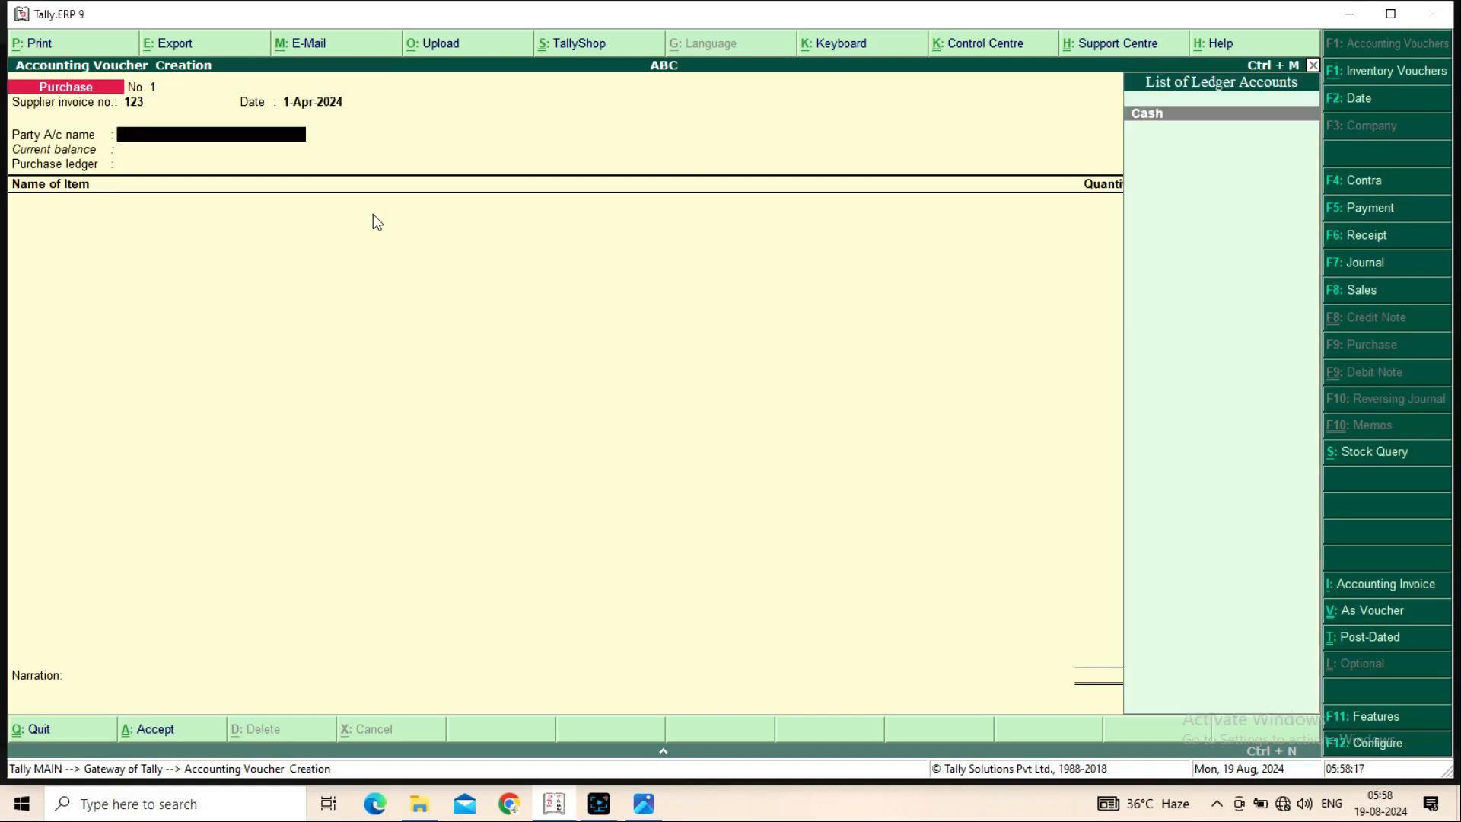
key(Return)
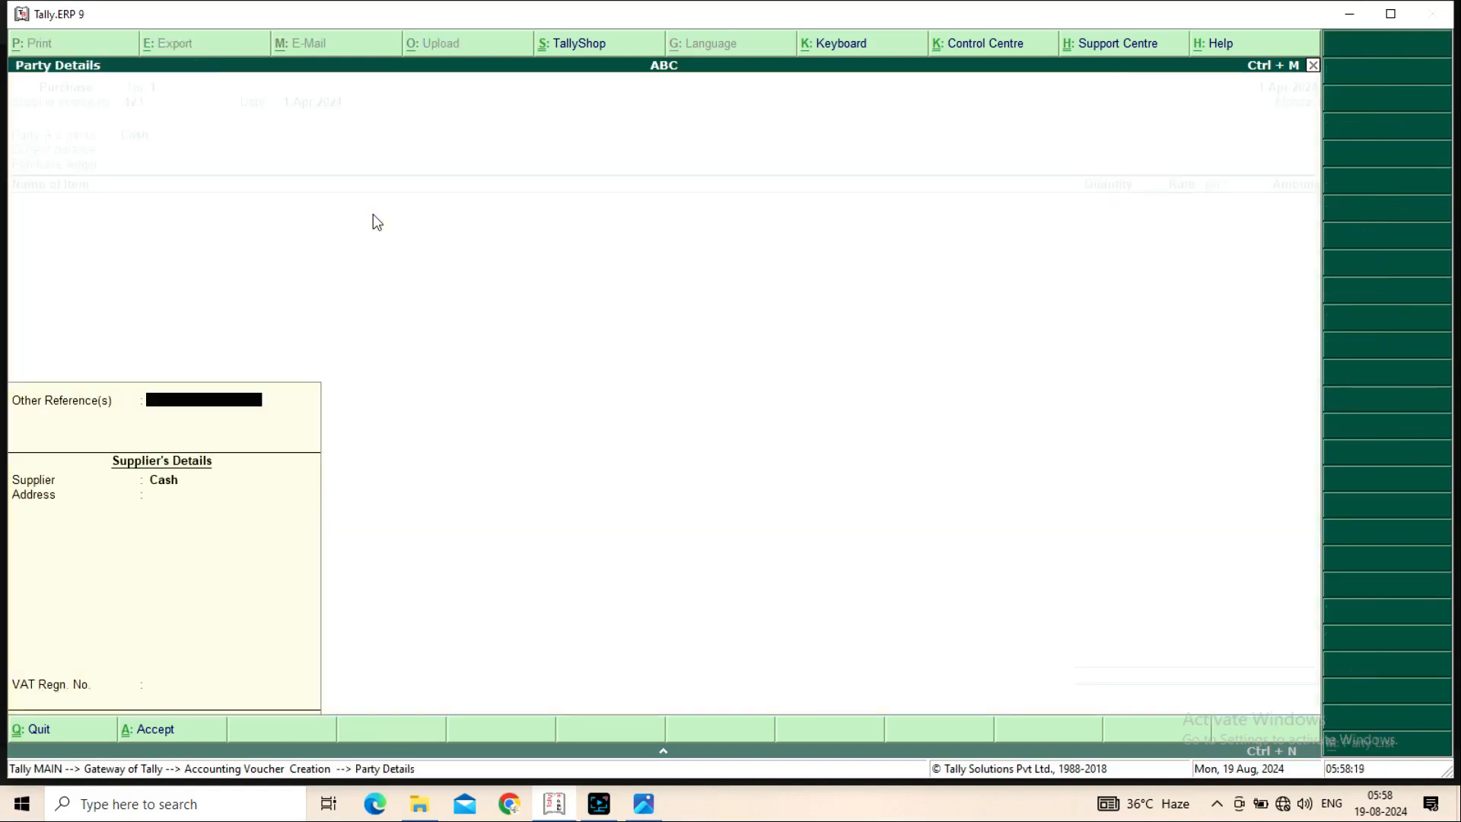
key(Return)
key(Return)
key(Return)
key(Return)
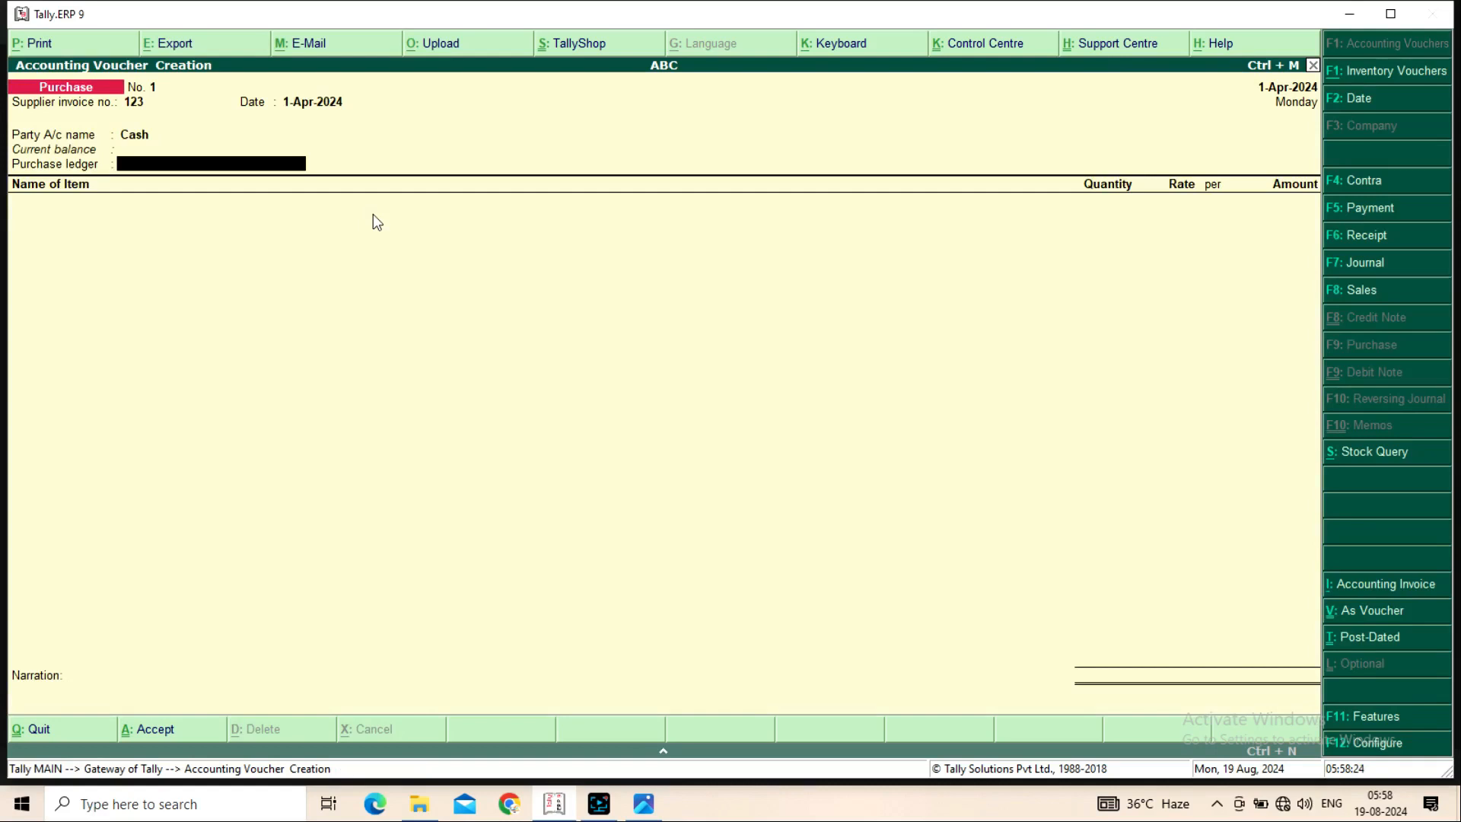
Bring up the Cash ledger's alteration form from the party field
key(BackSpace)
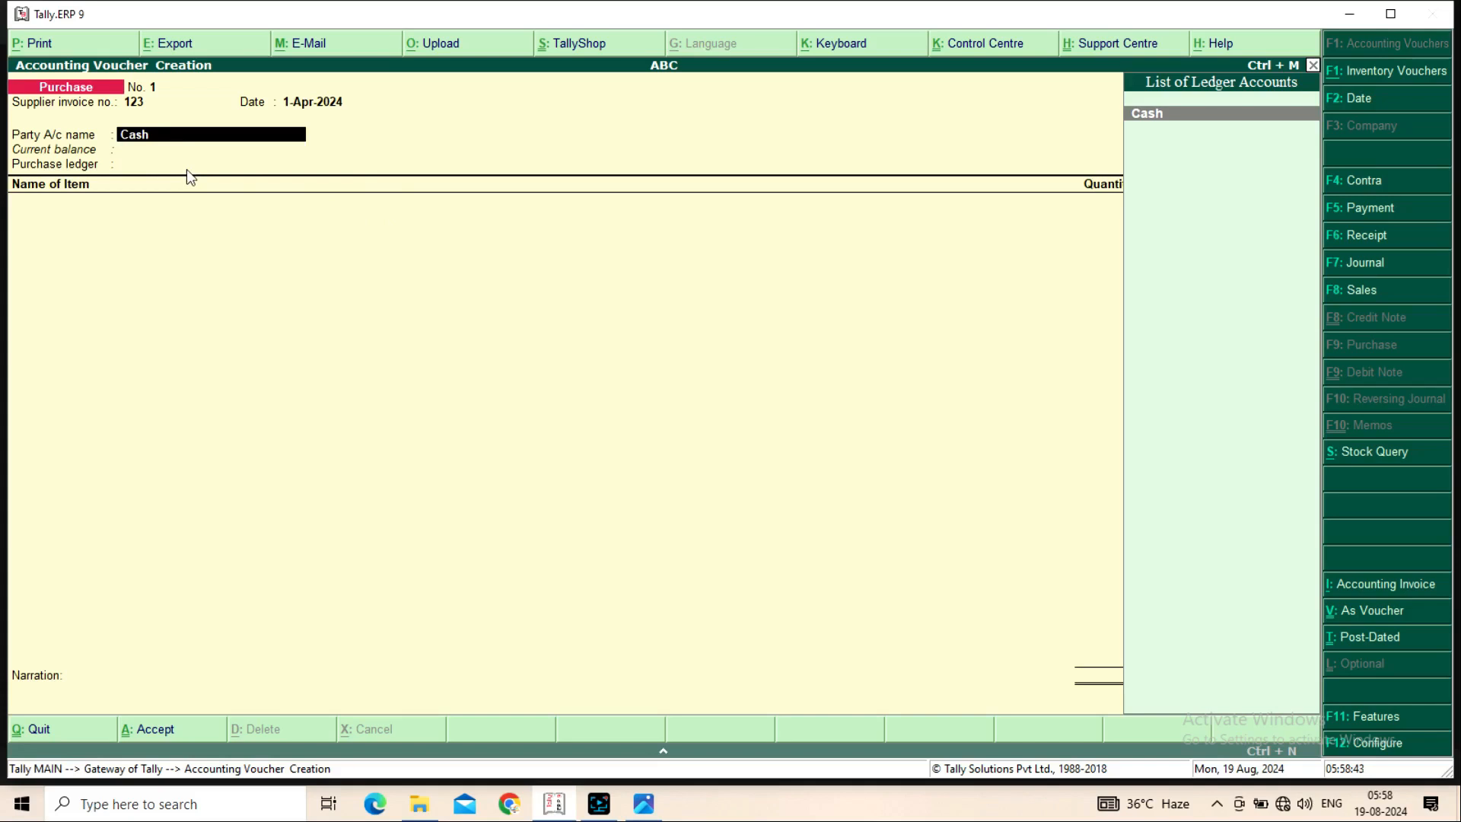
key(ctrl+Return)
key(Return)
key(Return)
key(Return)
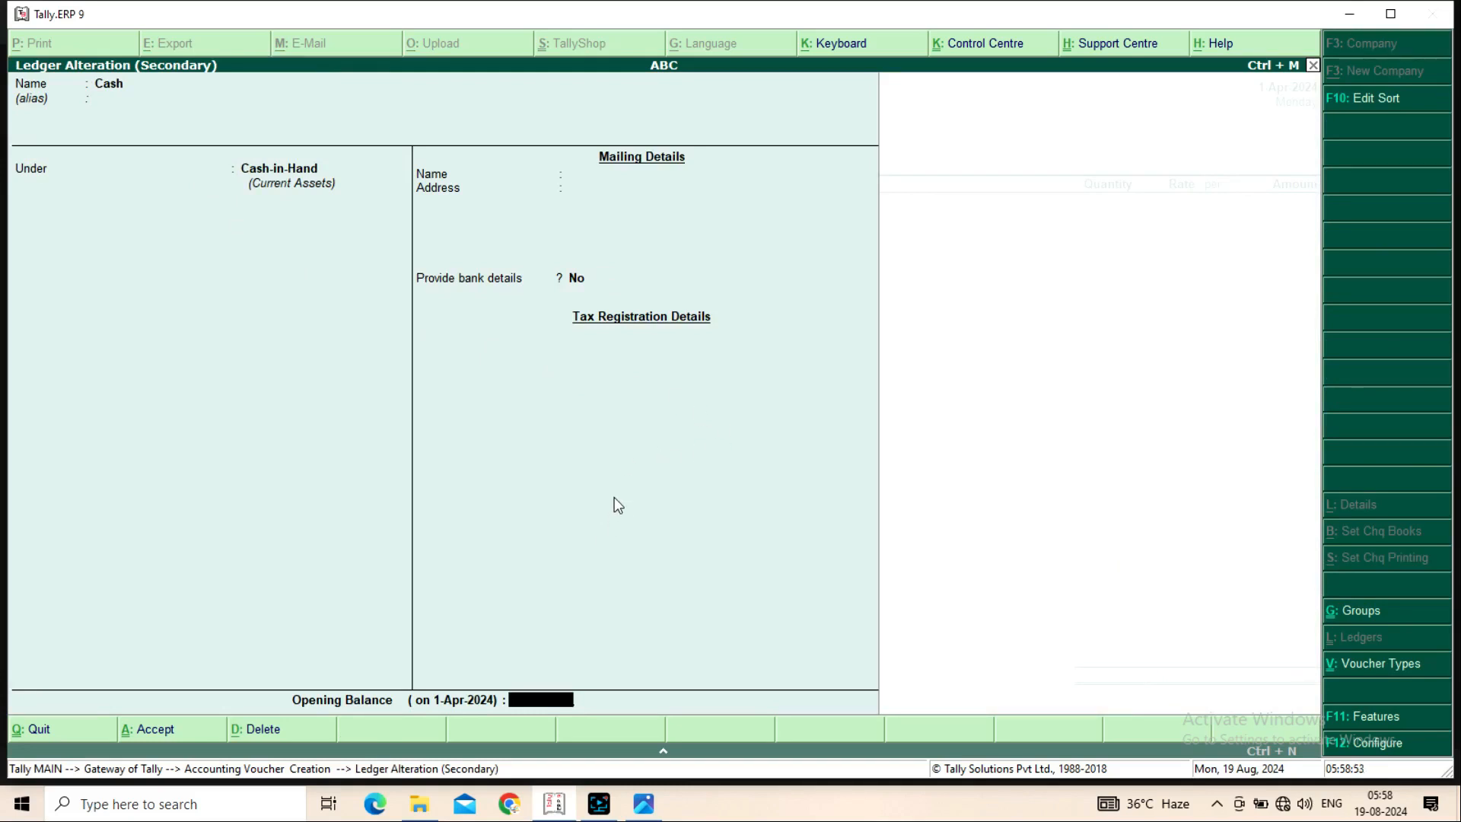
Give the Cash ledger an opening balance of 2,00,000.00 Dr
text(200000)
key(Return)
key(Return)
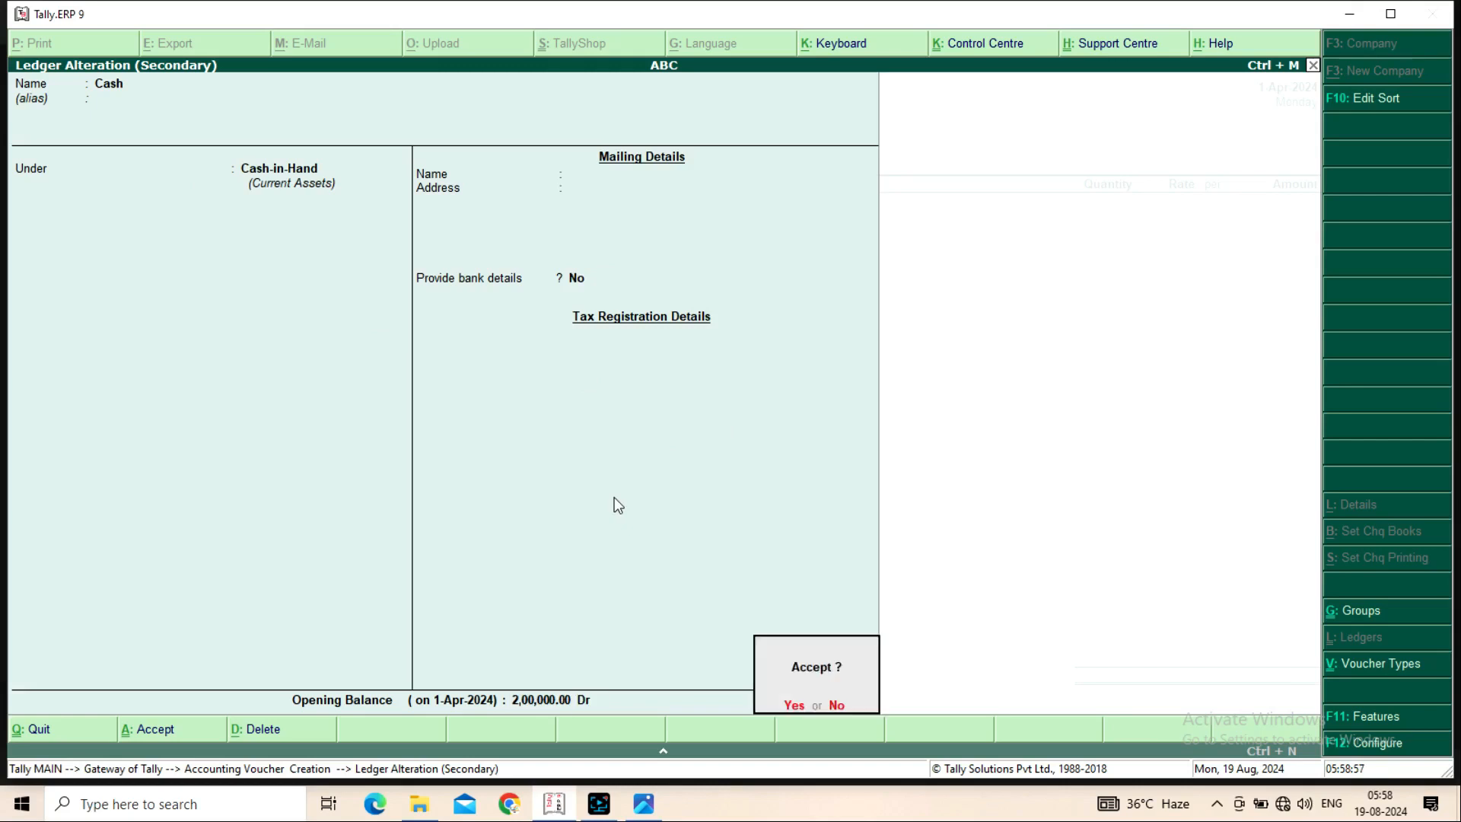
key(Return)
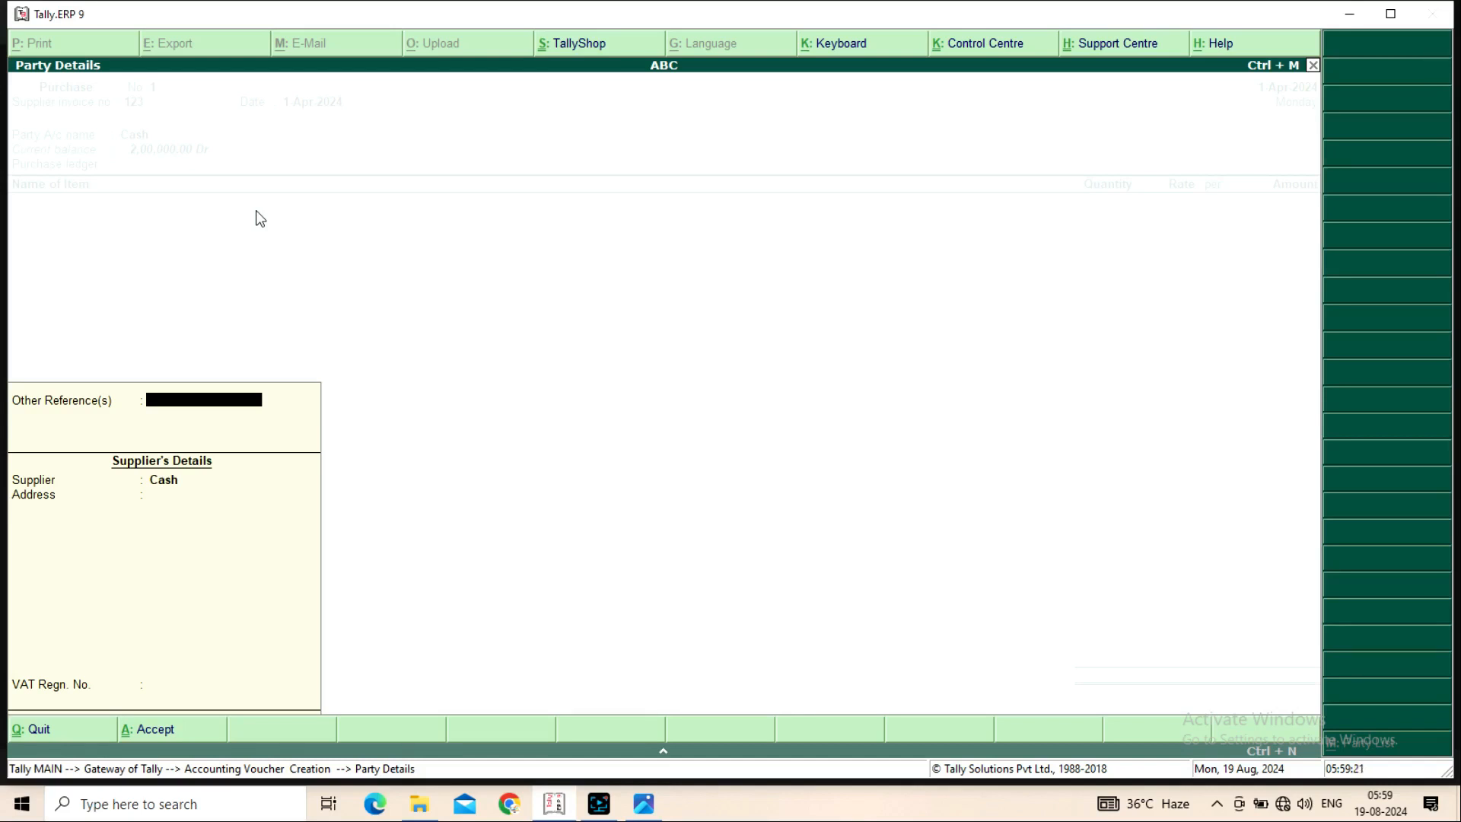
Step through the purchase voucher's Party Details for supplier Cash and accept them
key(Return)
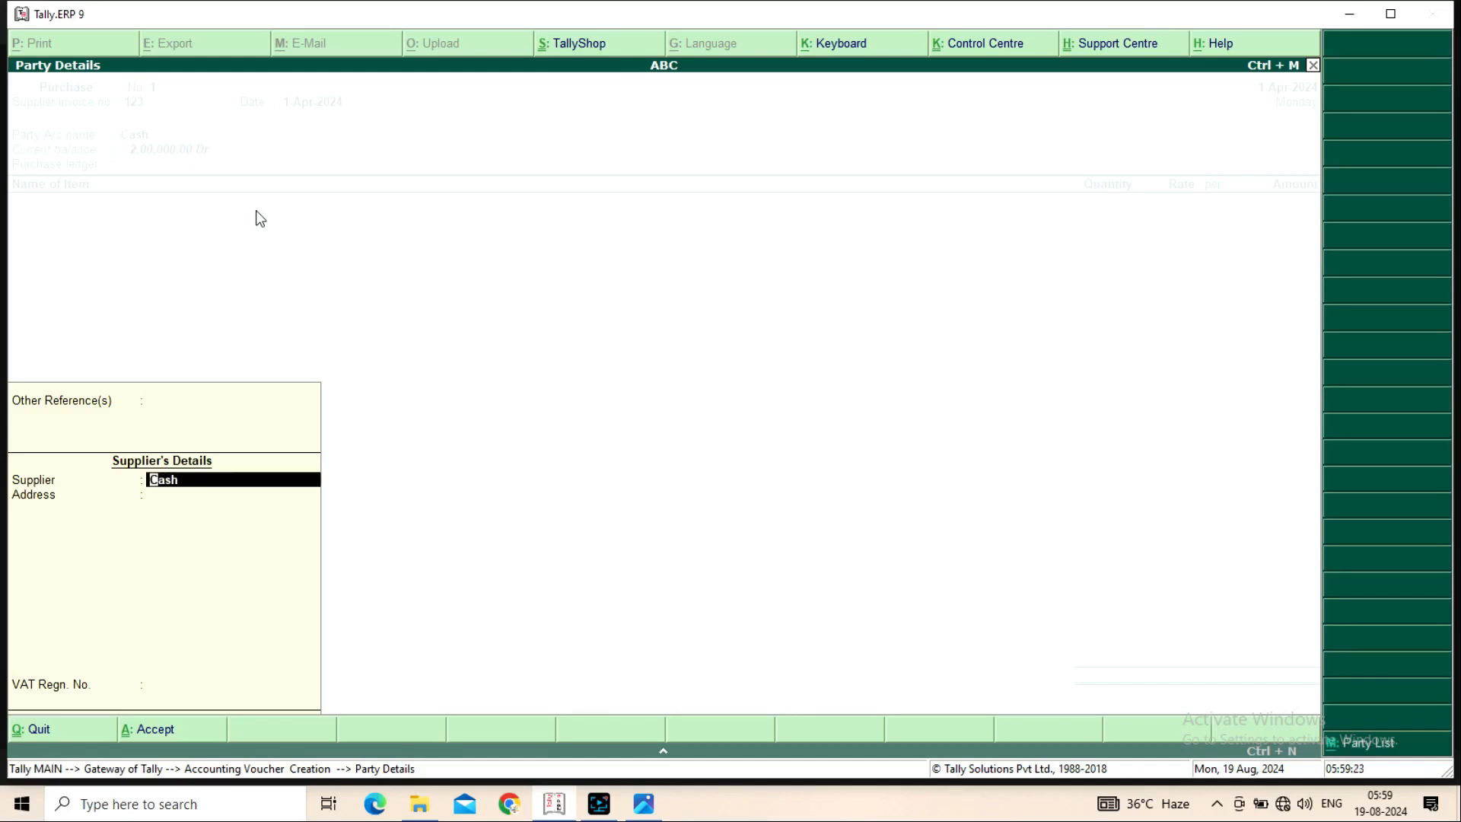
key(Up)
key(Return)
key(Return)
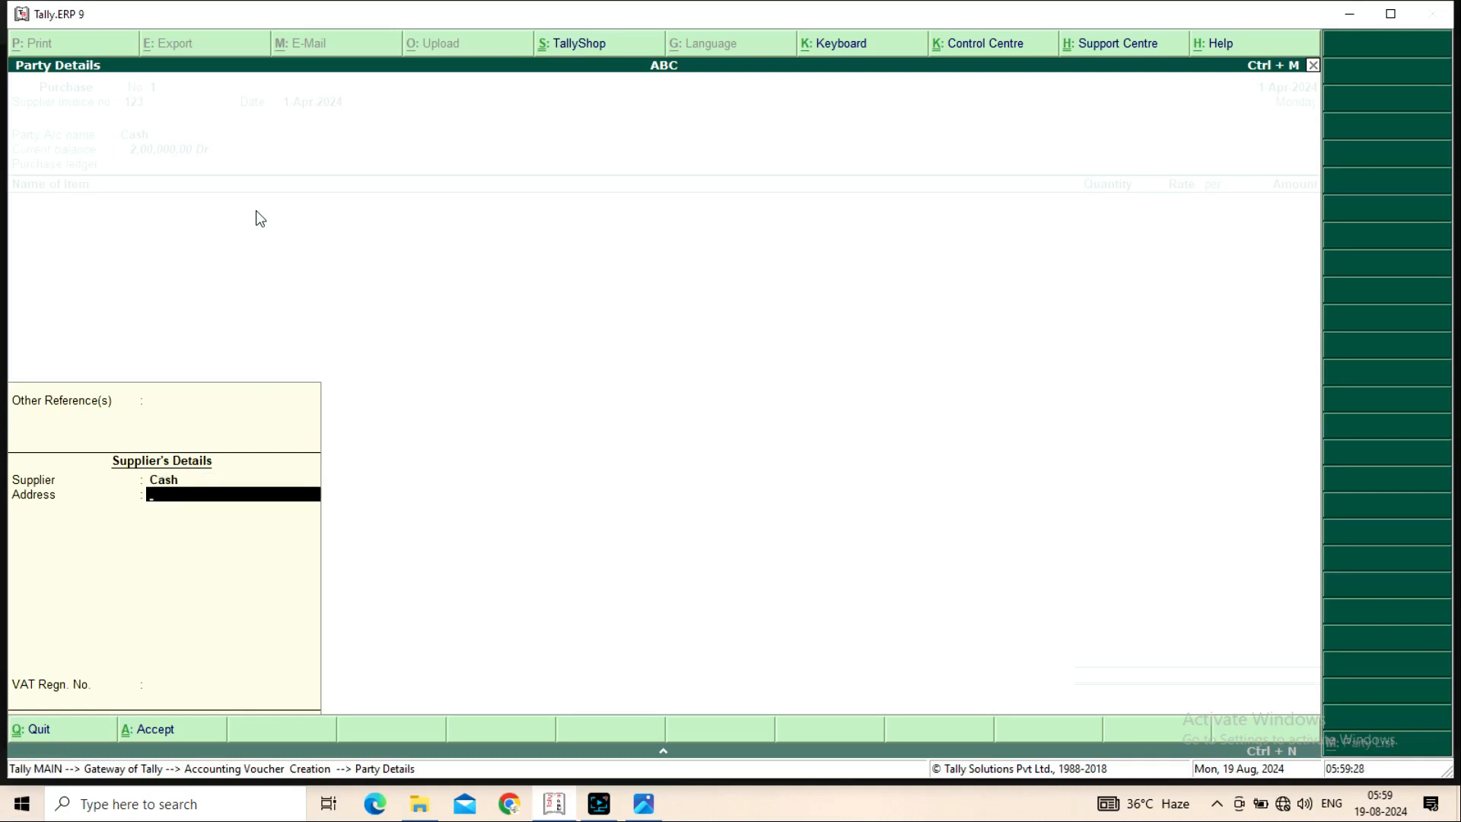
key(ctrl+a)
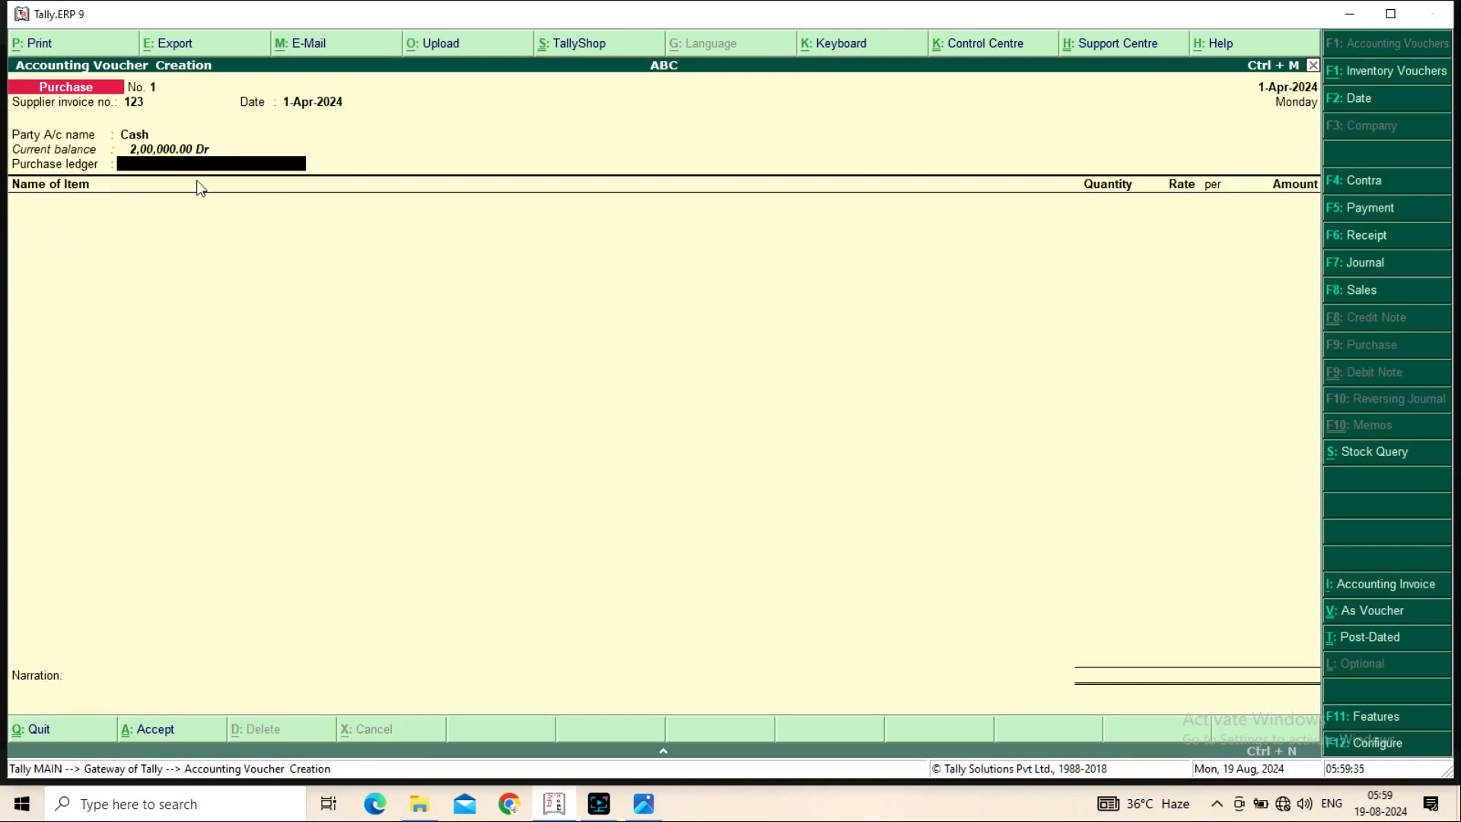
Create a Purchase A/c ledger under Purchase Accounts, keeping inventory values affected as Yes
key(alt+c)
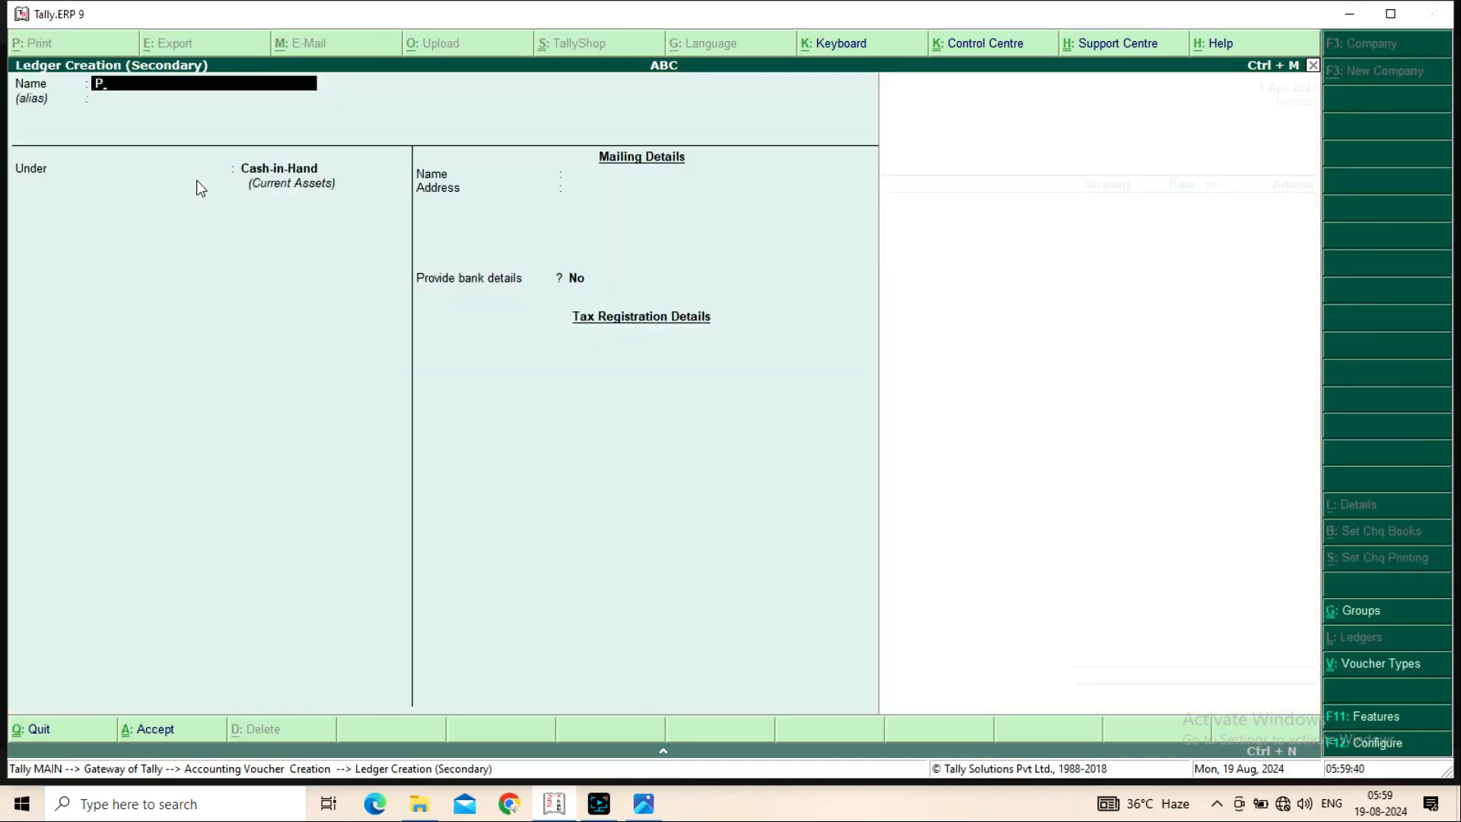
text(urchase A/c)
key(Return)
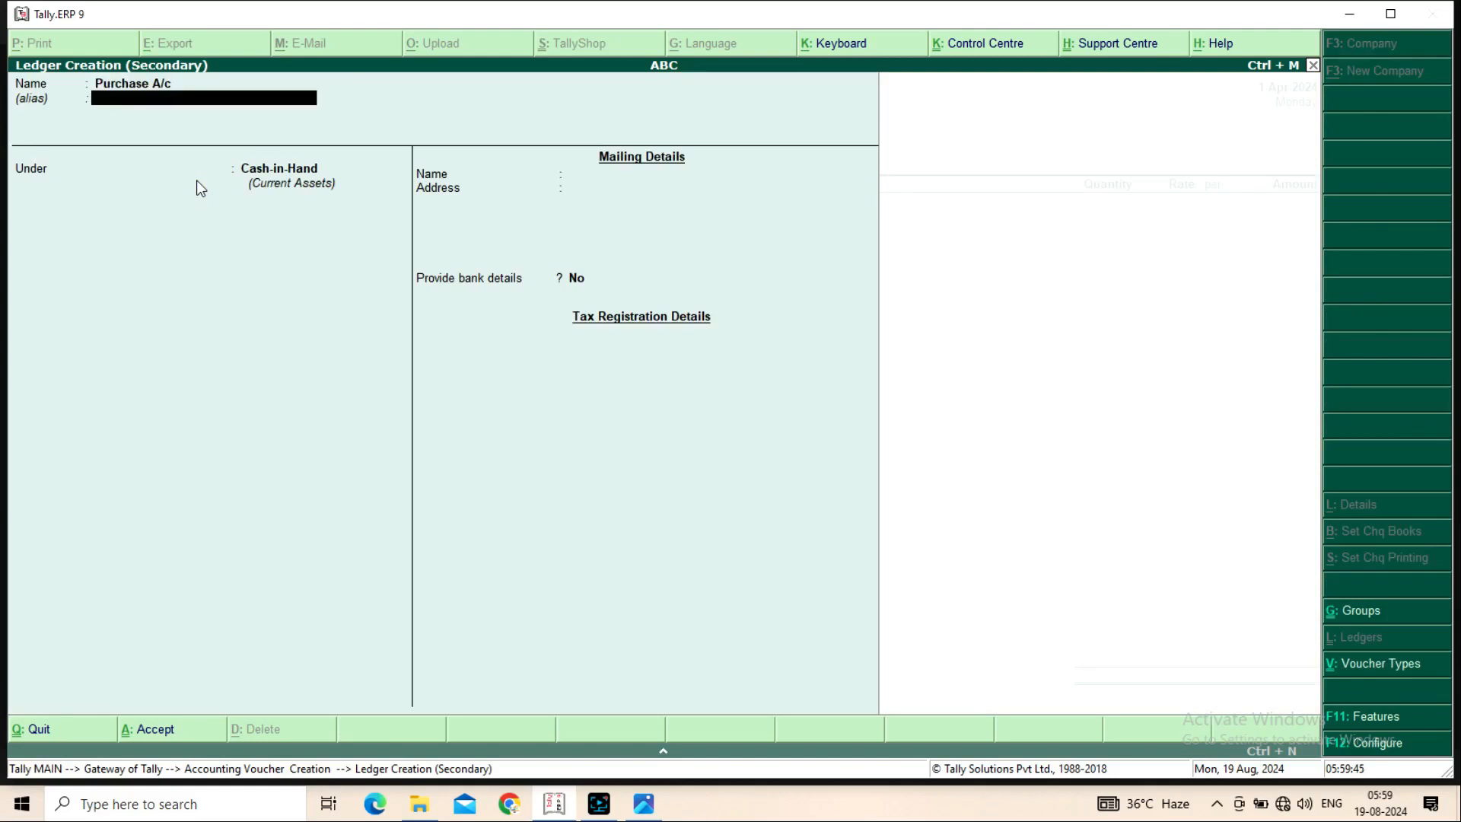
key(Return)
text(Pu)
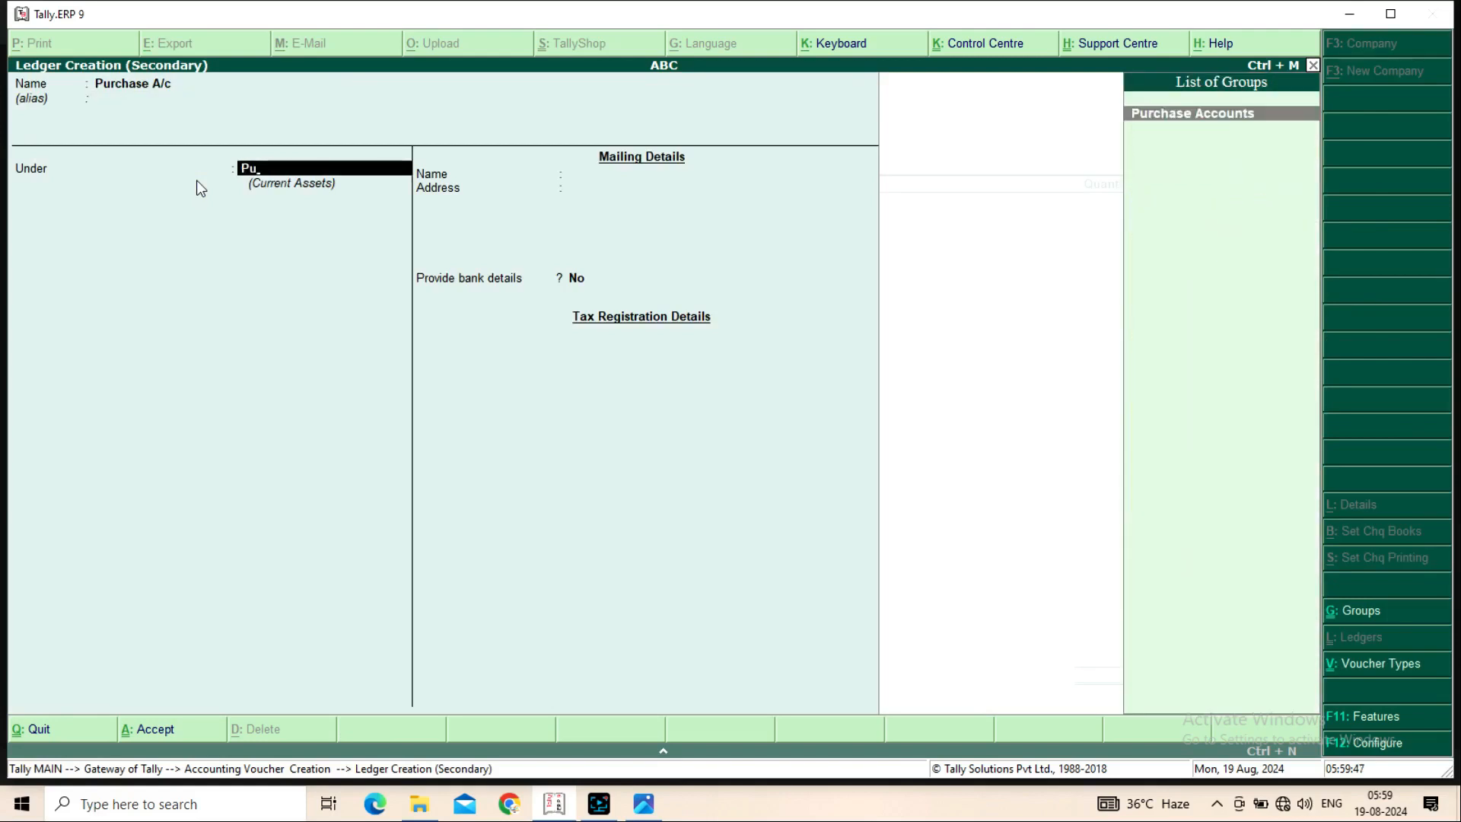
key(Return)
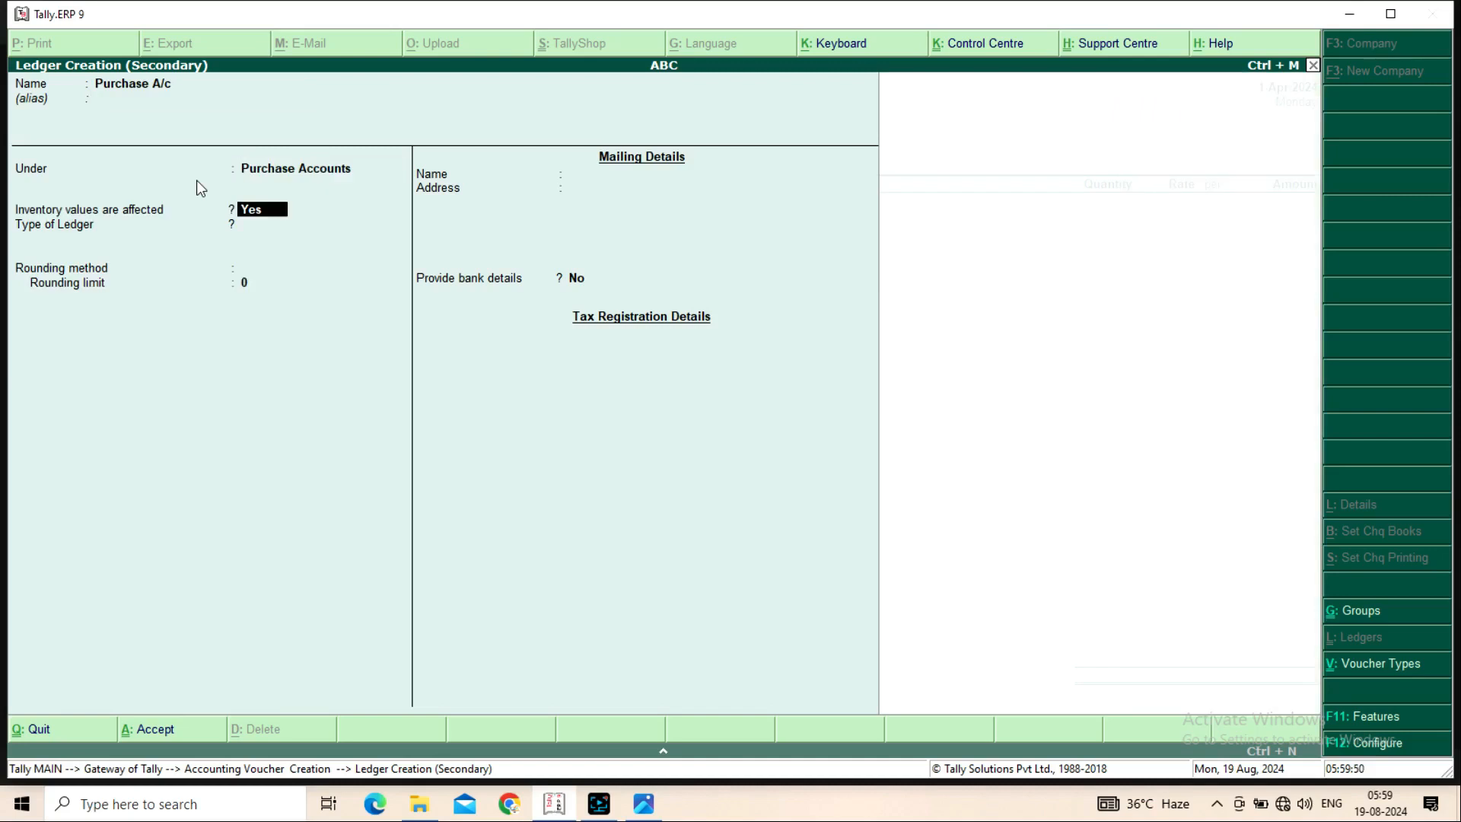
key(Return)
key(Return)
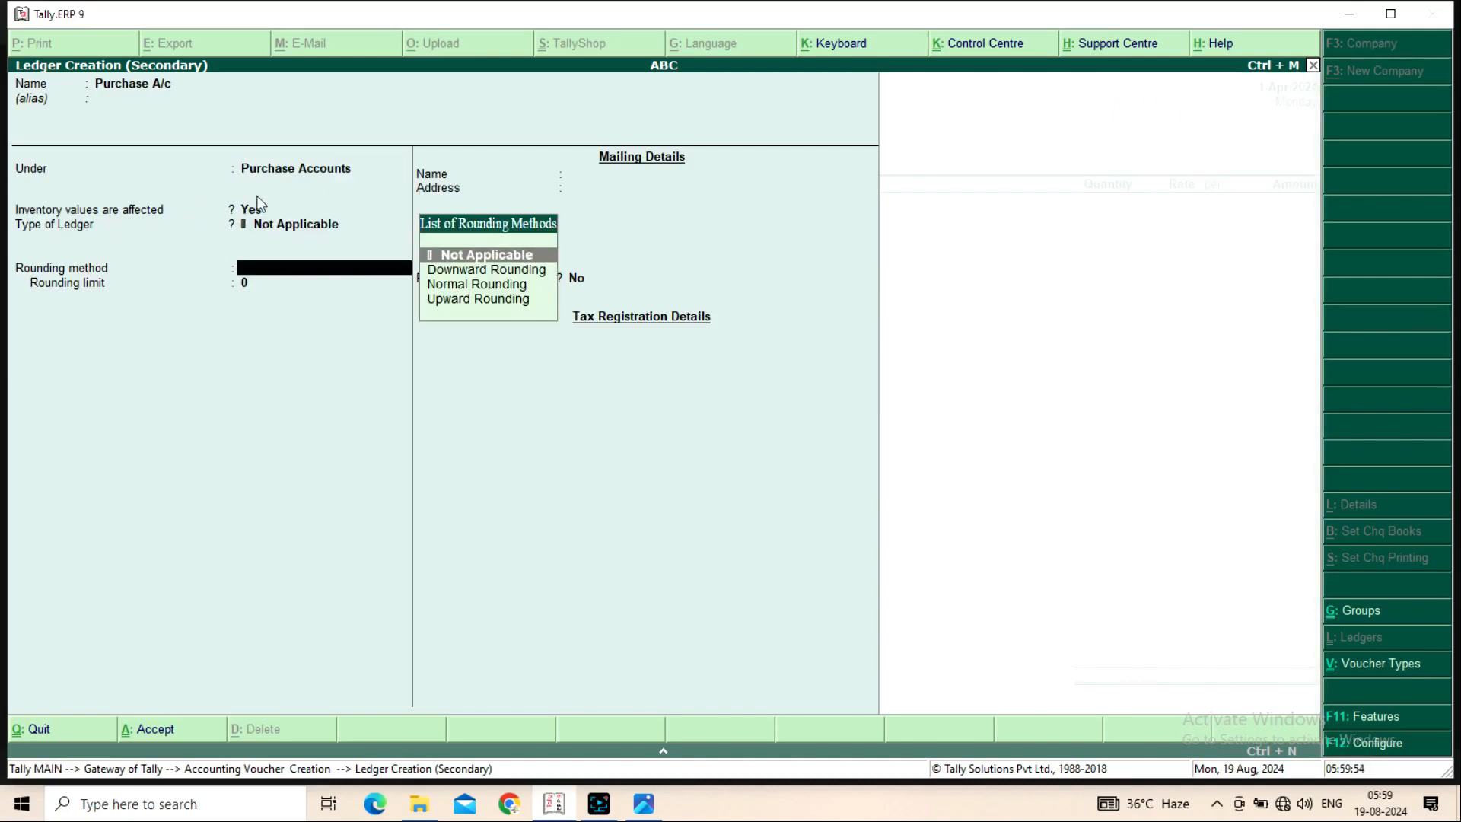
key(Return)
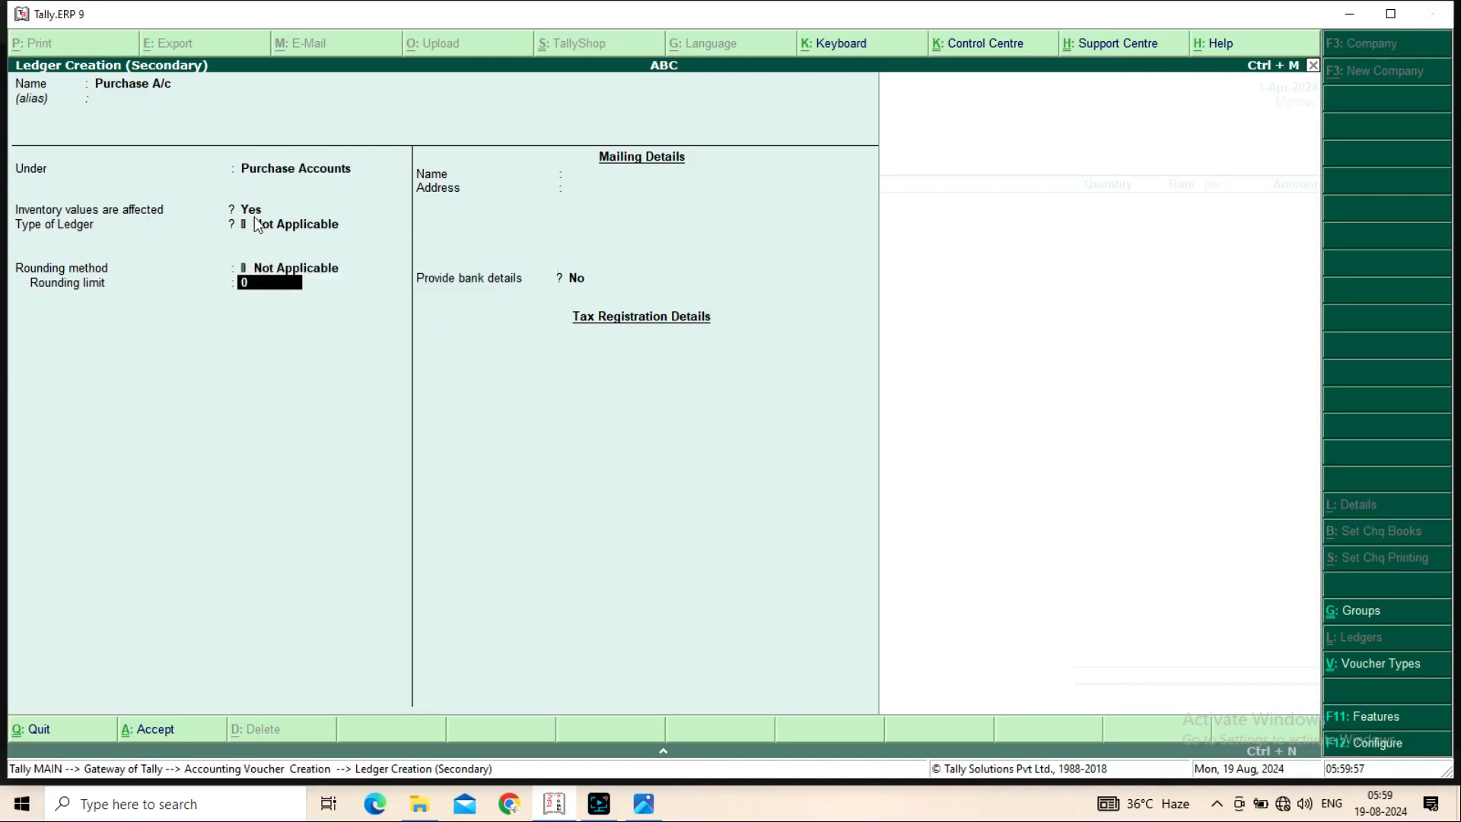
key(Return)
key(Return)
key(Return)
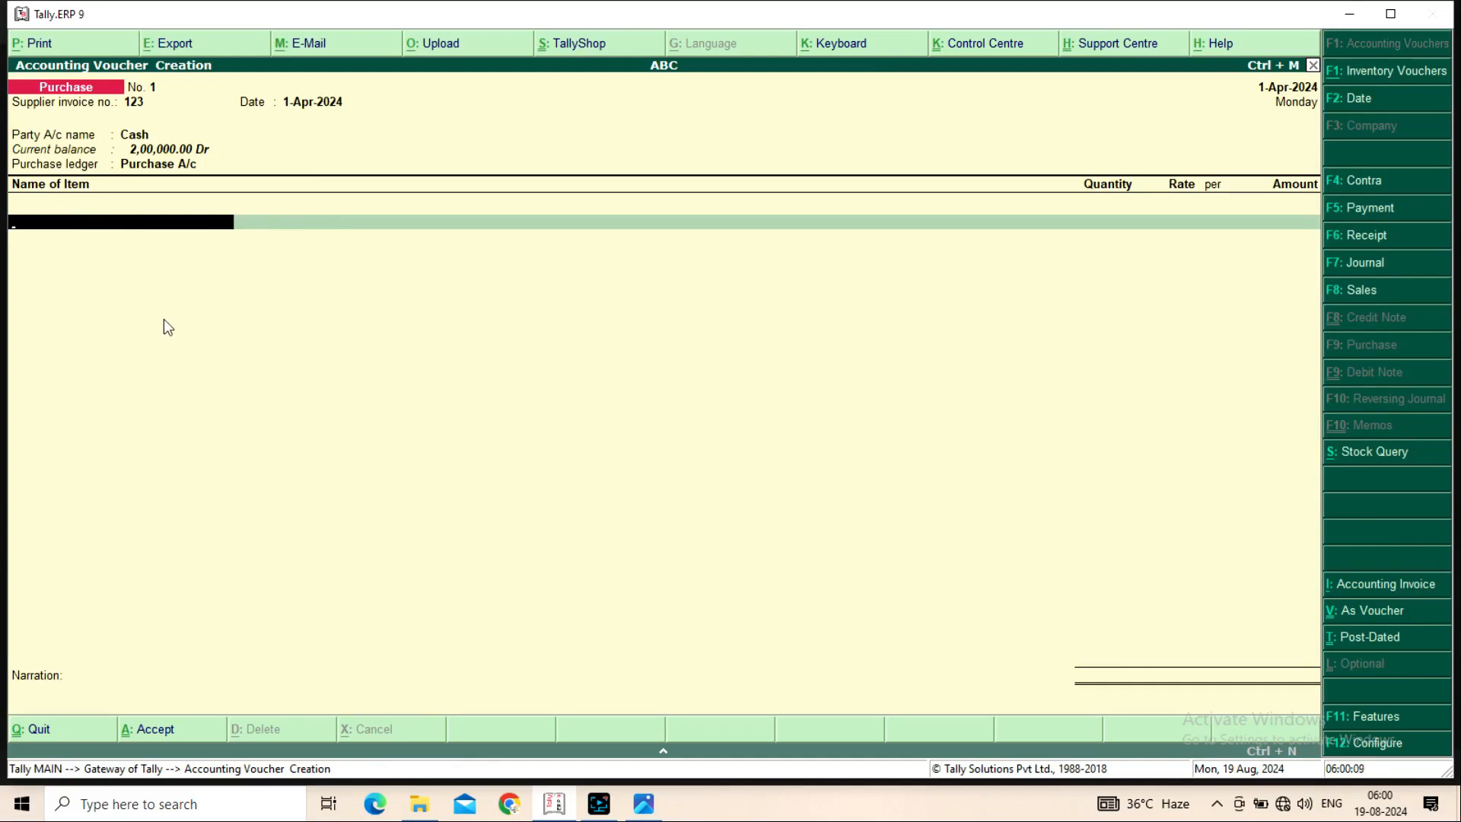
Add Rice, 5-50-500 Ktl at 6,000.00 per Ktl, totalling 33,030.00
key(space)
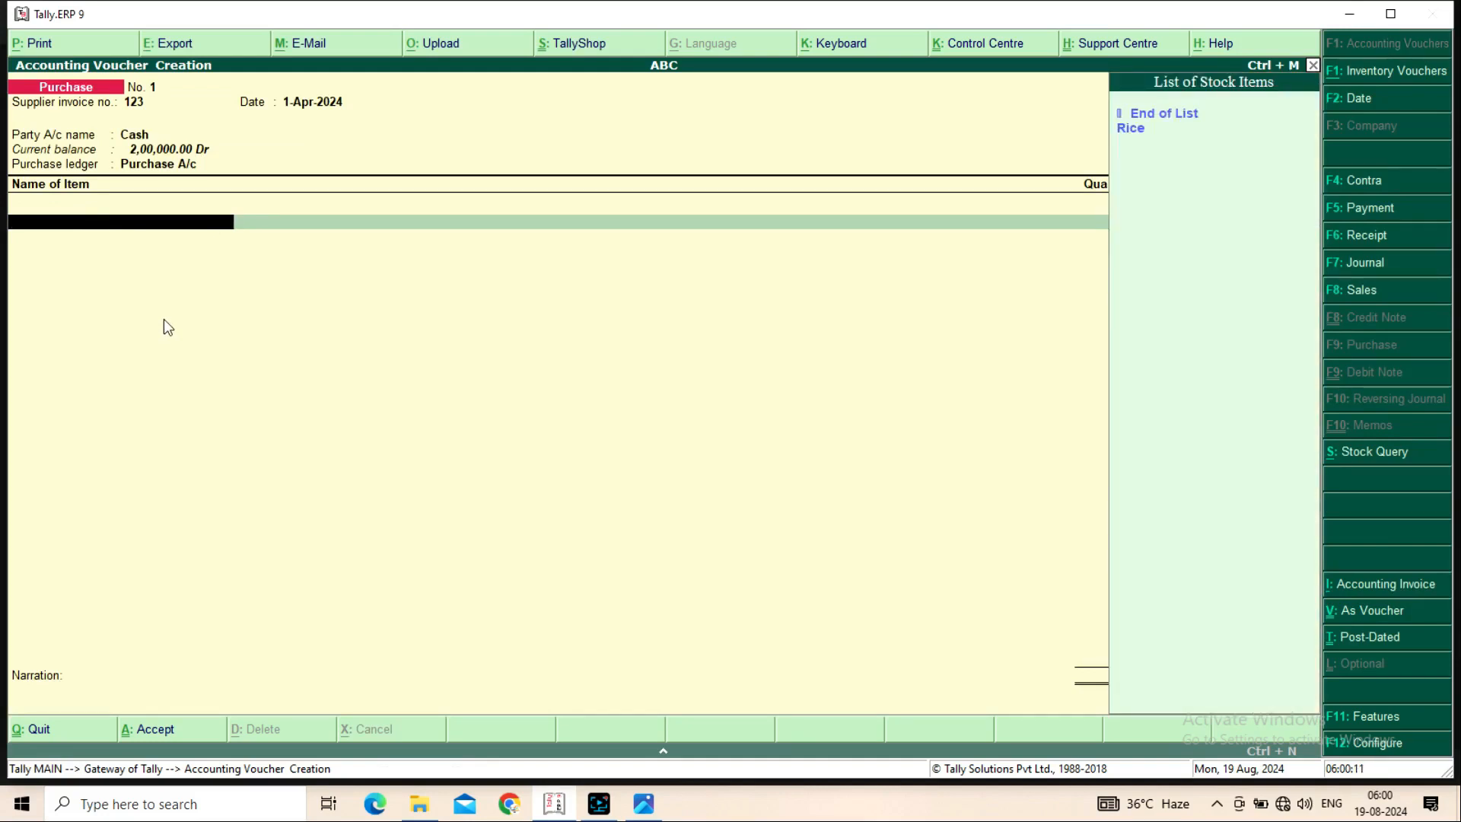
key(Down)
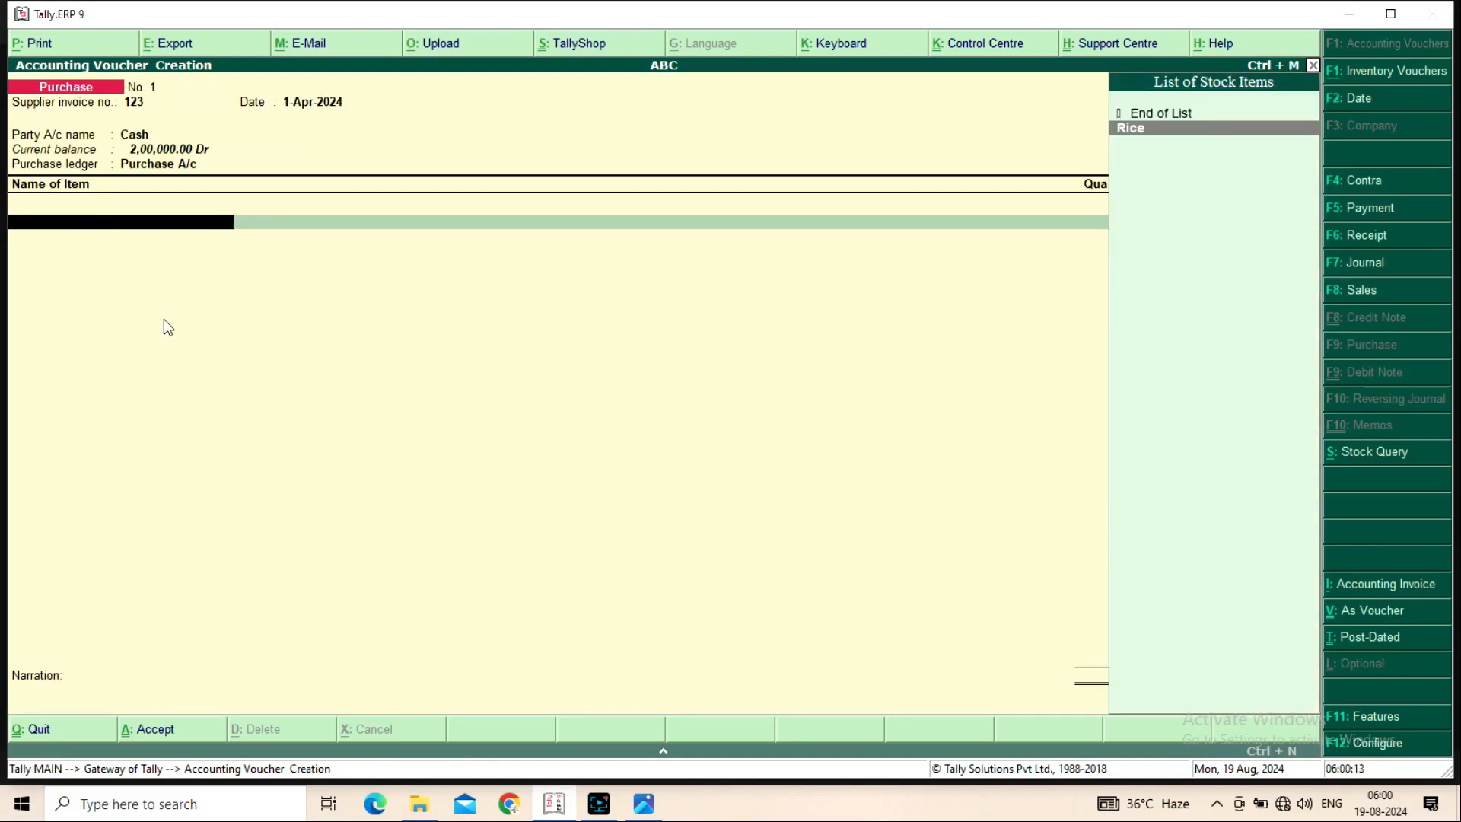
key(Return)
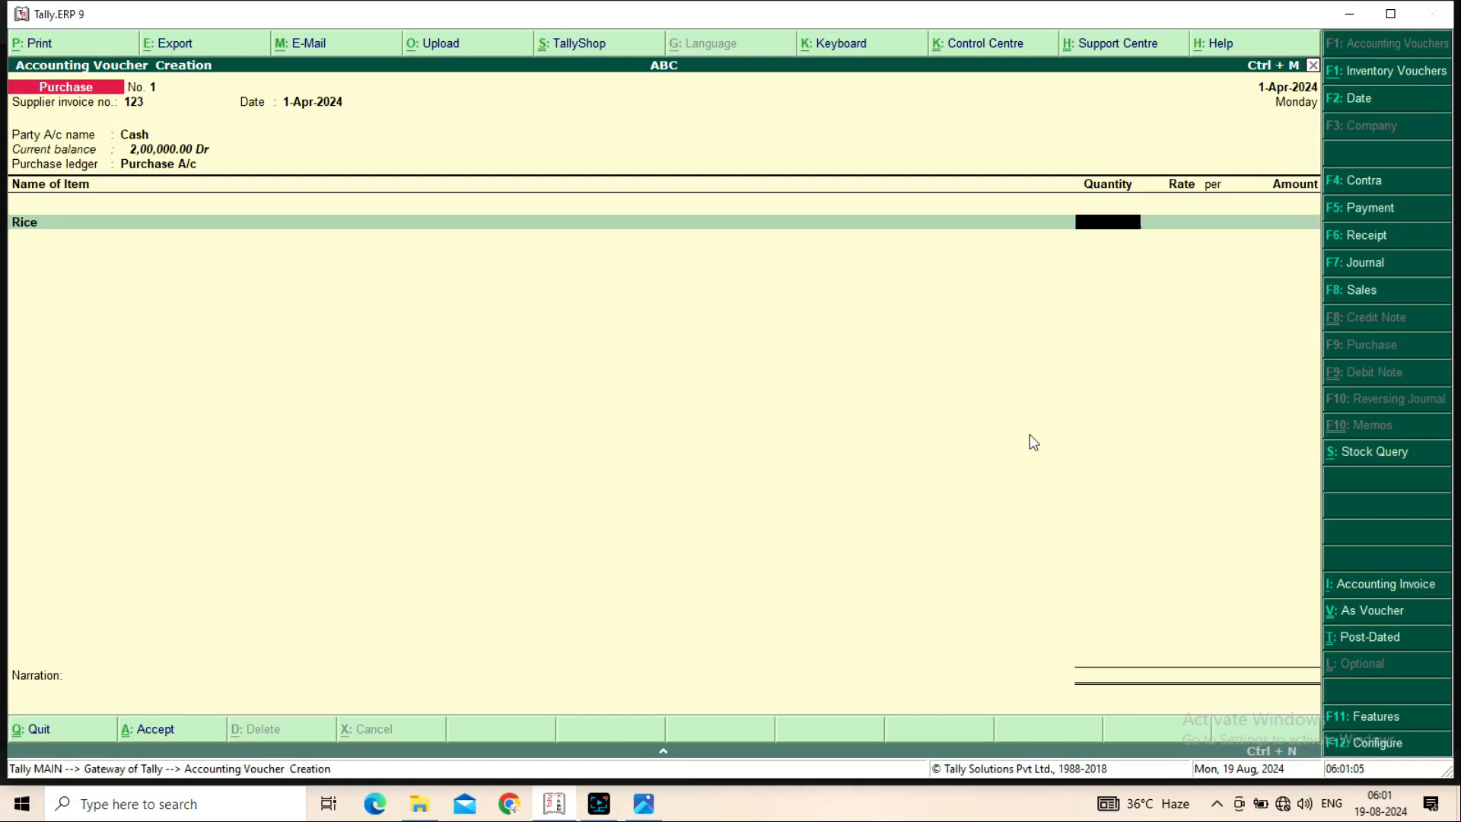
text(5-50-500)
key(Return)
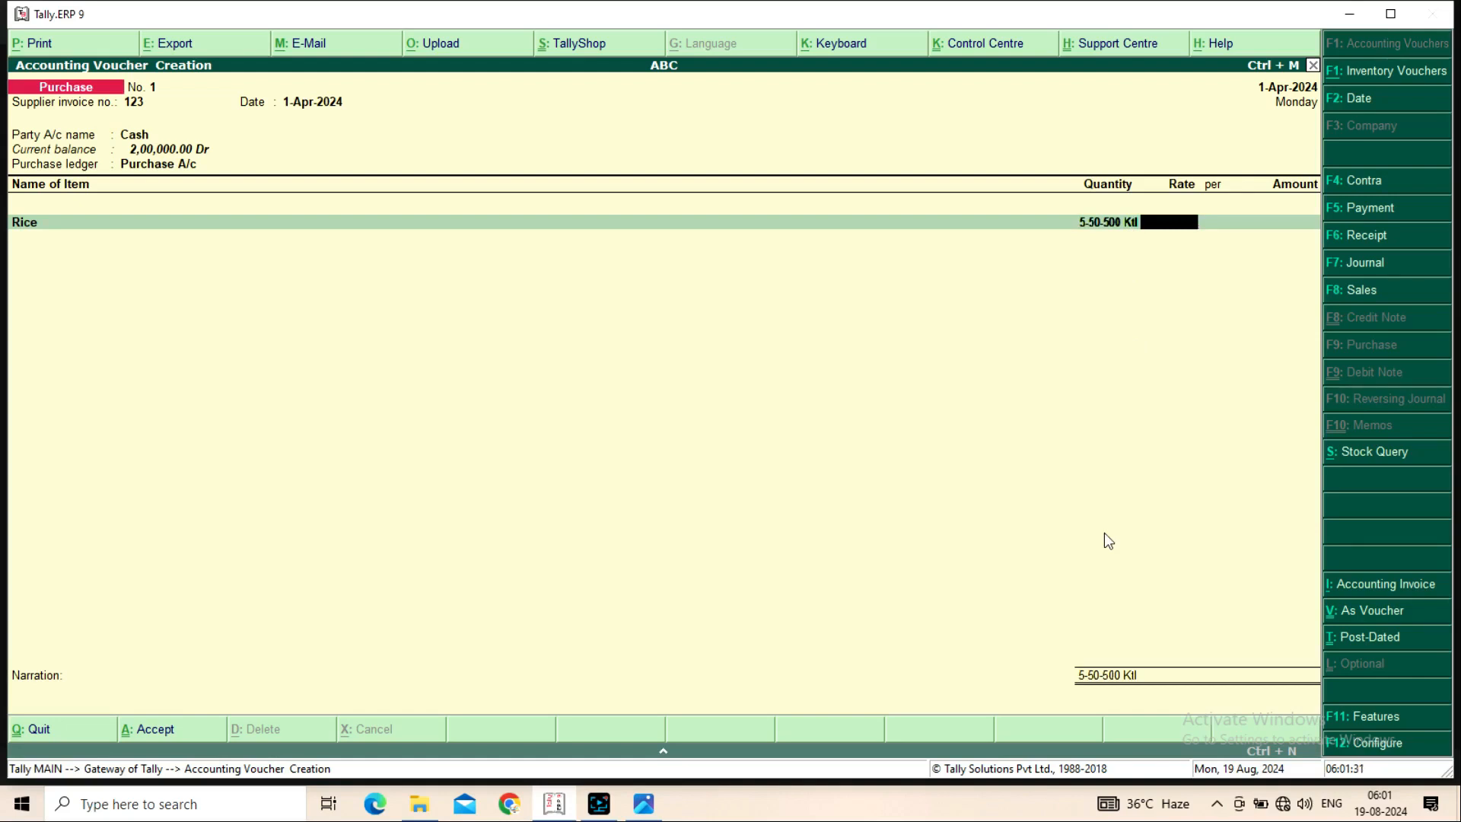
text(6000)
key(Return)
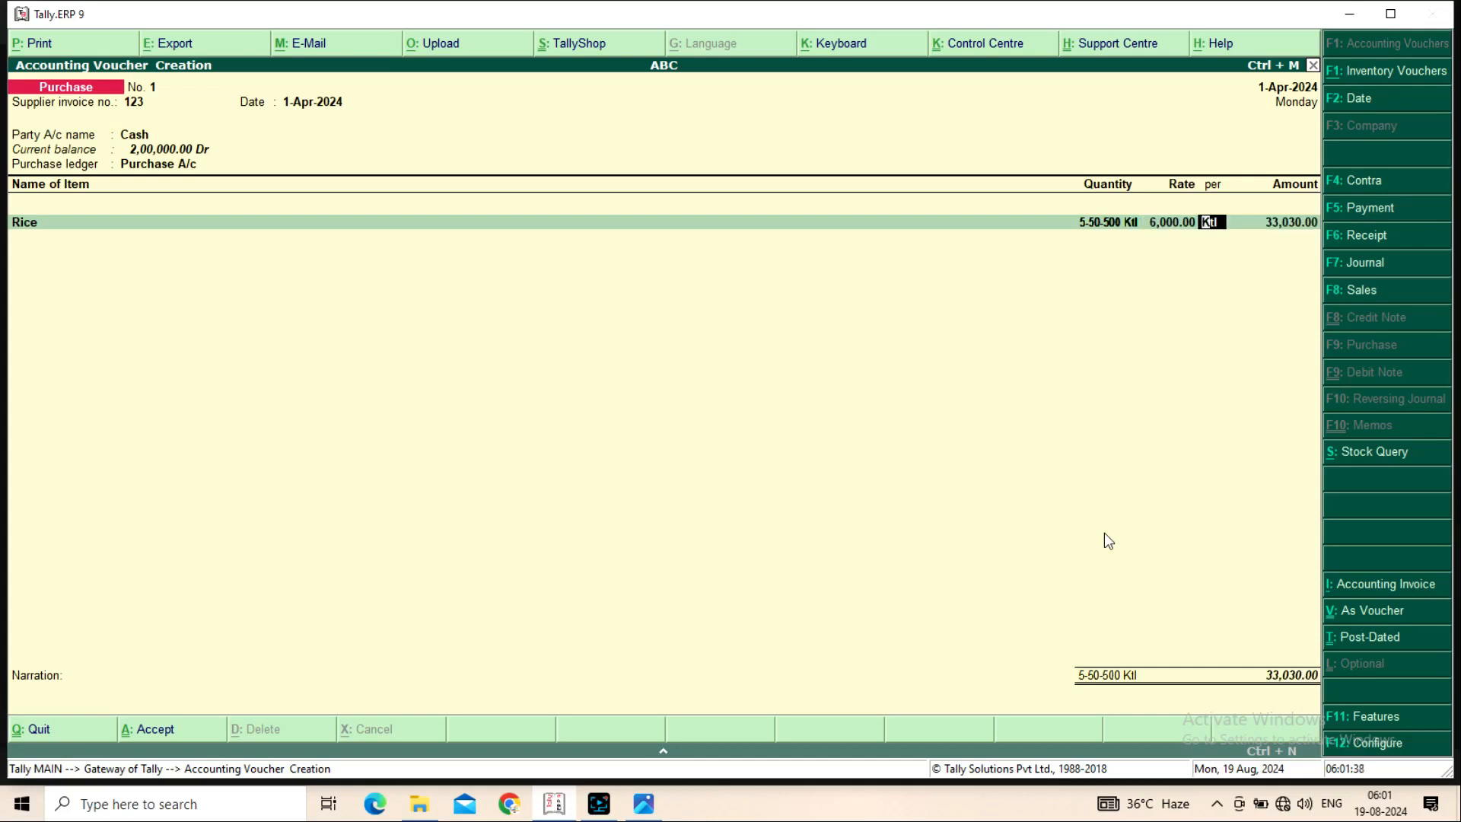
key(Return)
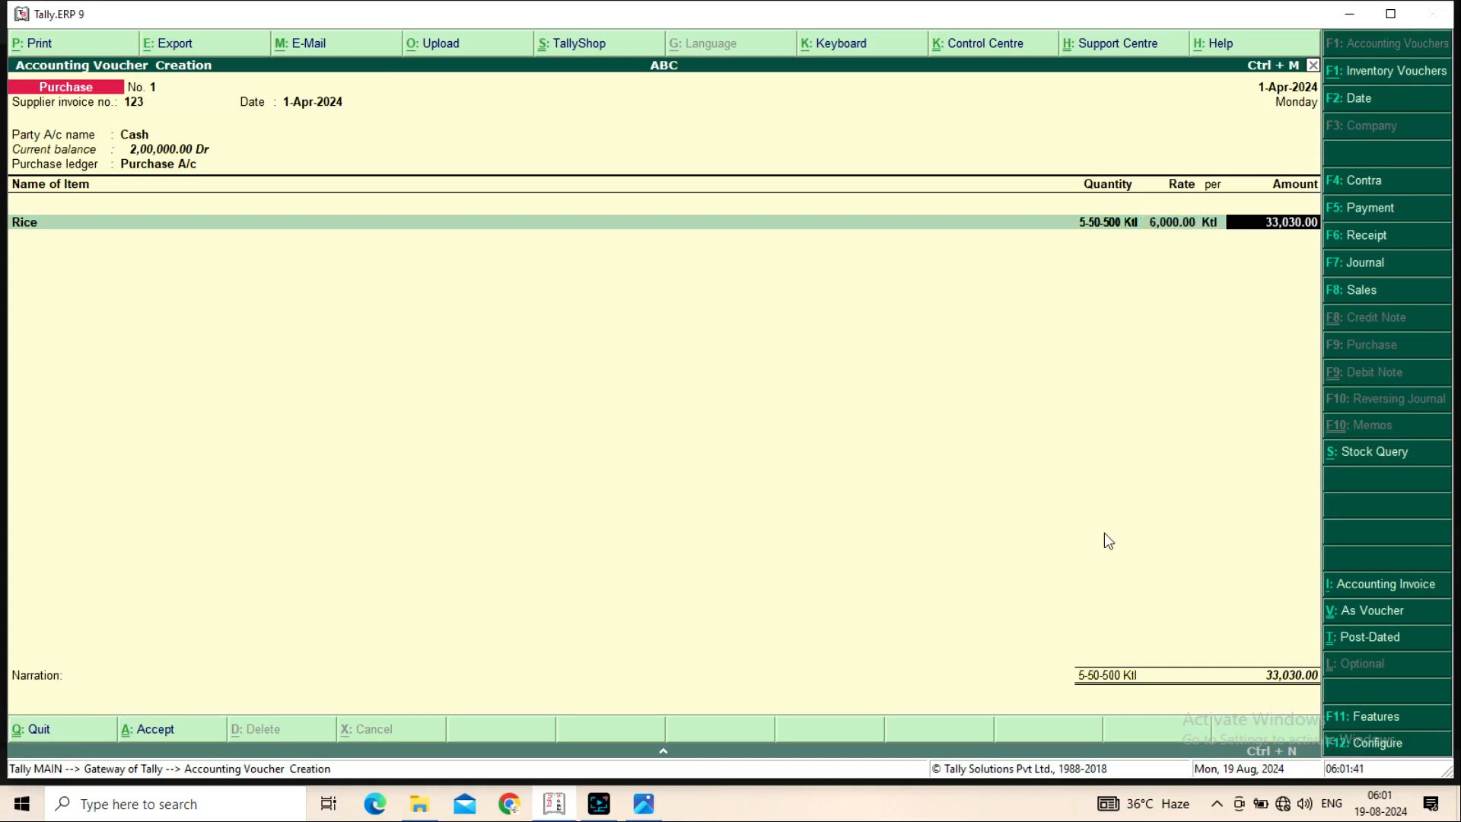
key(Return)
key(Return)
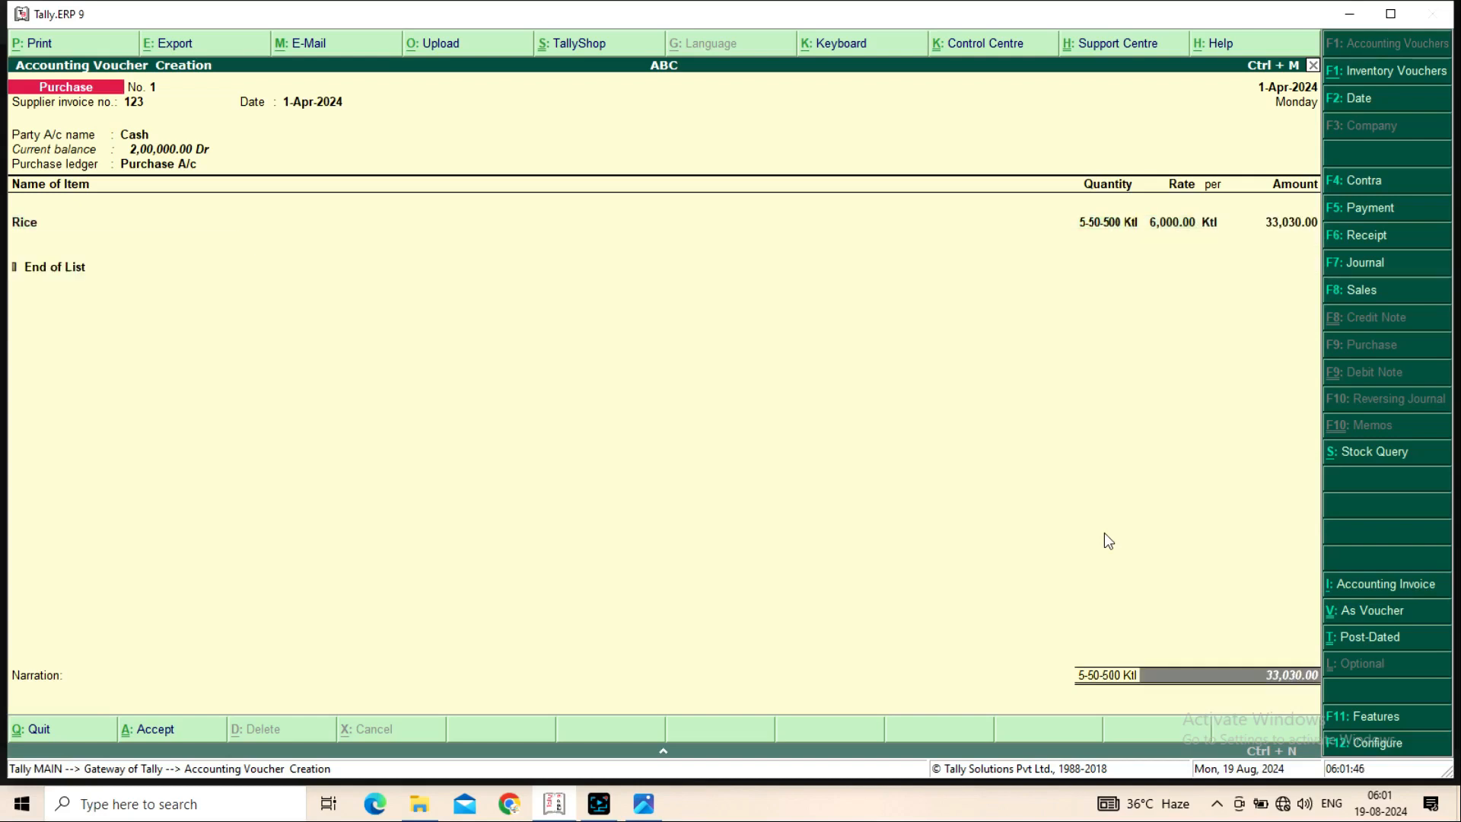
key(Return)
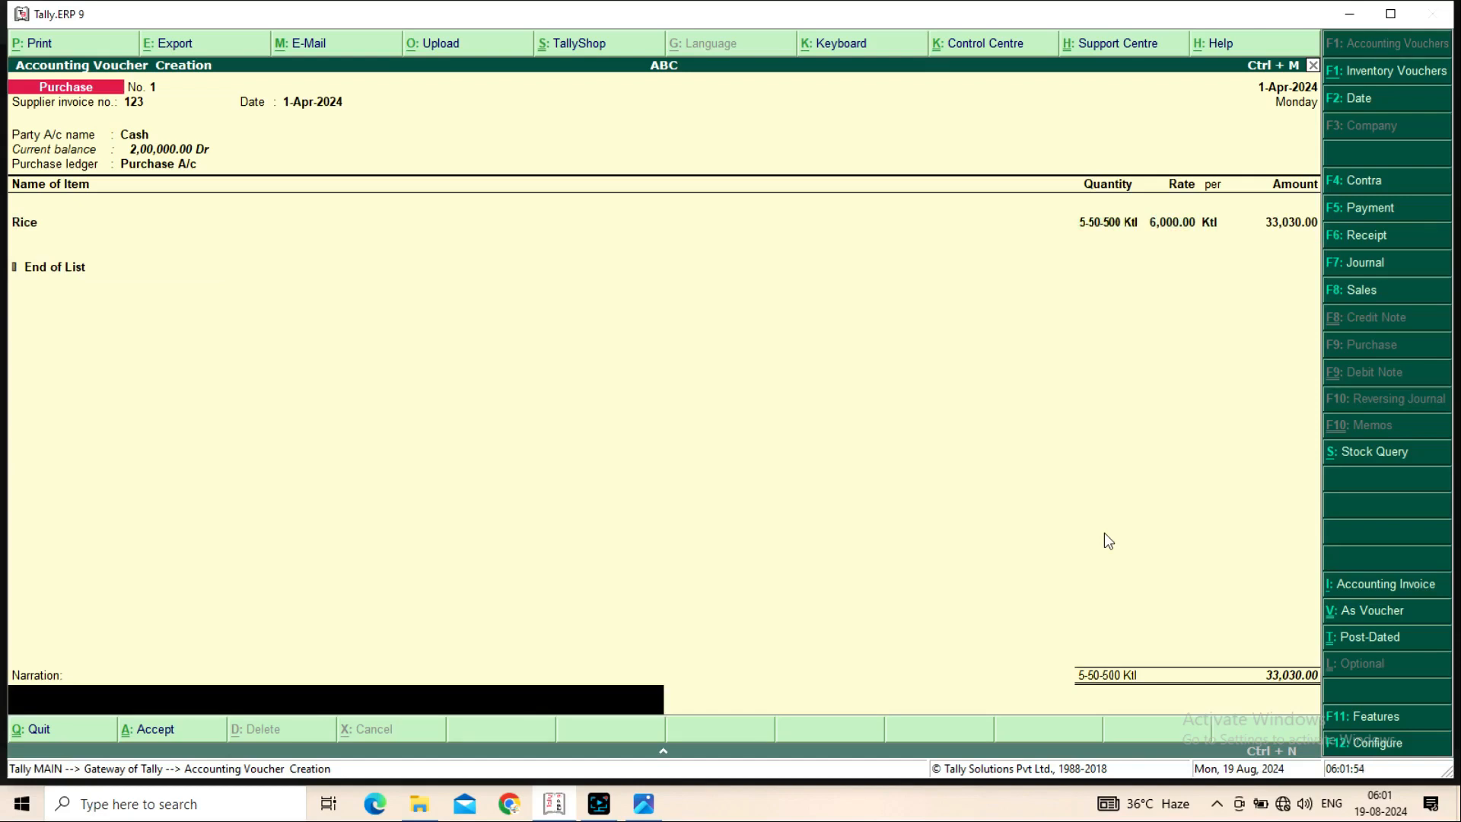
Add the narration 'Being Goods purchased' and save the purchase voucher
text(Being Goods ppurchased)
key(Return)
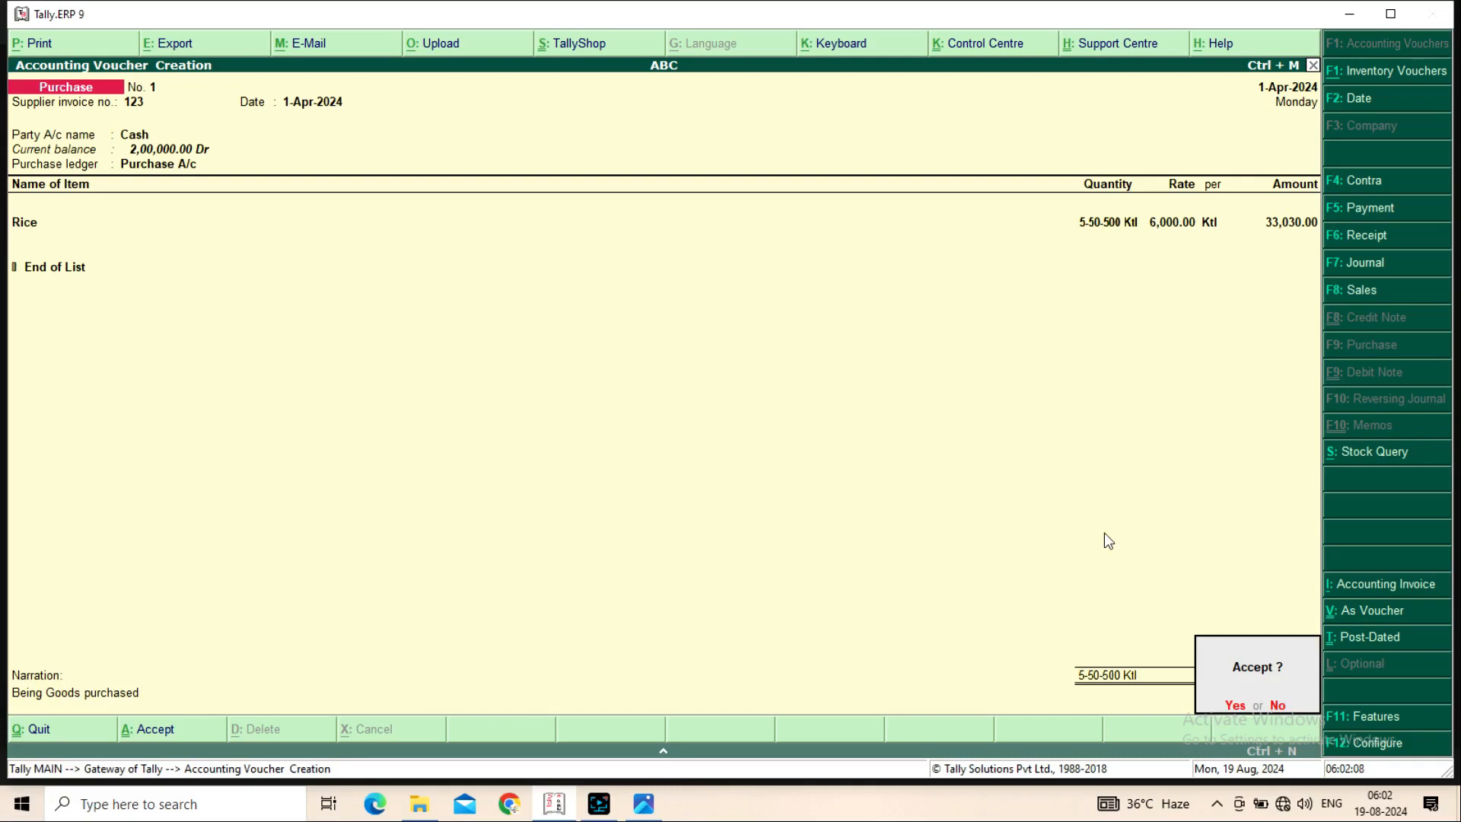
key(Return)
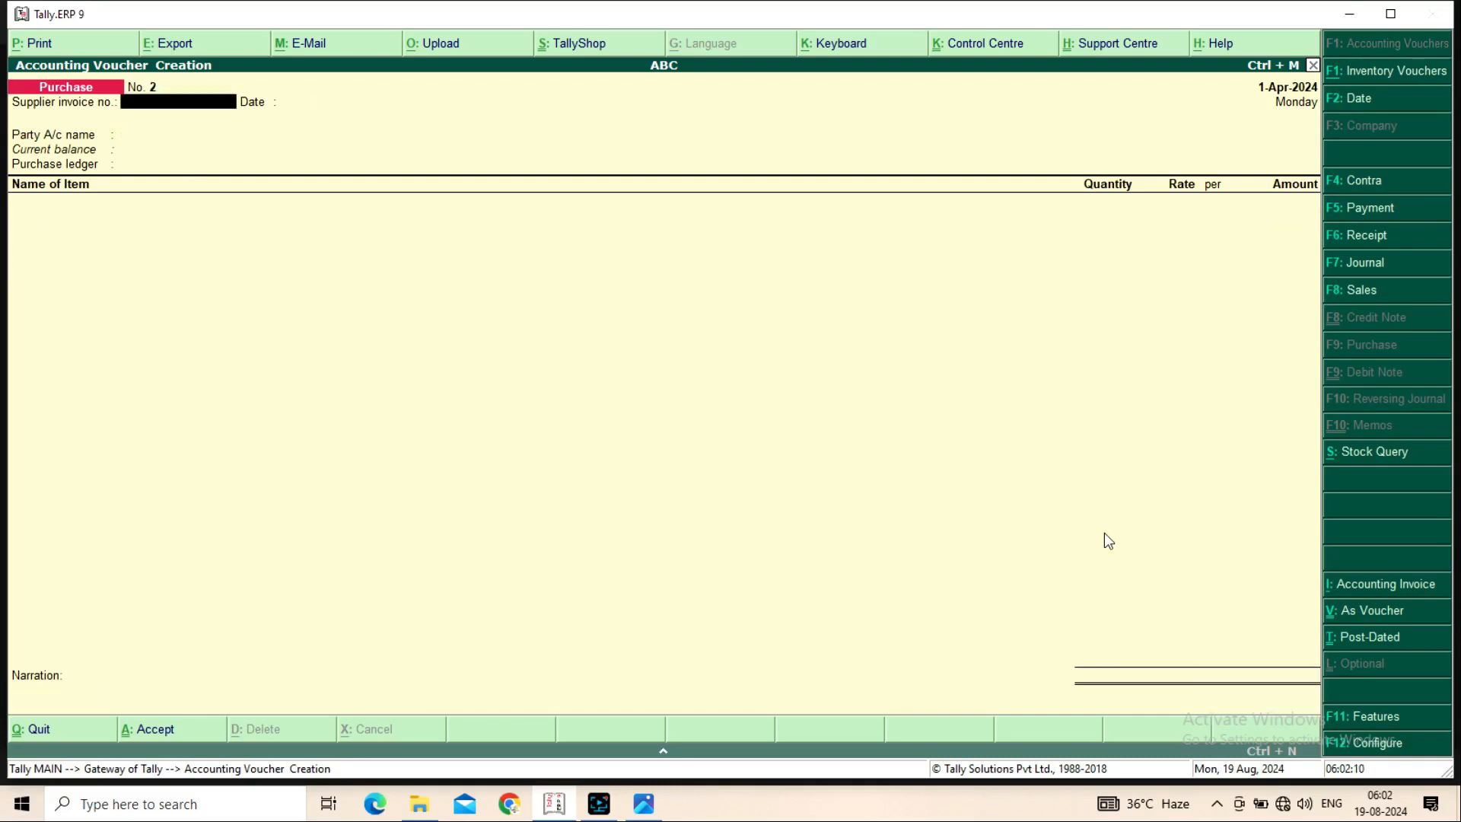
Review the detailed Stock Summary showing Rice under Ration worth 33,030.00
key(Escape)
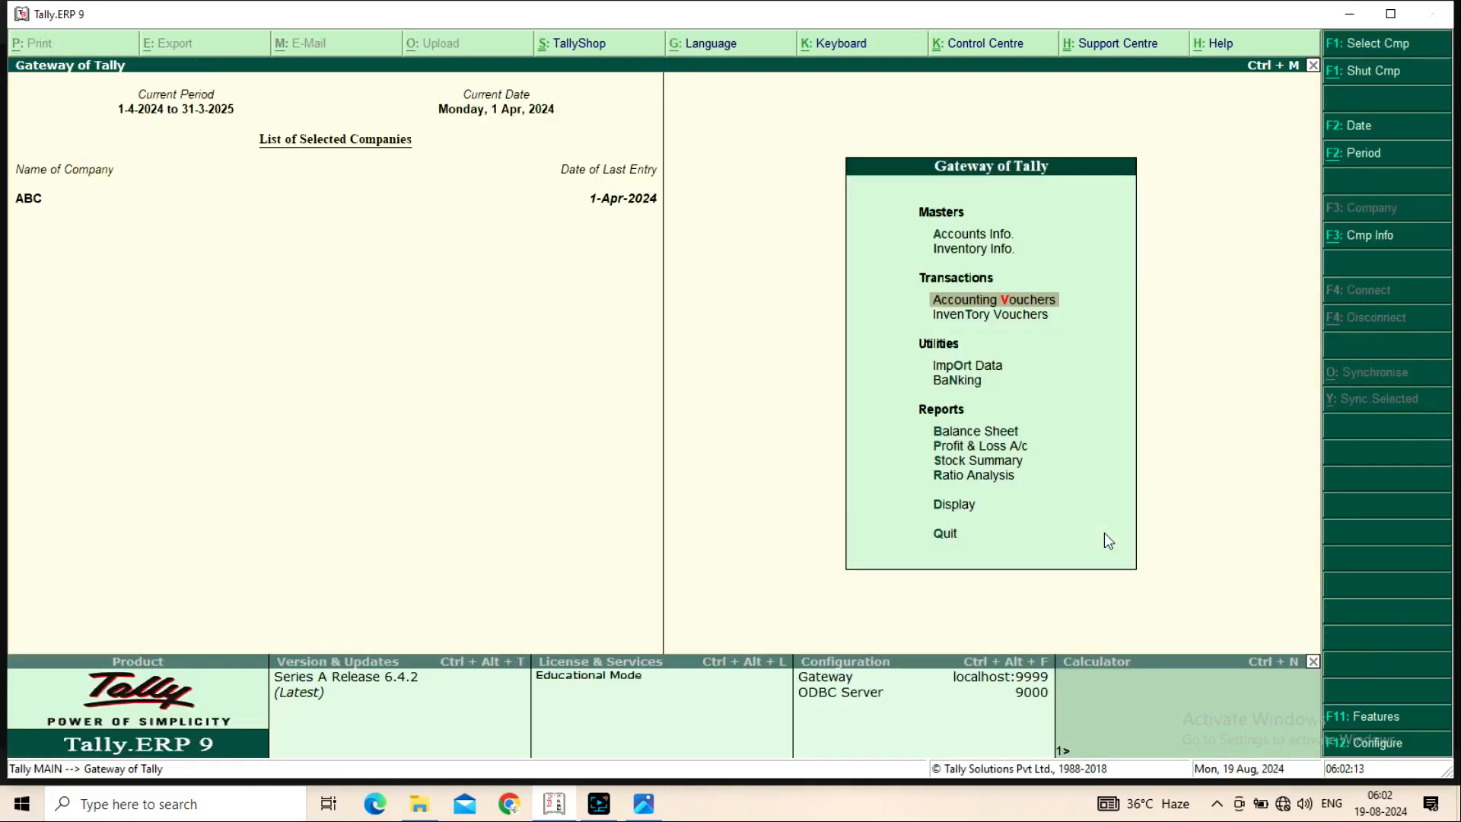
key(Down)
key(Down)
key(Down)
key(Down)
key(Down)
key(Down)
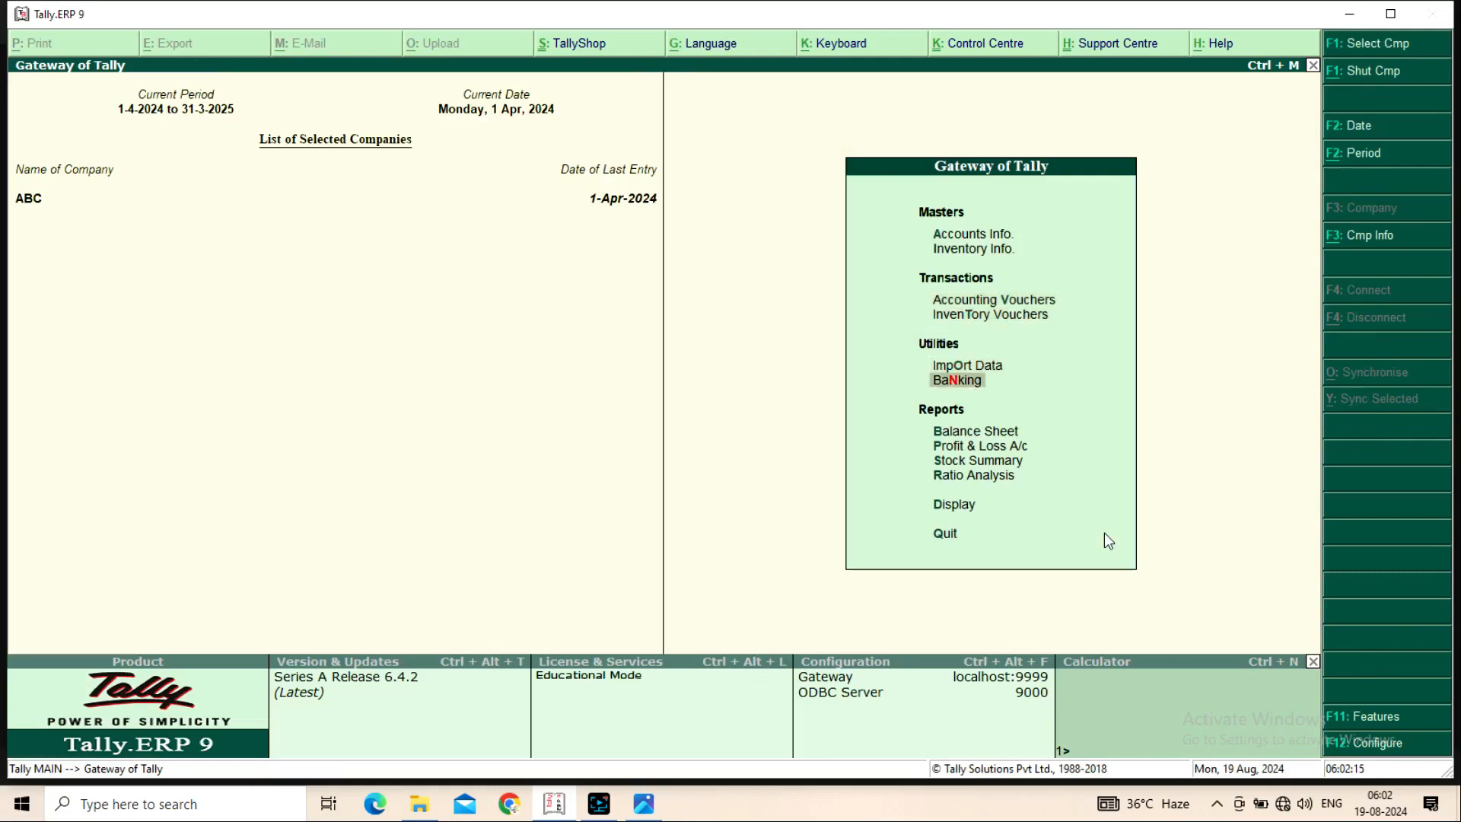
key(Return)
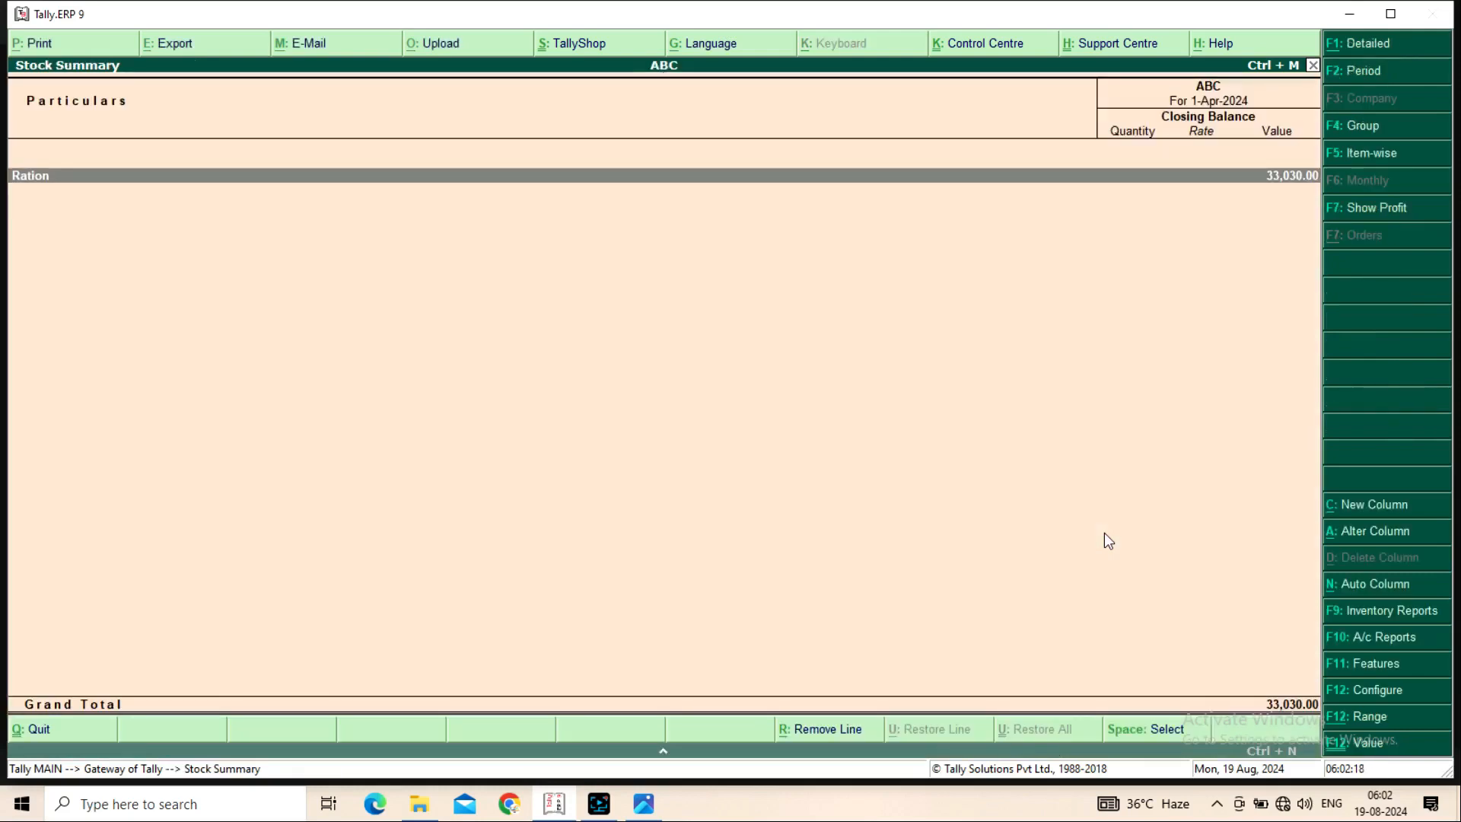
key(alt+F1)
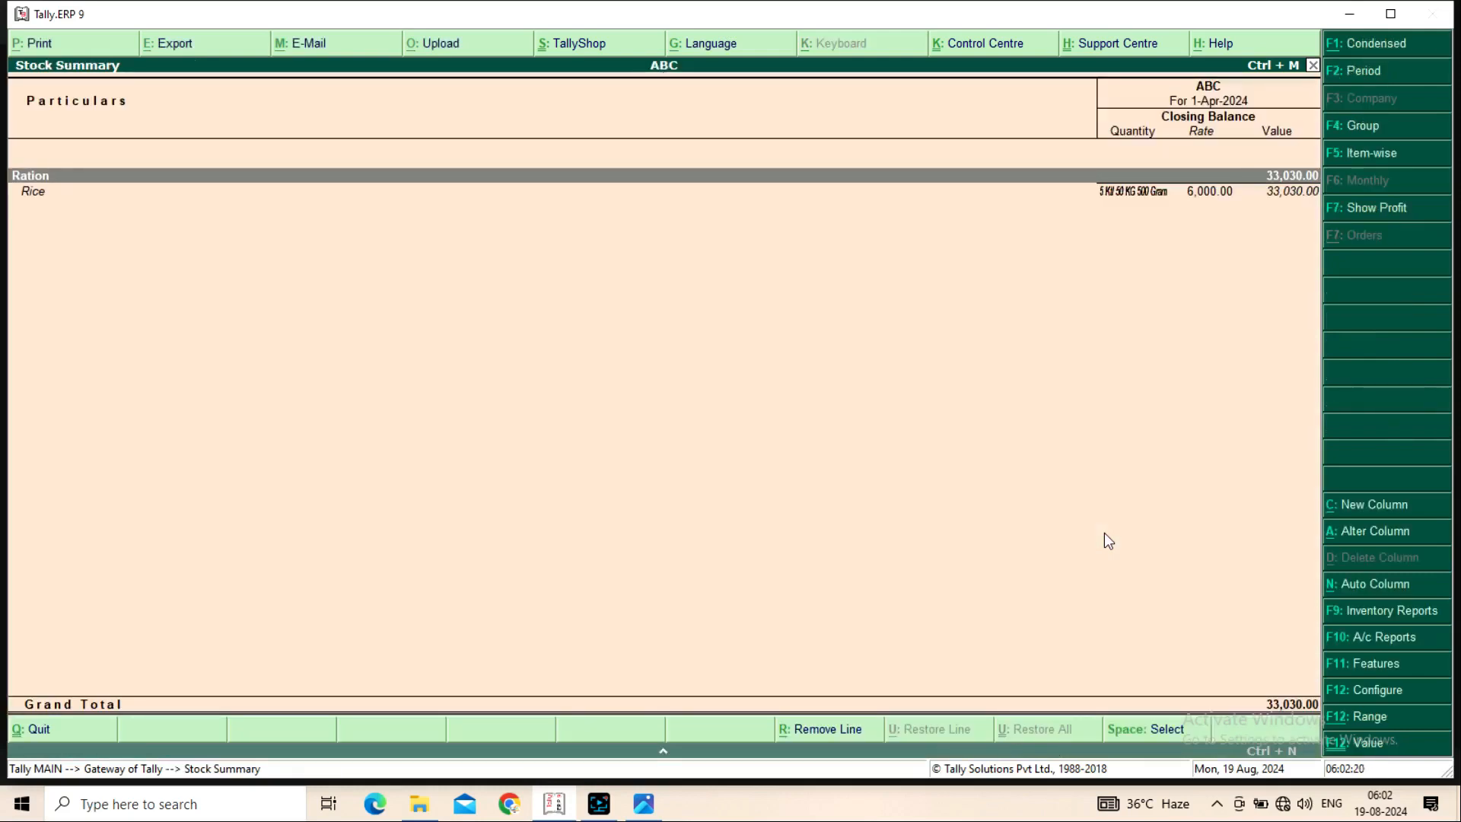
key(Down)
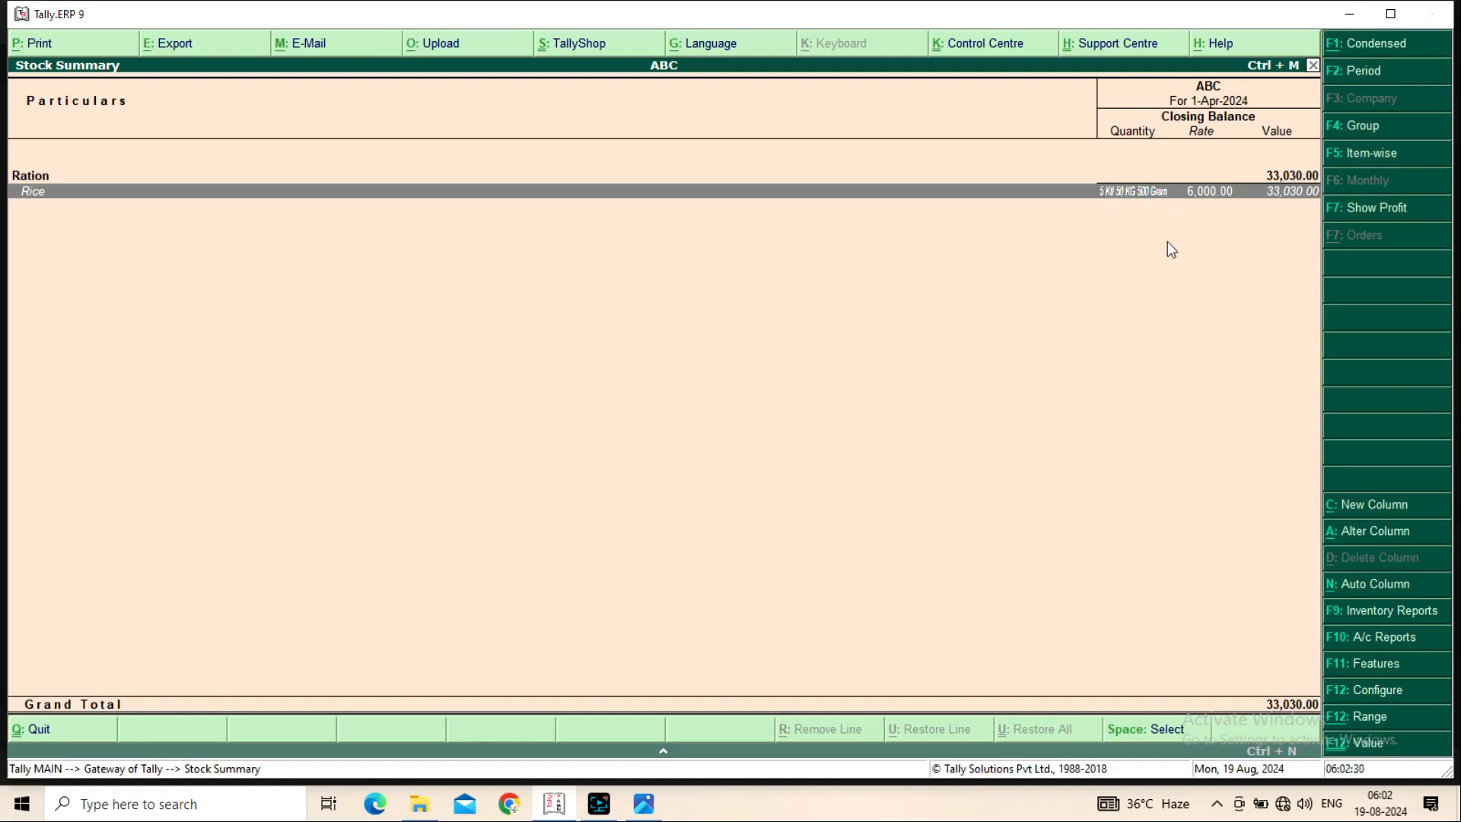
key(Escape)
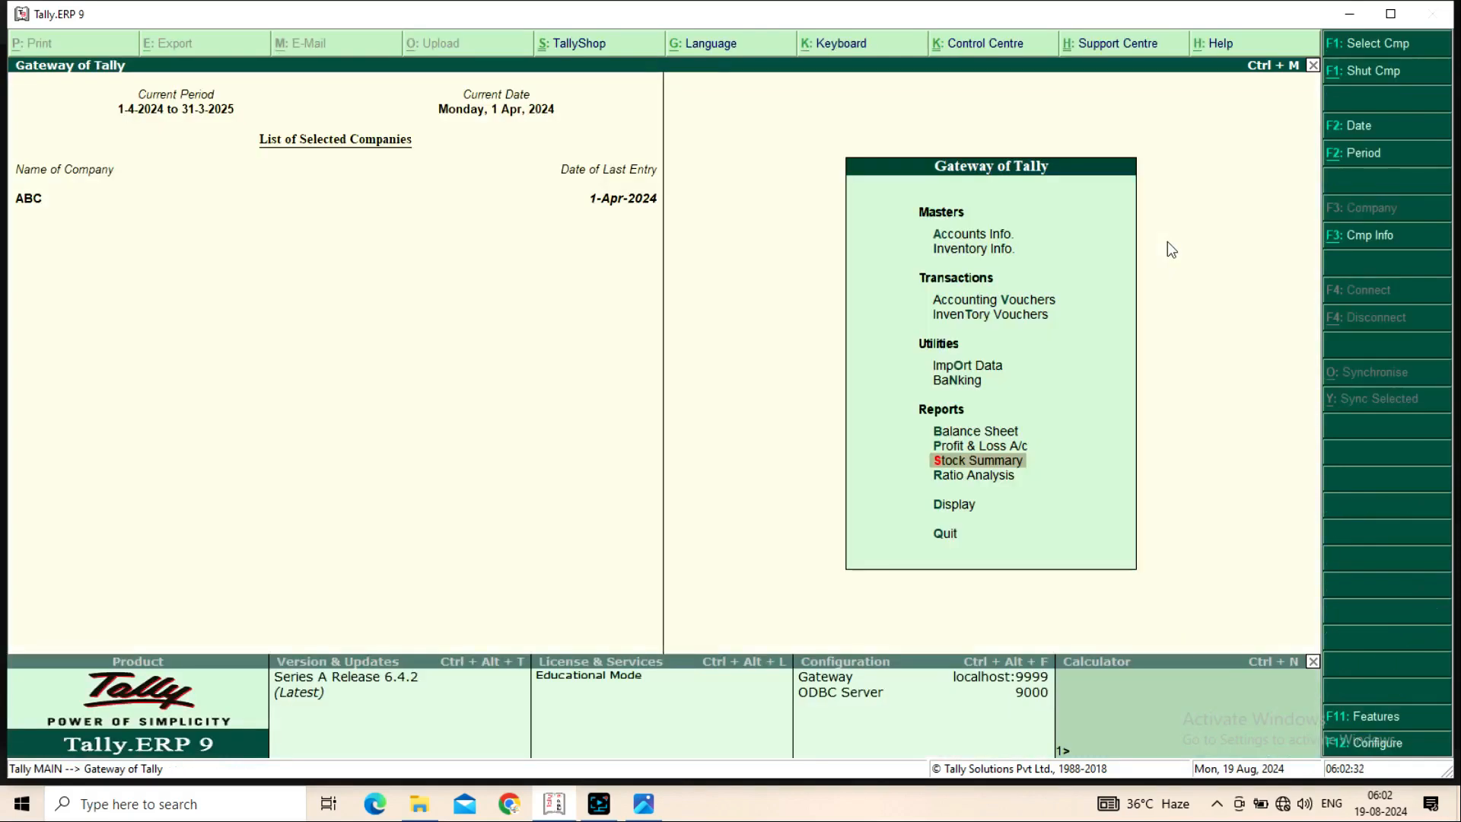
Open Accounting Vouchers and switch to a blank Sales voucher No. 1 dated 1-Apr-2024
key(Up)
key(Up)
key(Up)
key(Up)
key(Up)
key(Up)
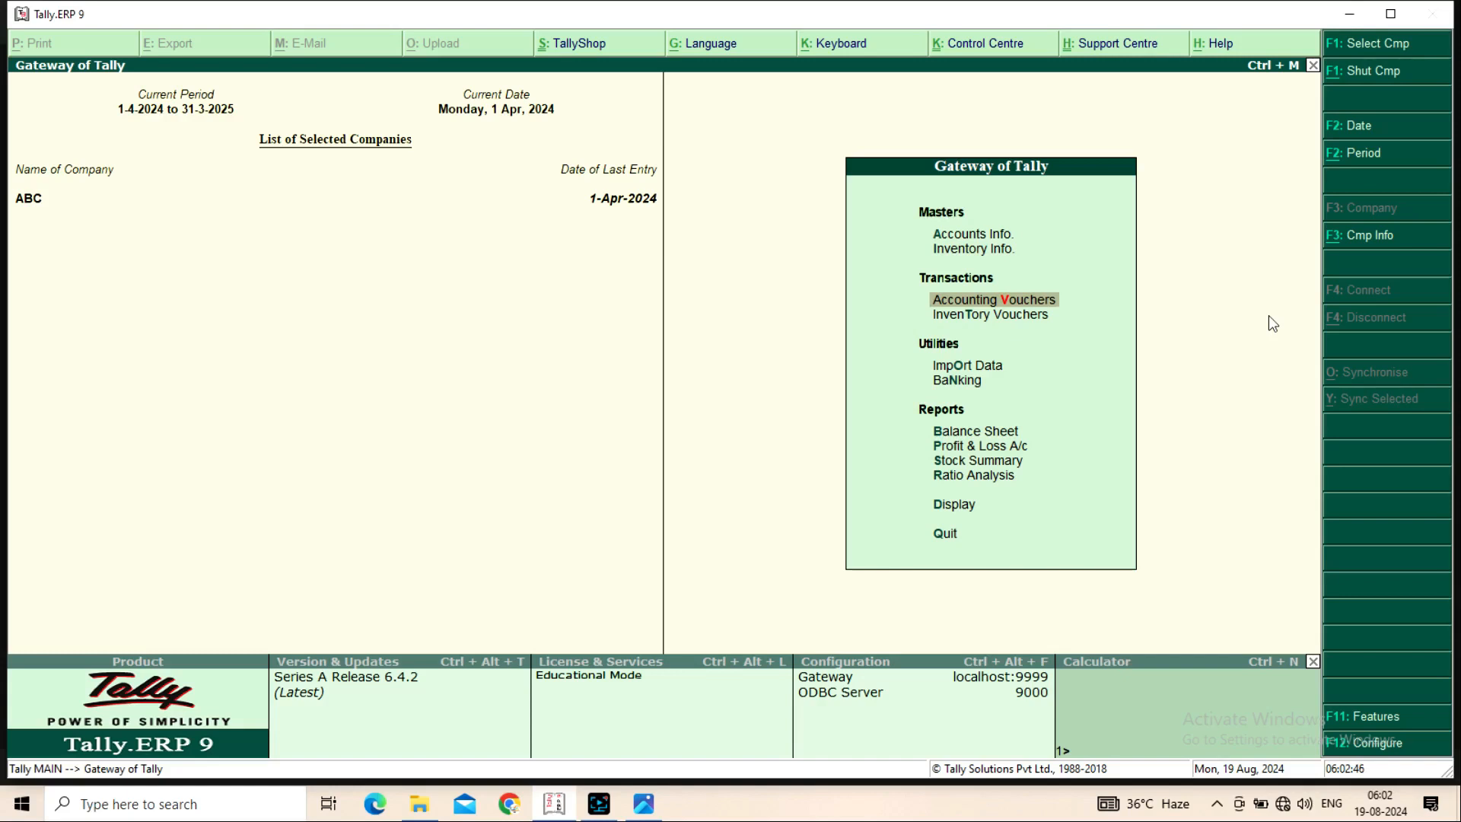
key(Return)
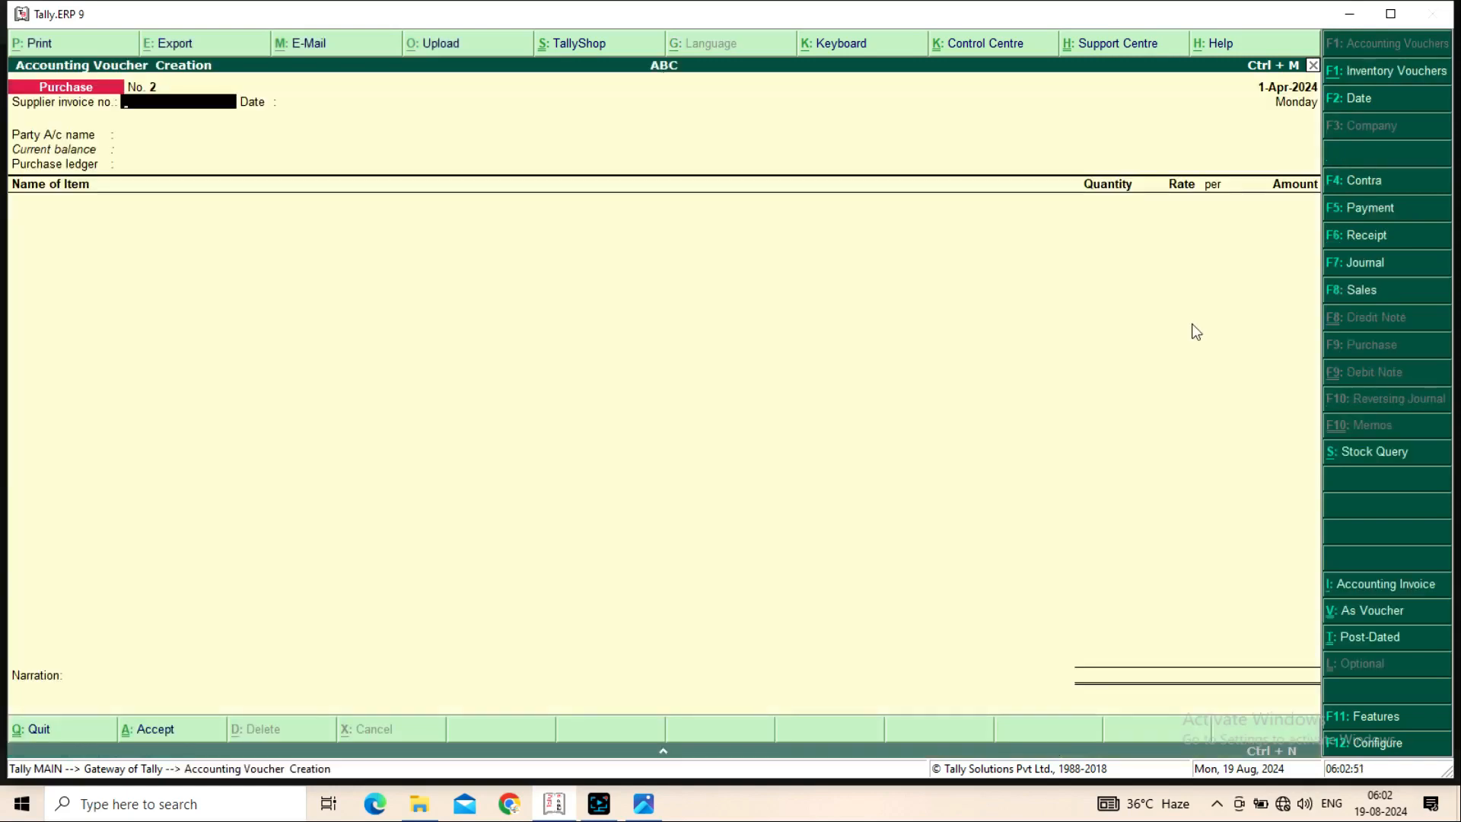
click(1351, 295)
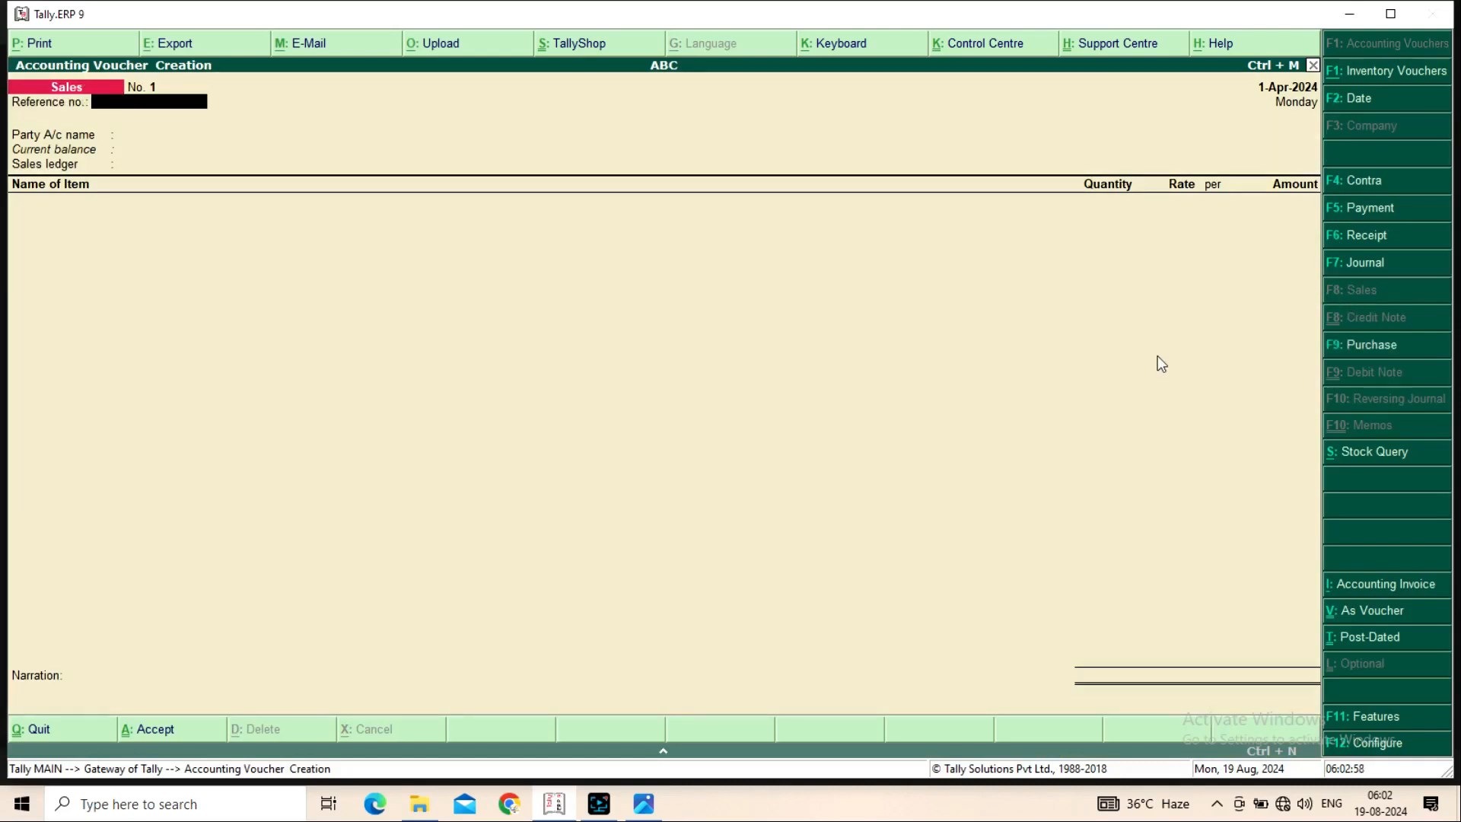
Enter reference no. 1234 on the Sales voucher and choose Cash as the party
text(1234)
key(Return)
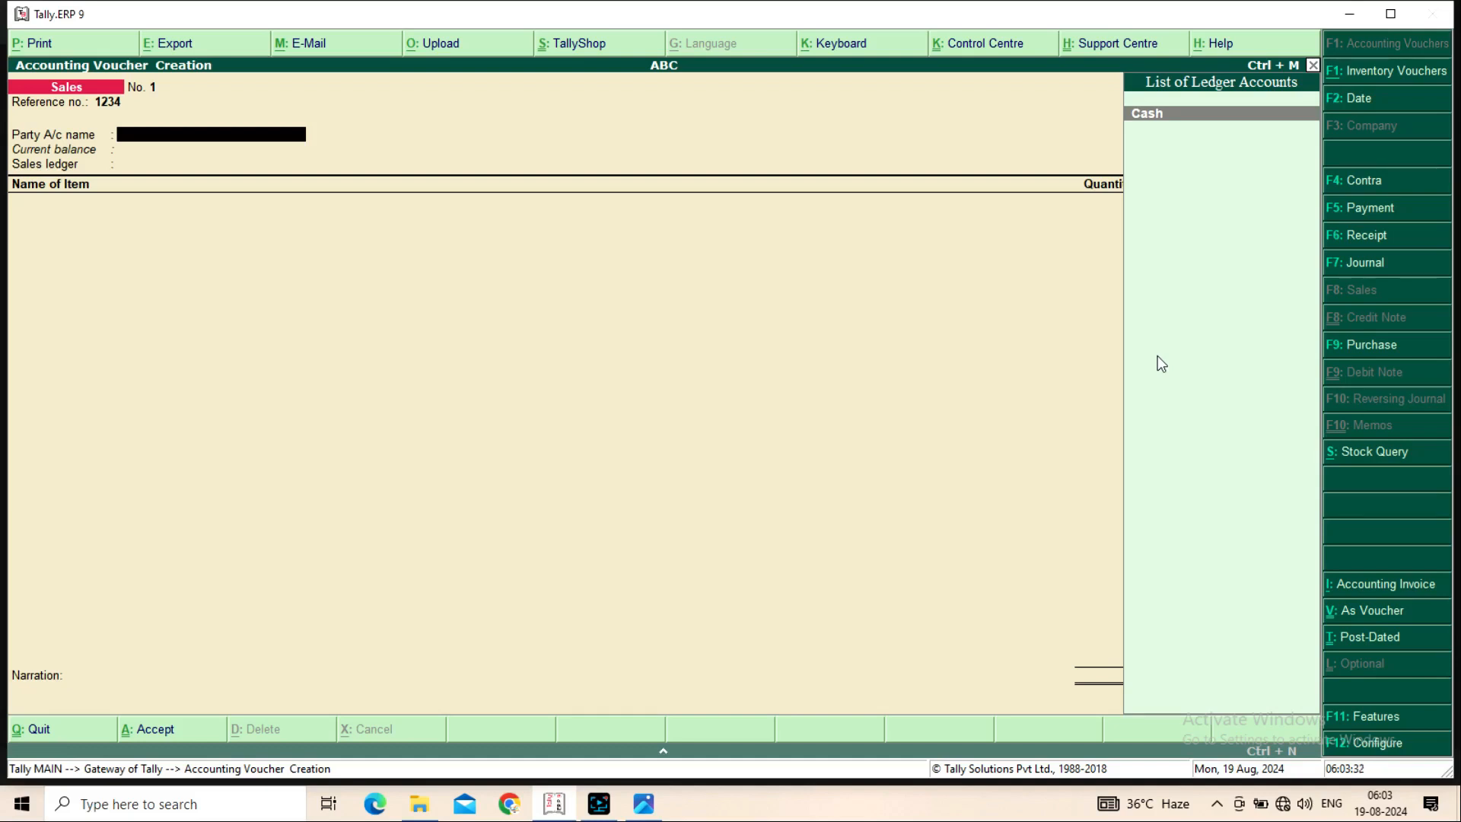
key(Return)
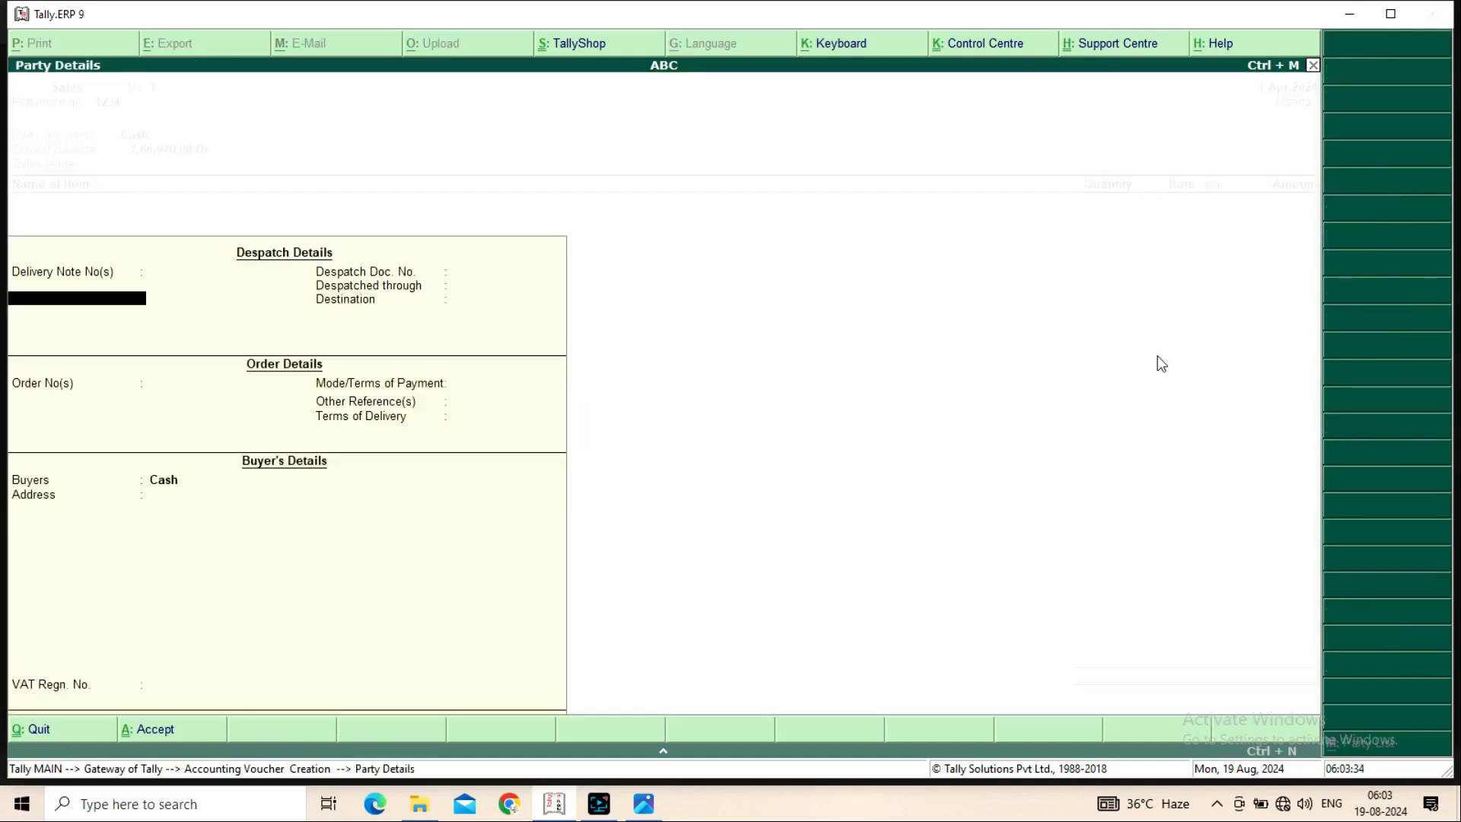
Check the Cash party ledger's details, then reopen Party Details on the voucher
key(Return)
key(Return)
key(Return)
key(Return)
key(Return)
key(Return)
key(Return)
key(Return)
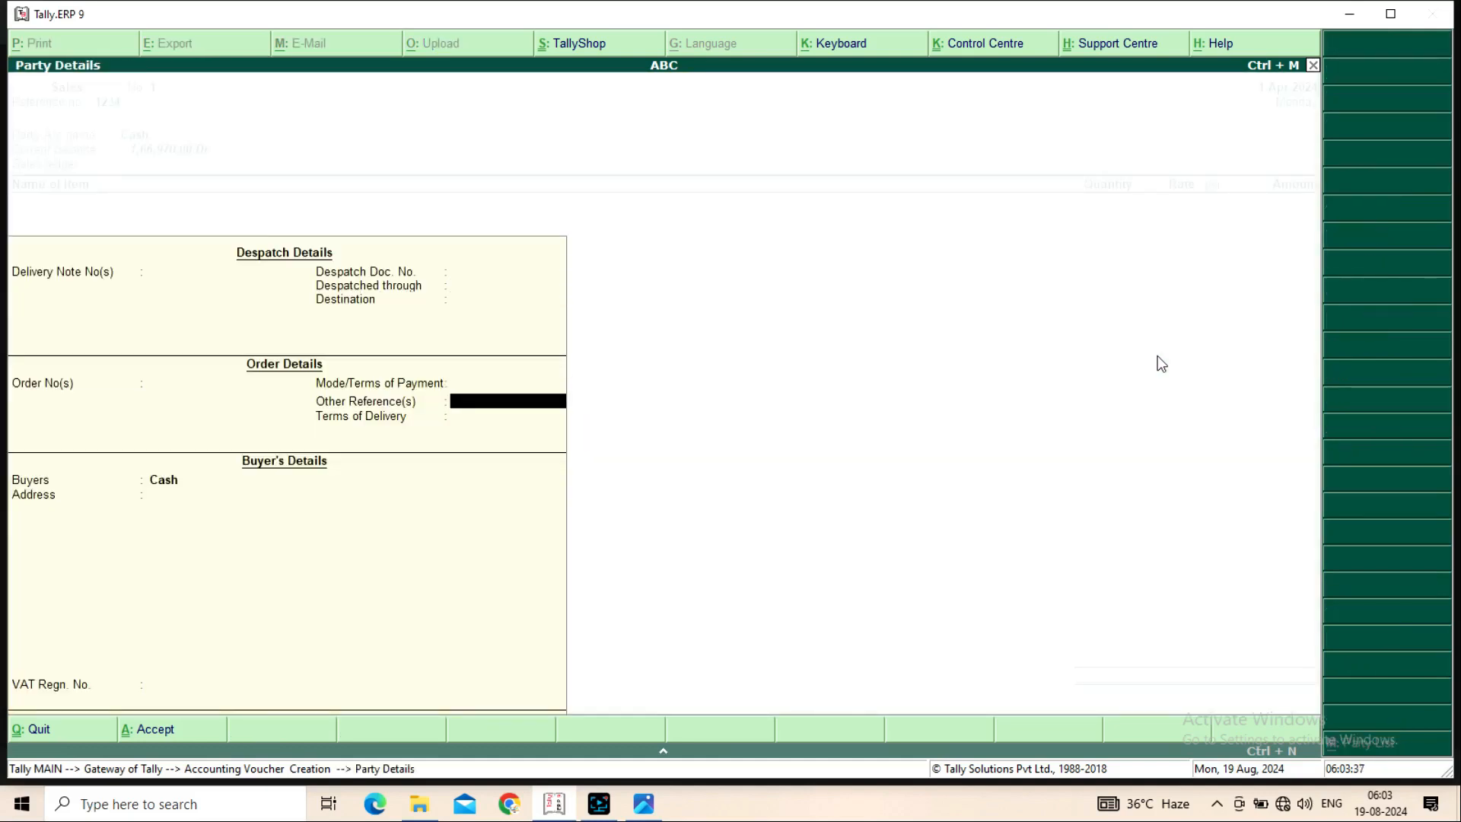
key(Return)
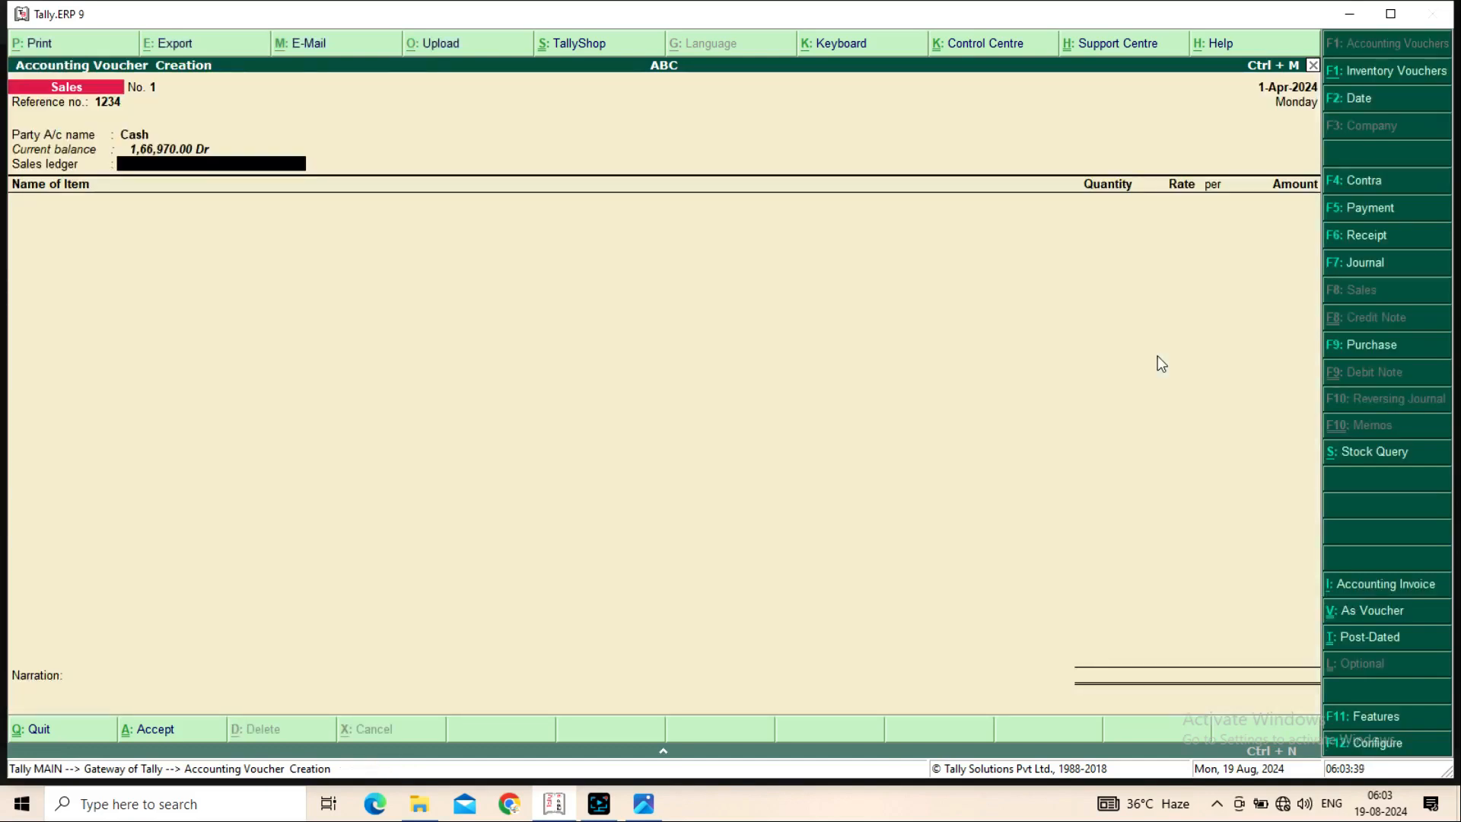
key(BackSpace)
key(ctrl+Return)
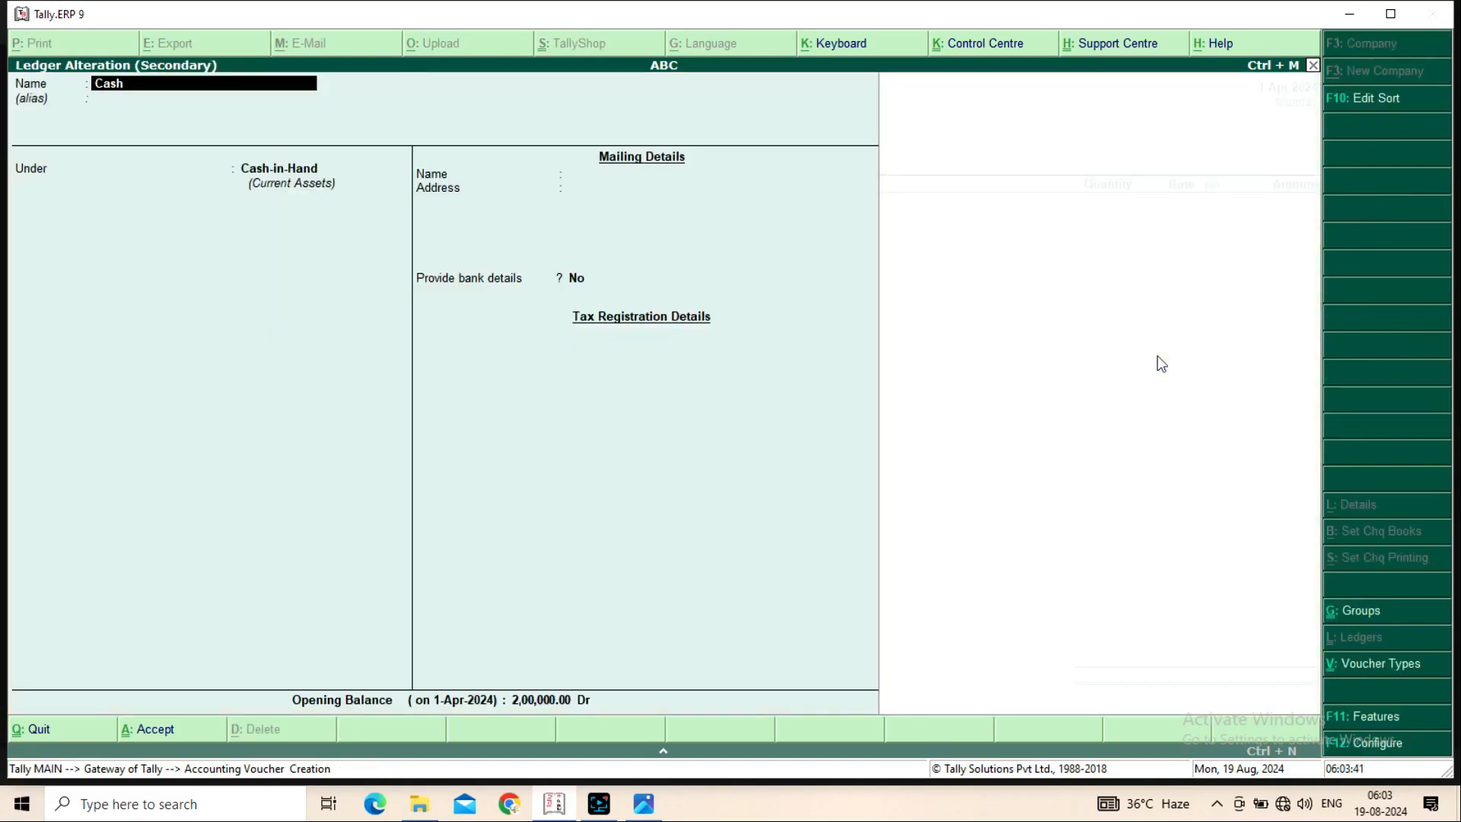
key(Return)
key(ctrl+a)
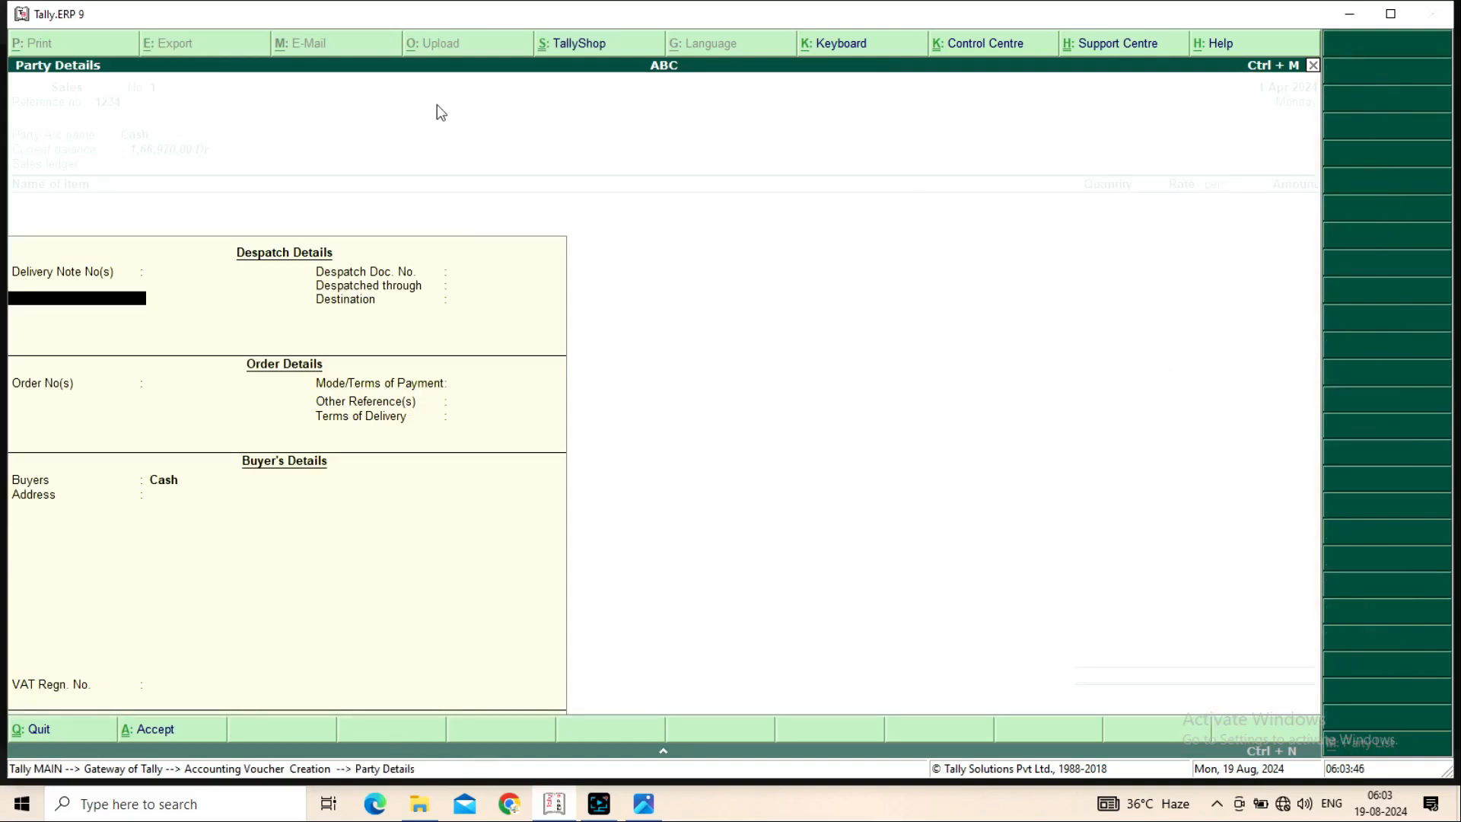
Skip the despatch and order fields, then enter the buyer's name and address
key(Return)
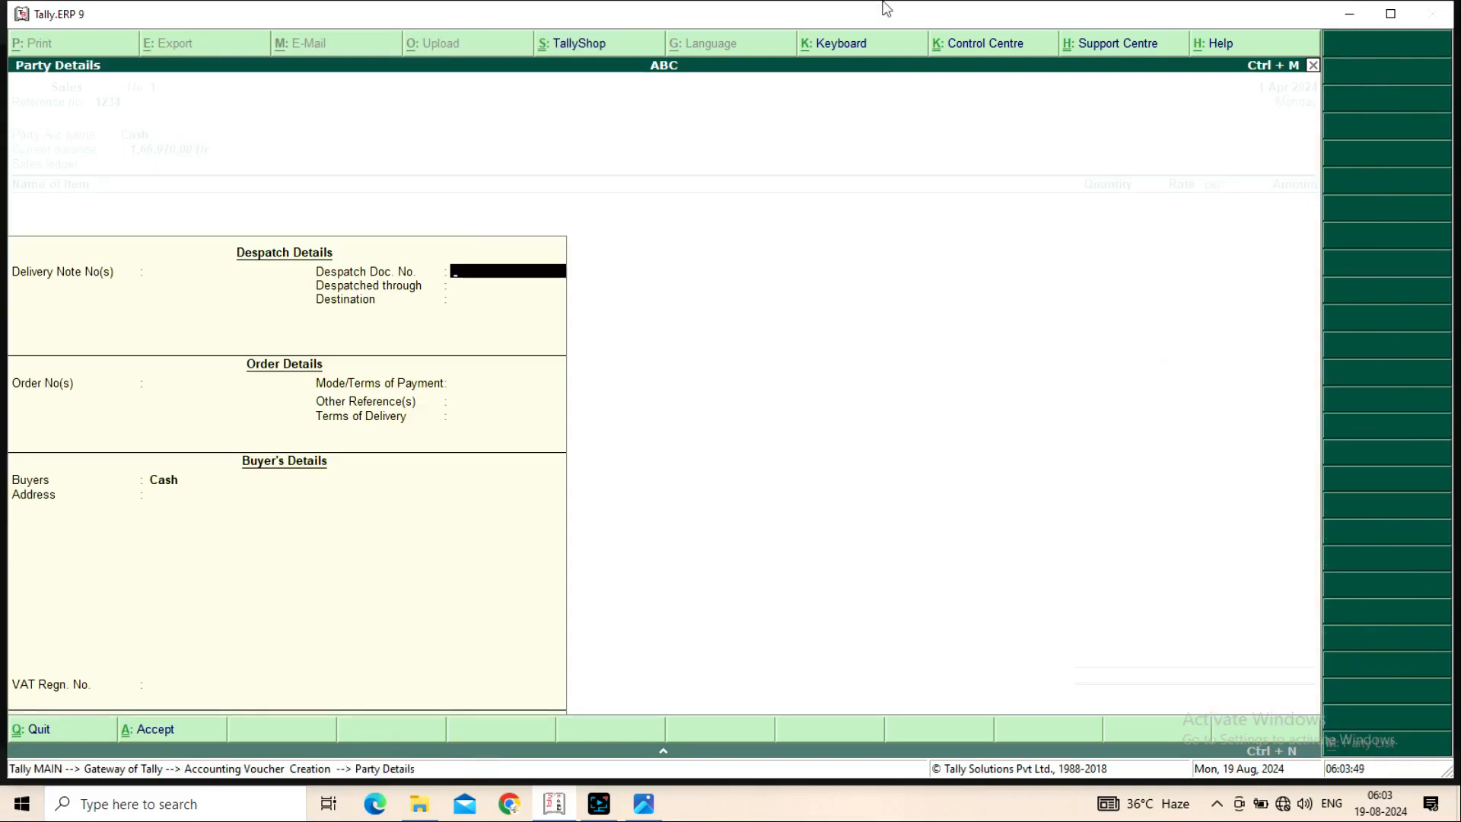
key(Return)
key(Return)
key(Return)
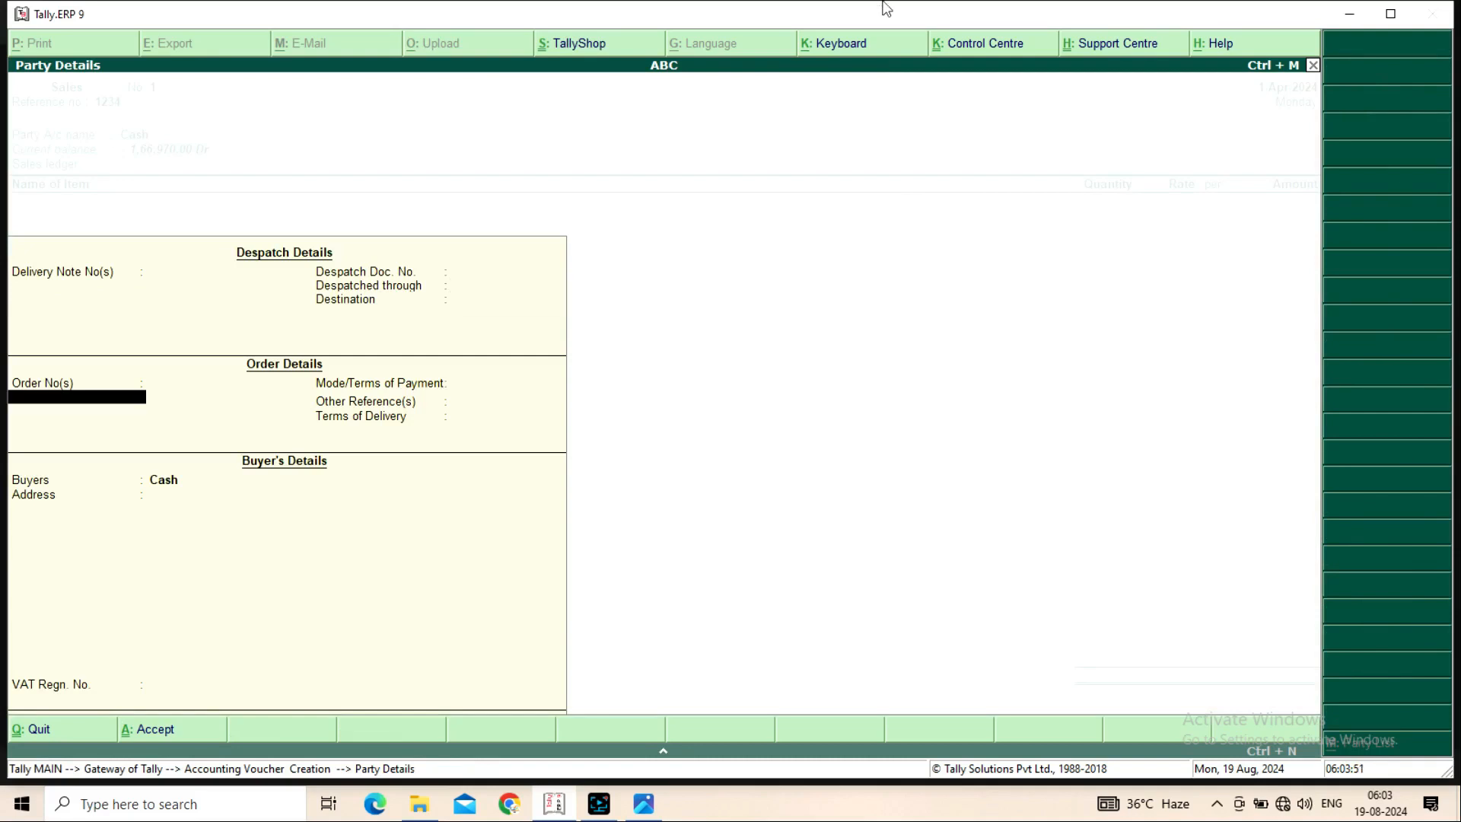
key(Return)
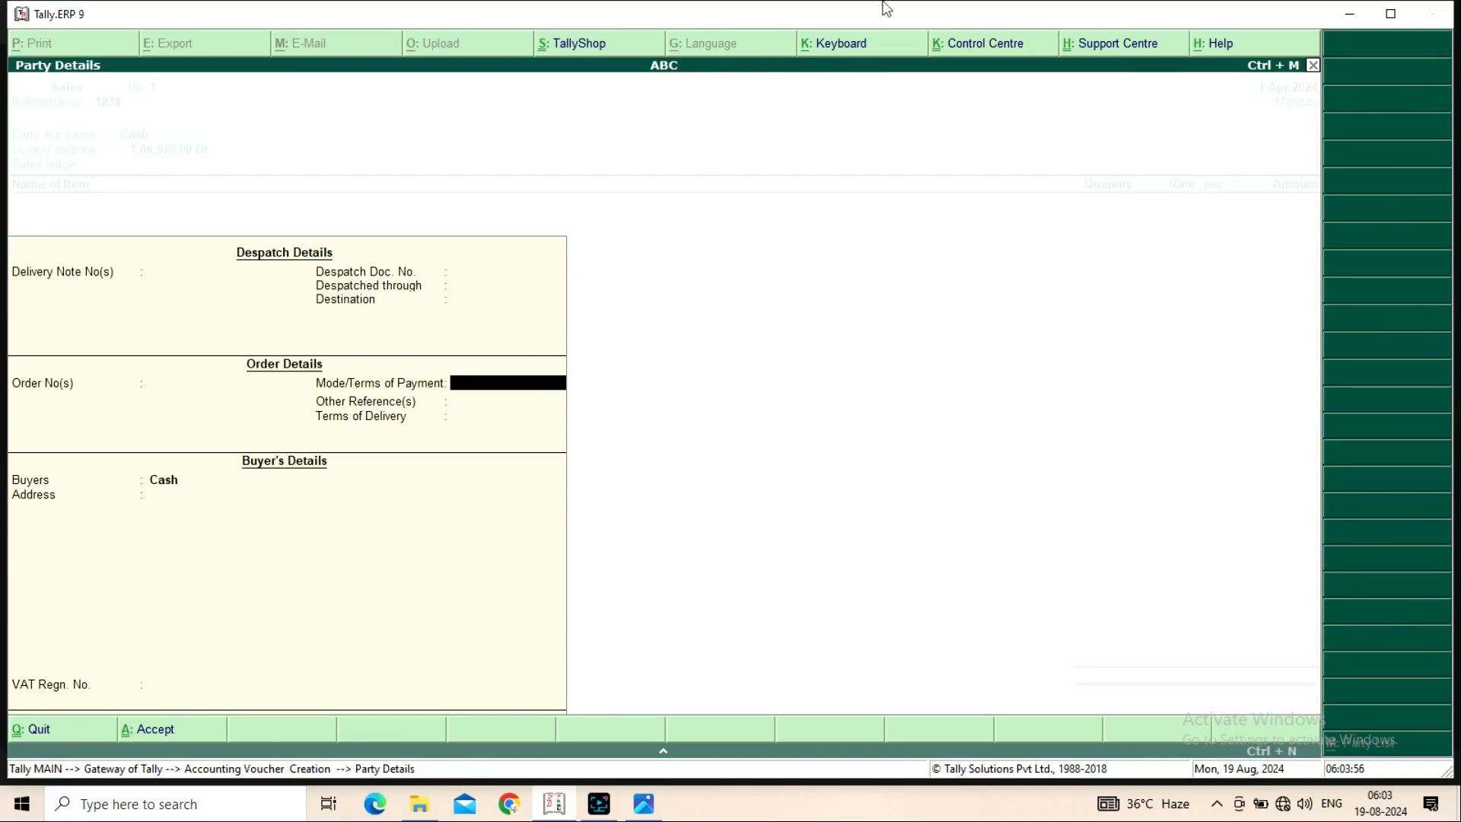
key(Return)
key(Return)
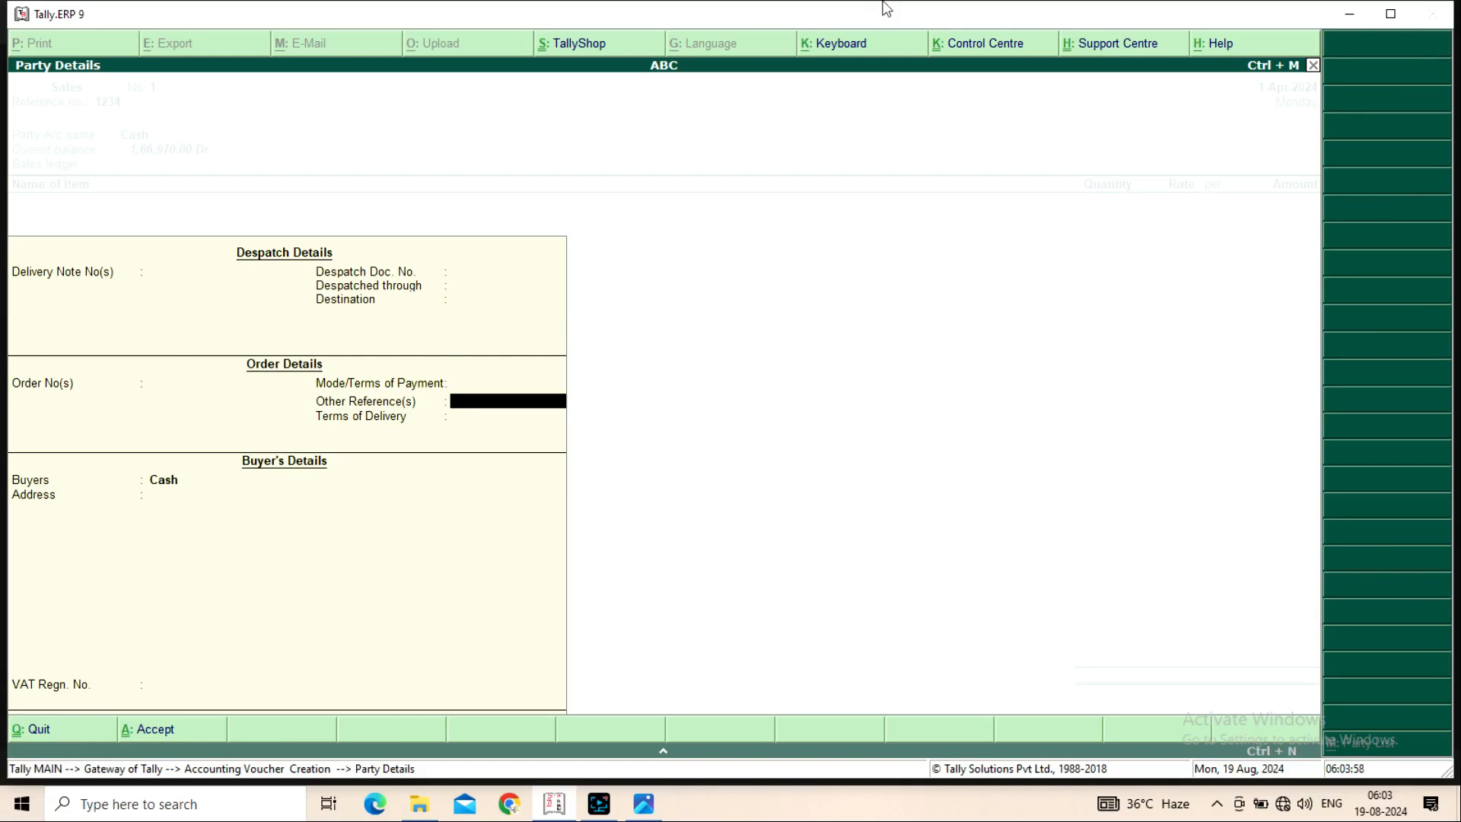
key(Return)
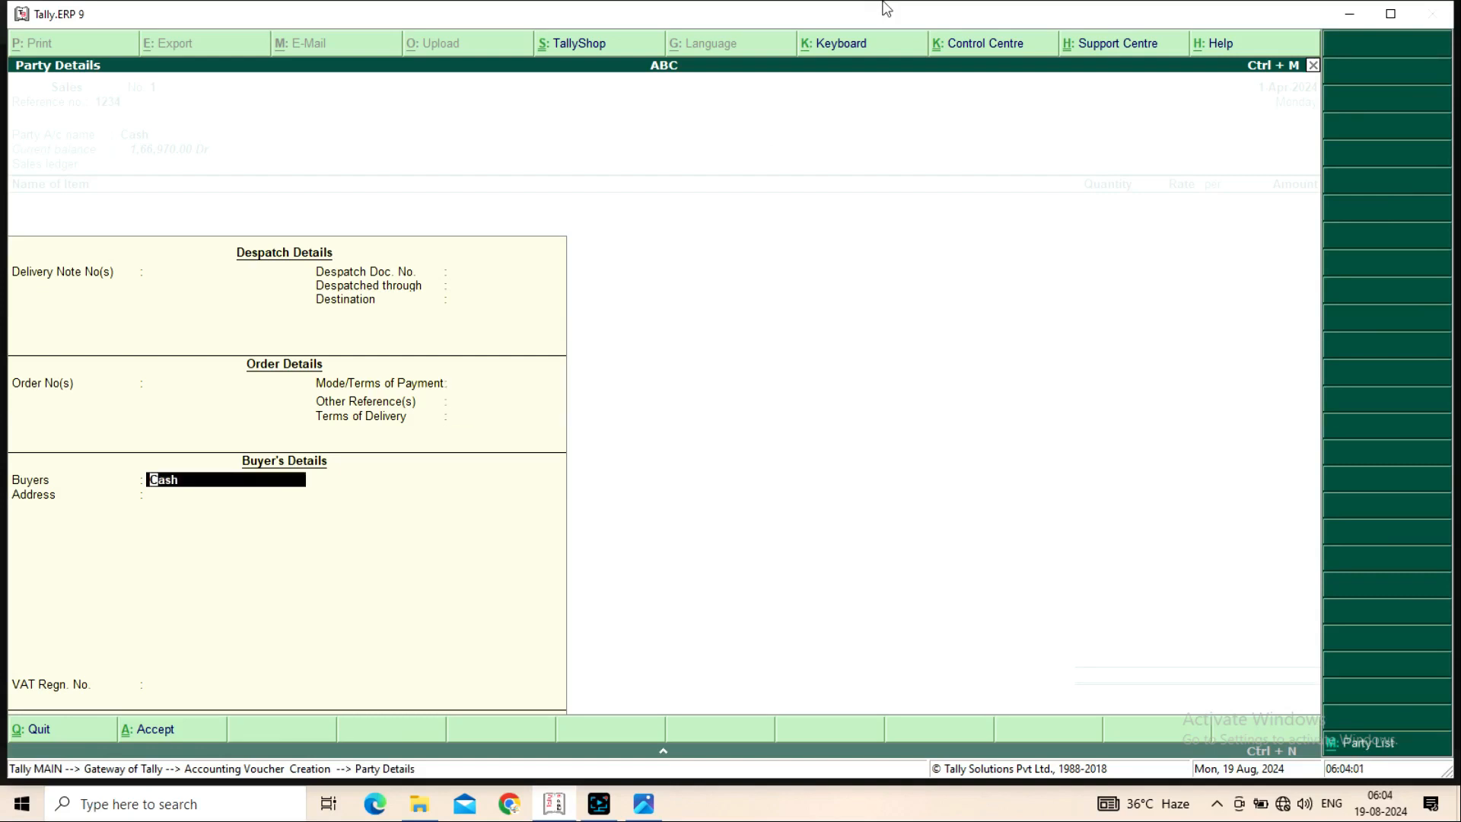
text(Mohan)
key(Return)
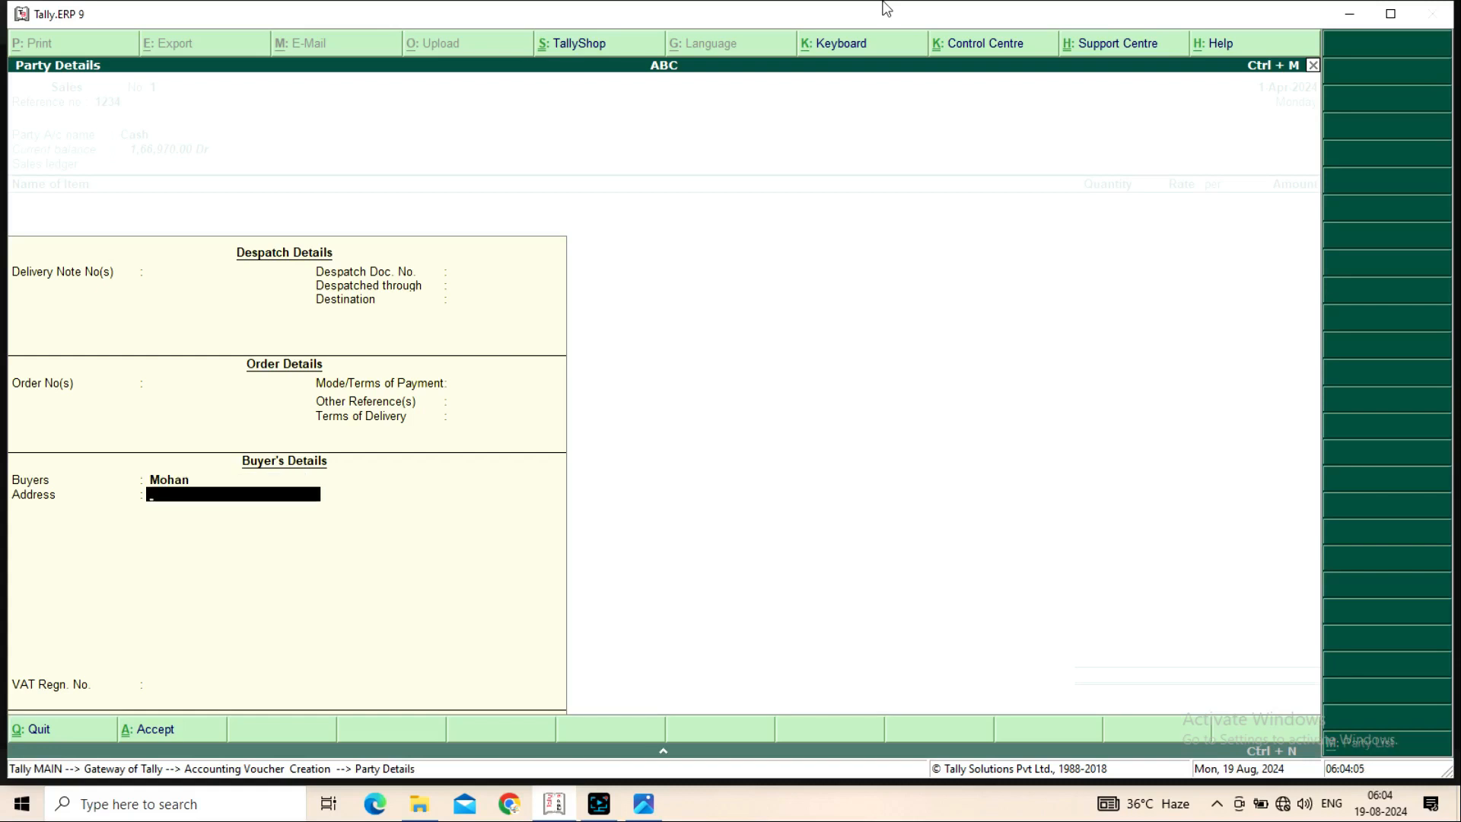
text(Jjjj)
key(Return)
key(Return)
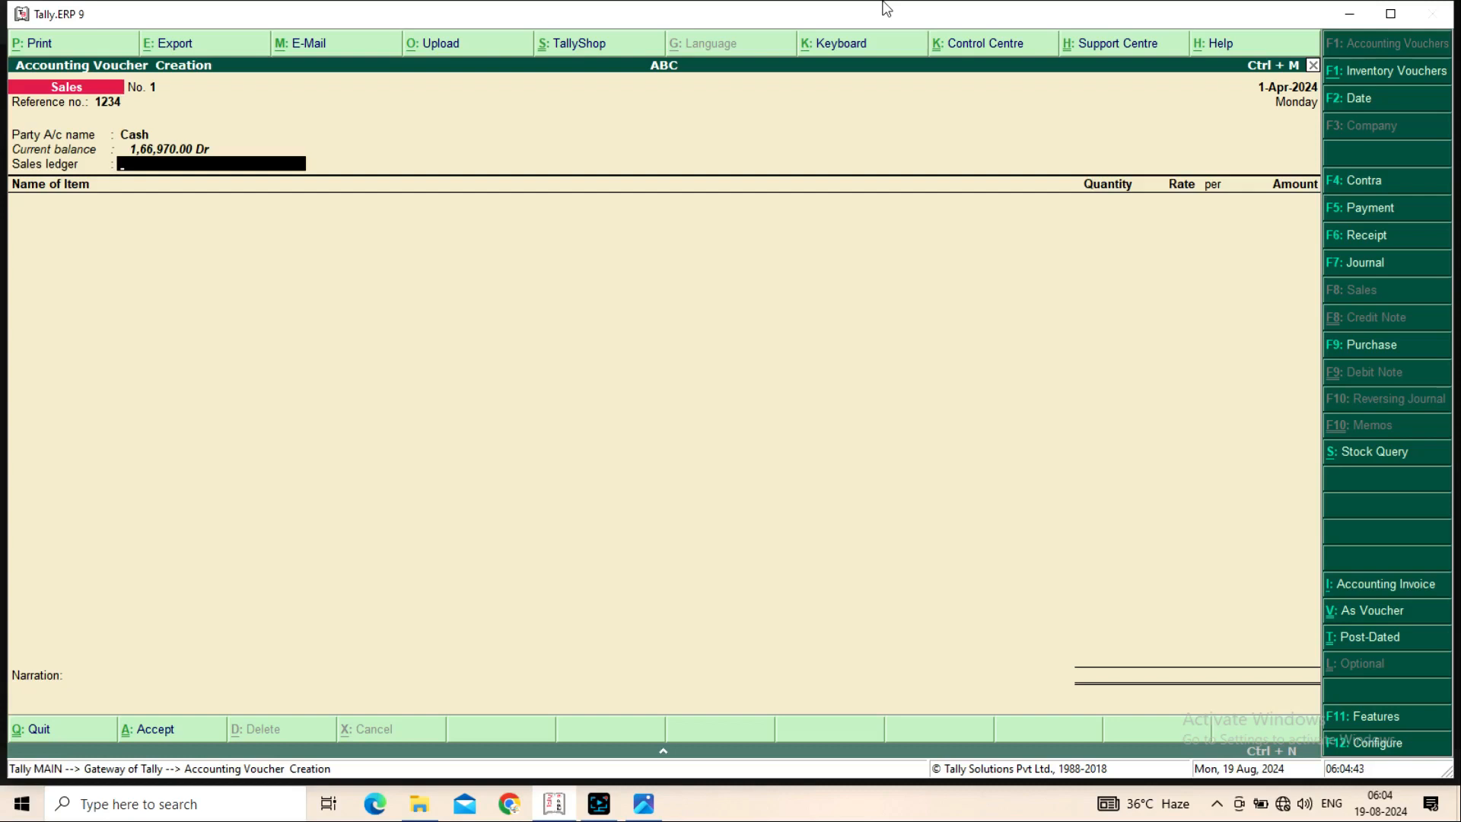
Create a 'Sales' ledger under Sales Accounts with inventory values affected set to Yes
key(alt+c)
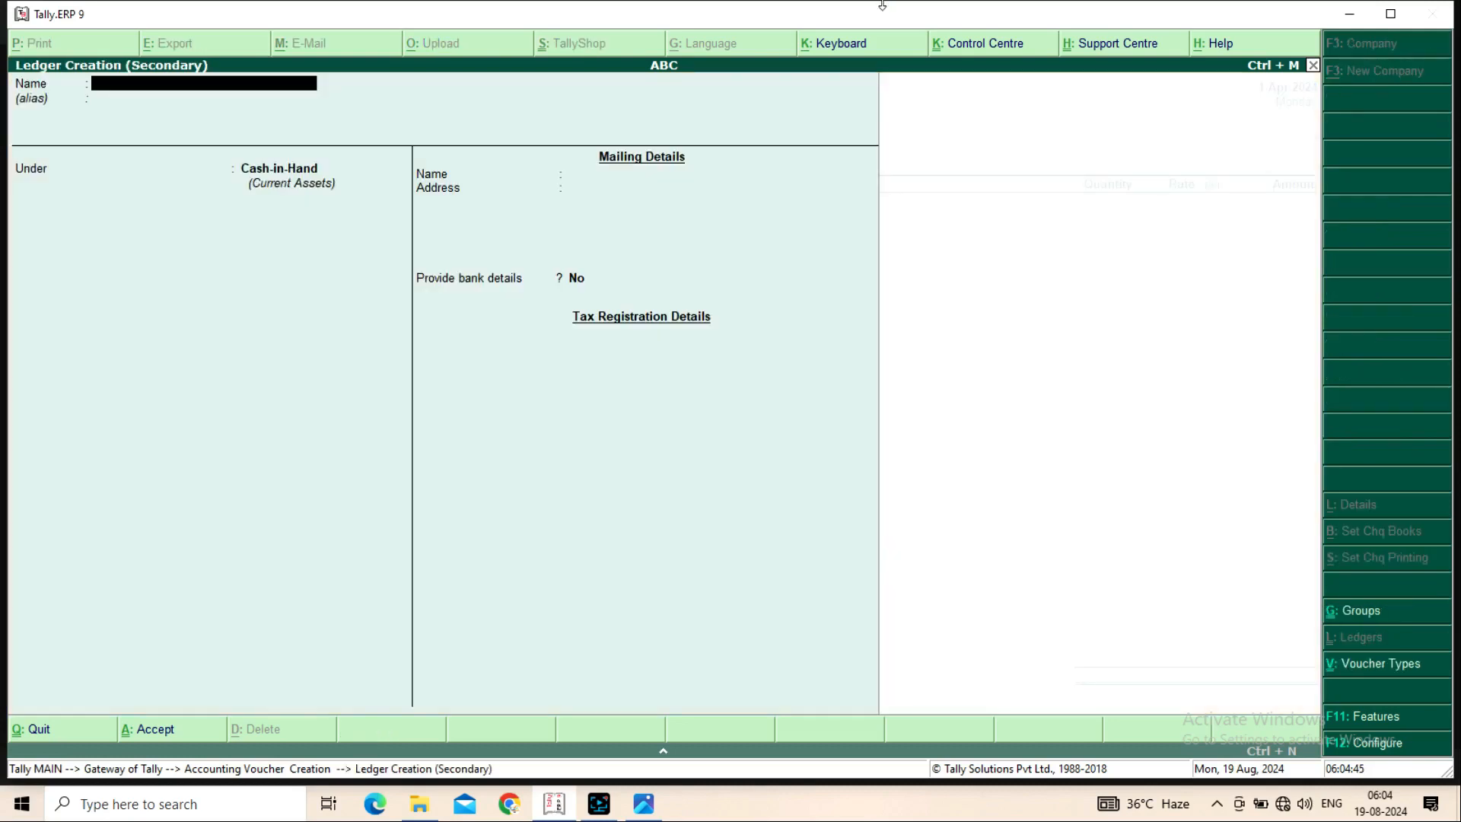
text(Sales)
key(Return)
key(Return)
text(Sale)
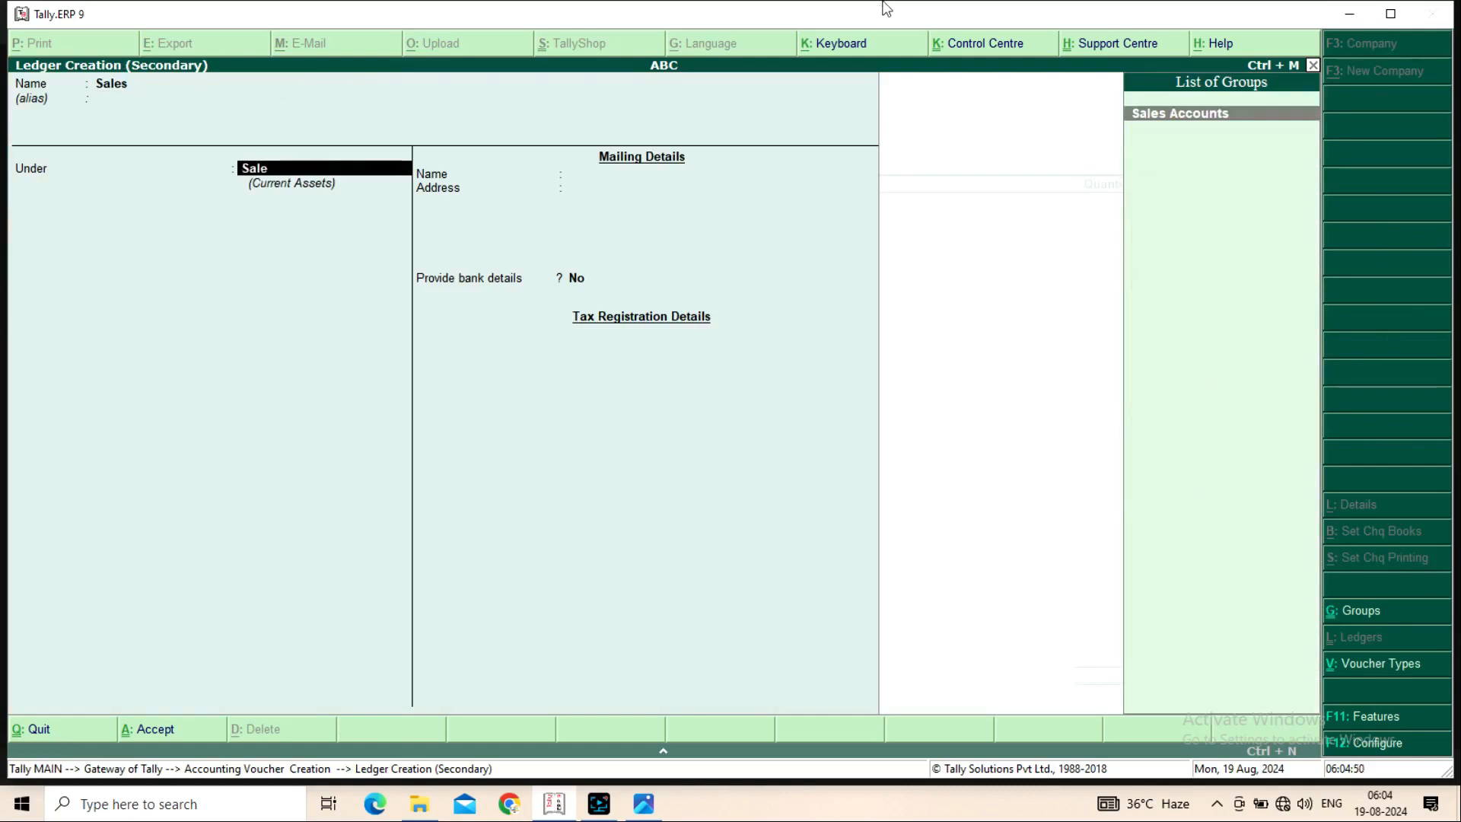
key(Return)
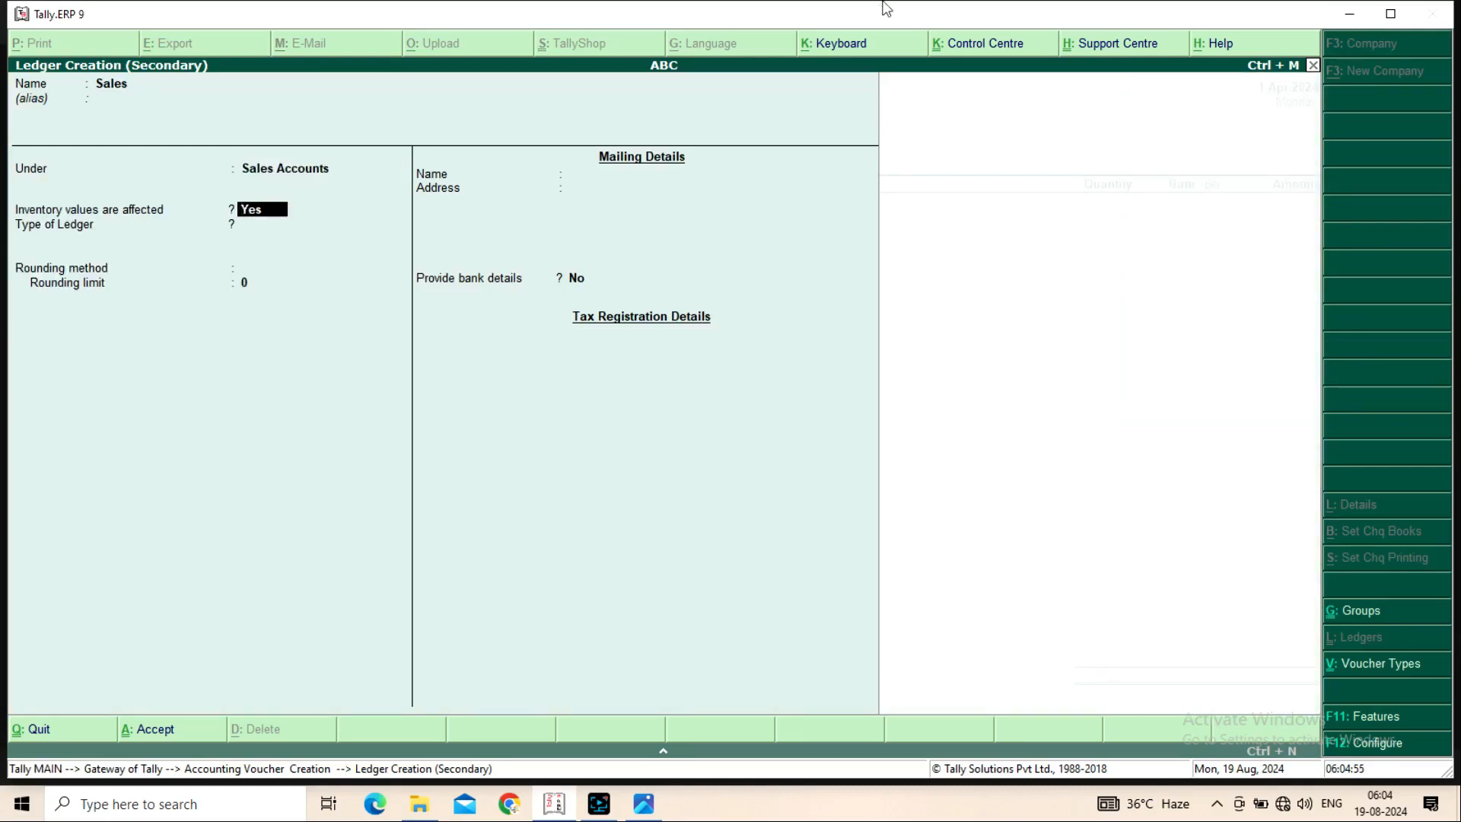
key(Return)
key(Return)
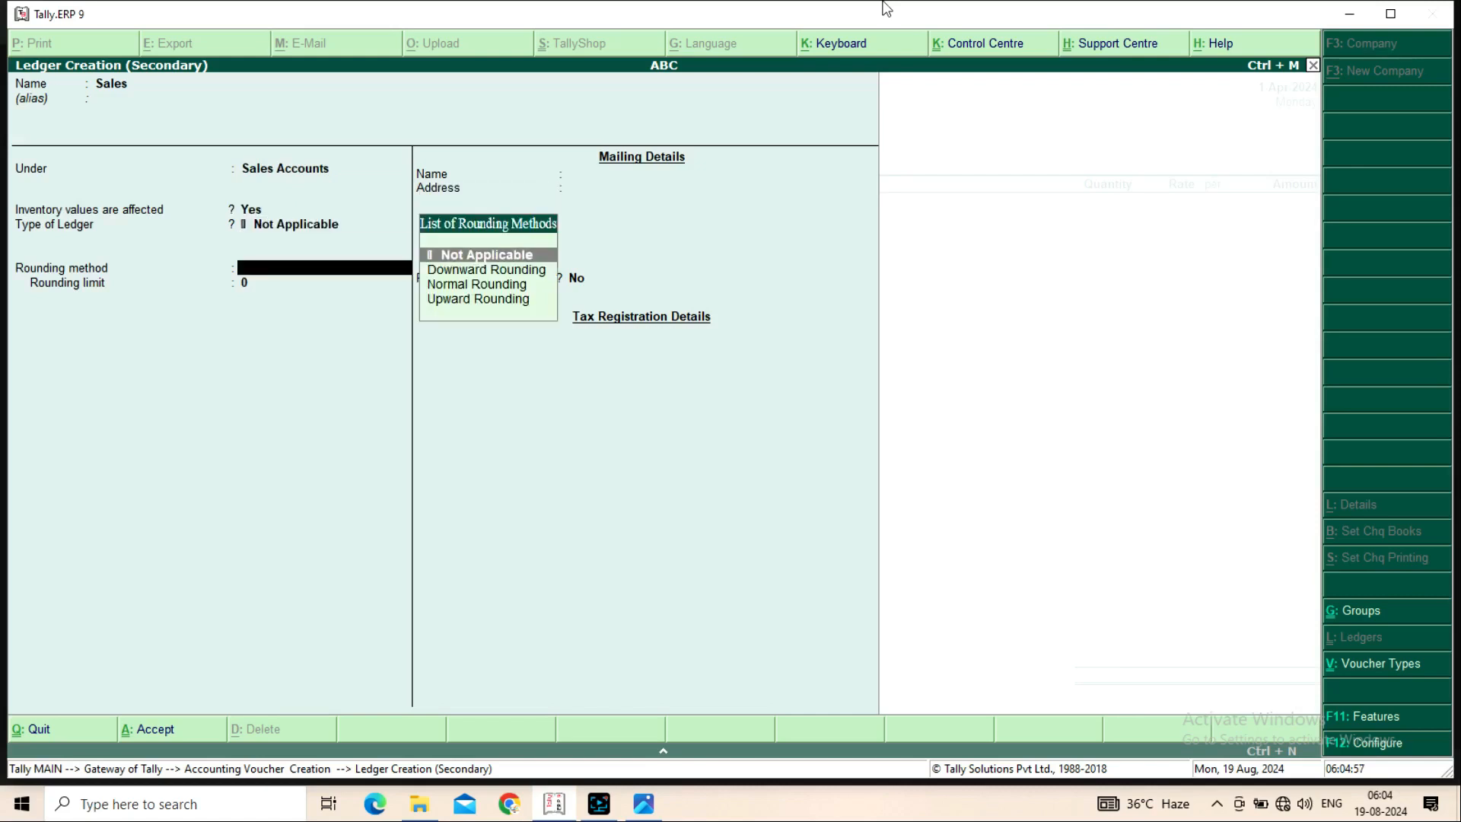
key(Return)
key(Return)
key(Return)
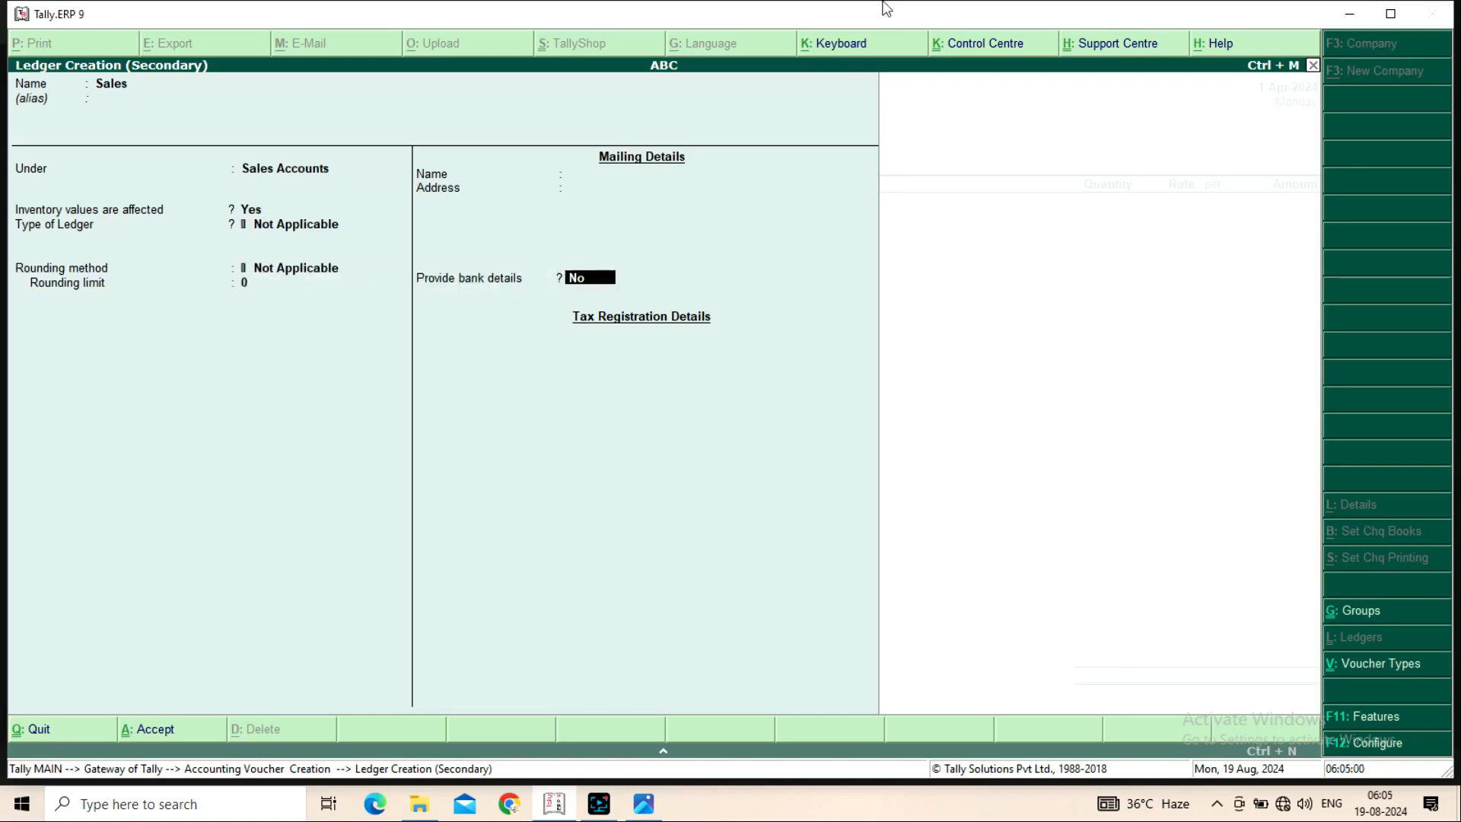
key(Return)
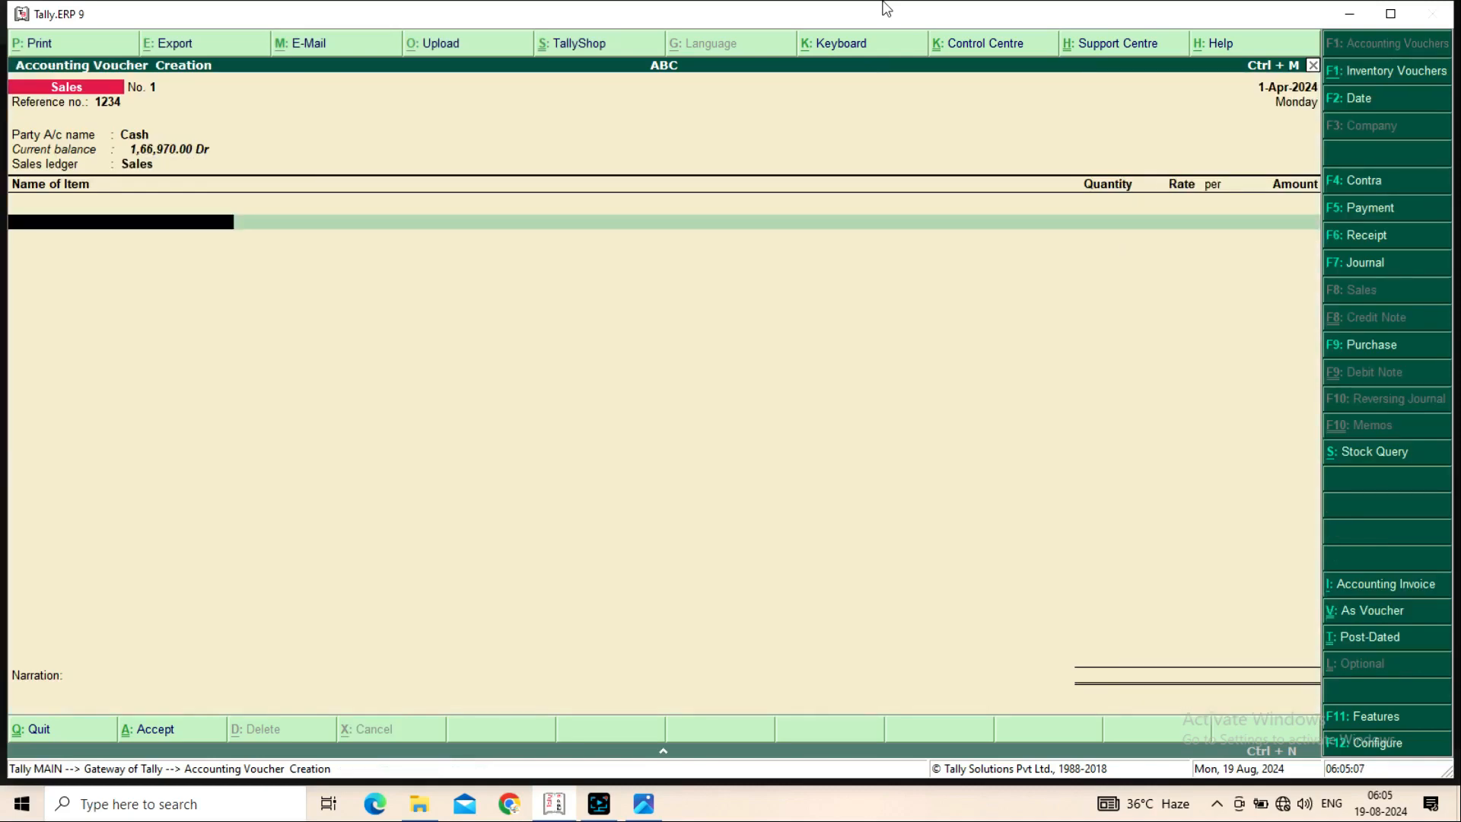
Add Rice at 0-50-0 Ktl and check its stock: 5-50-500 Ktl at 6,000.00/Ktl
key(space)
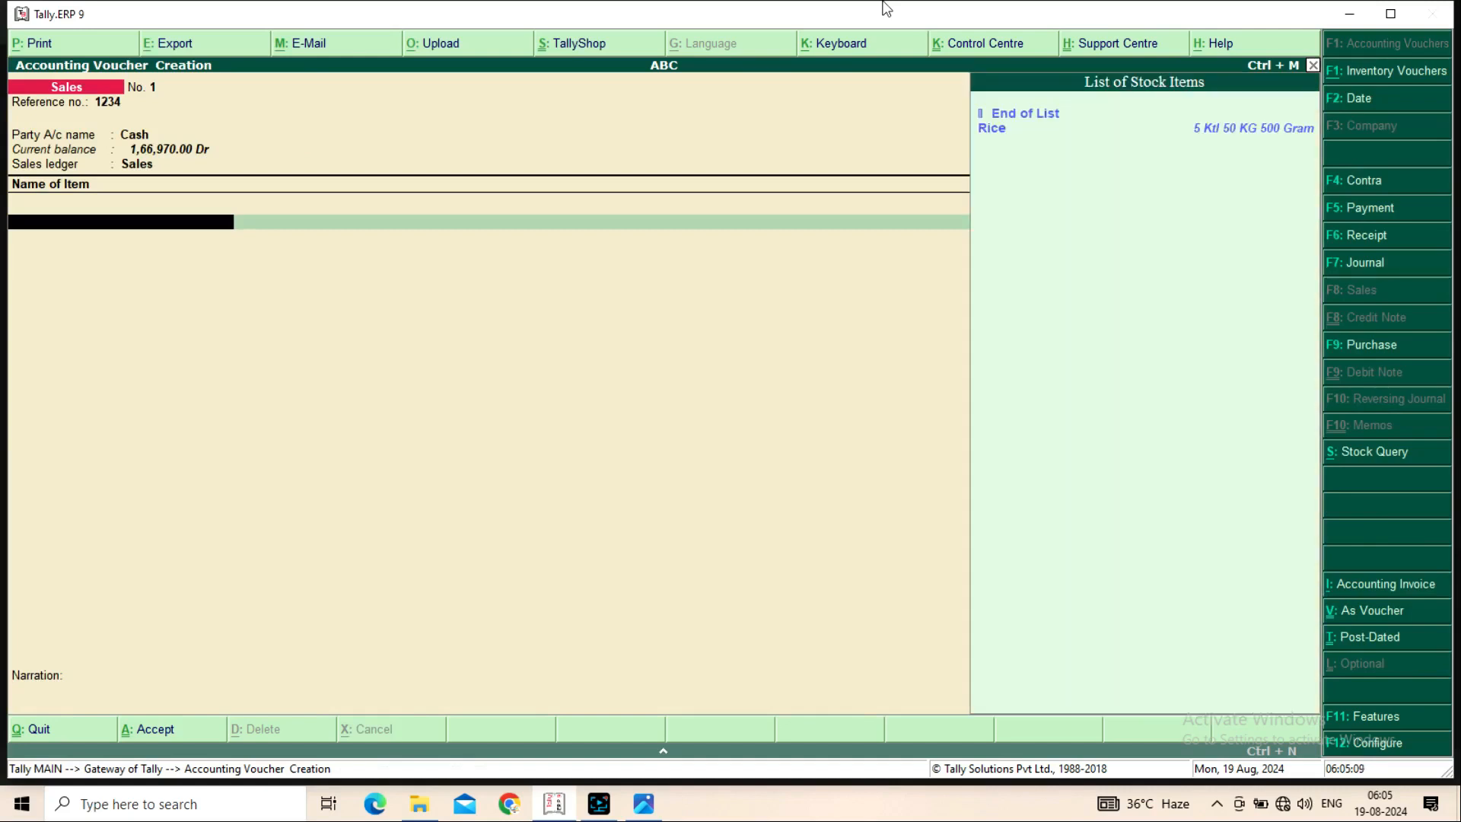
key(Down)
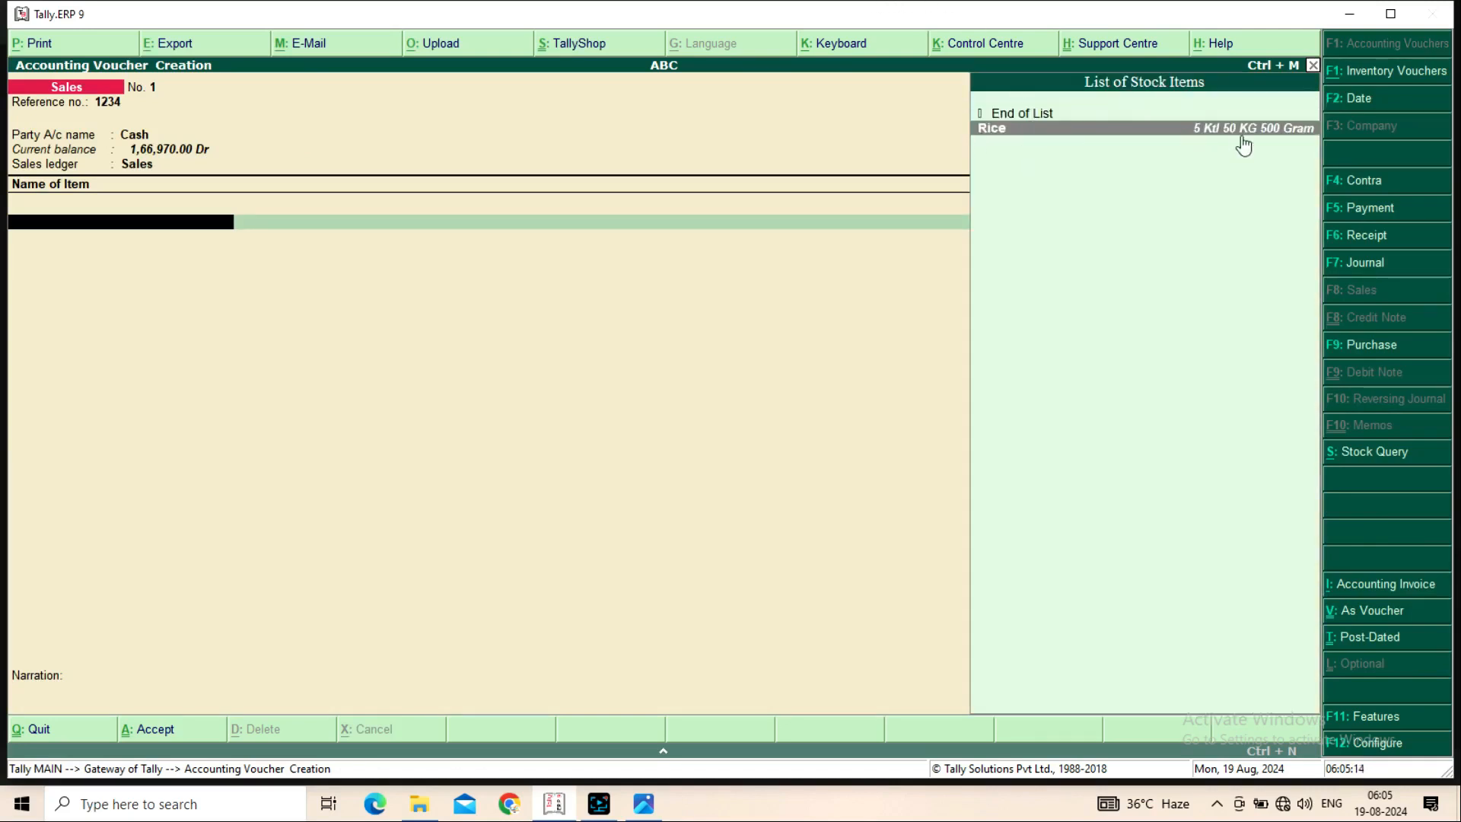
click(1286, 140)
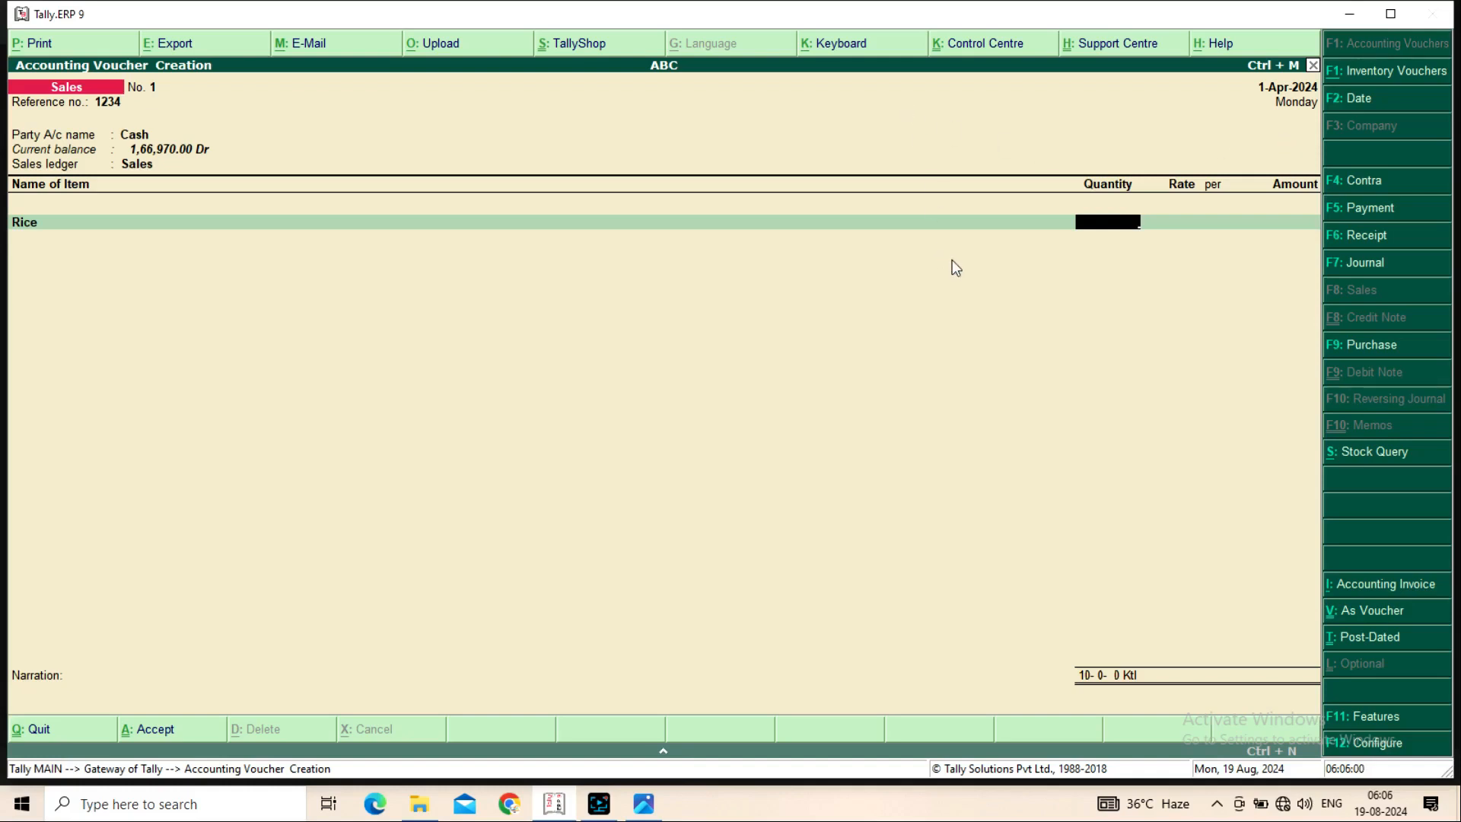
text(0-)
text(0)
key(Return)
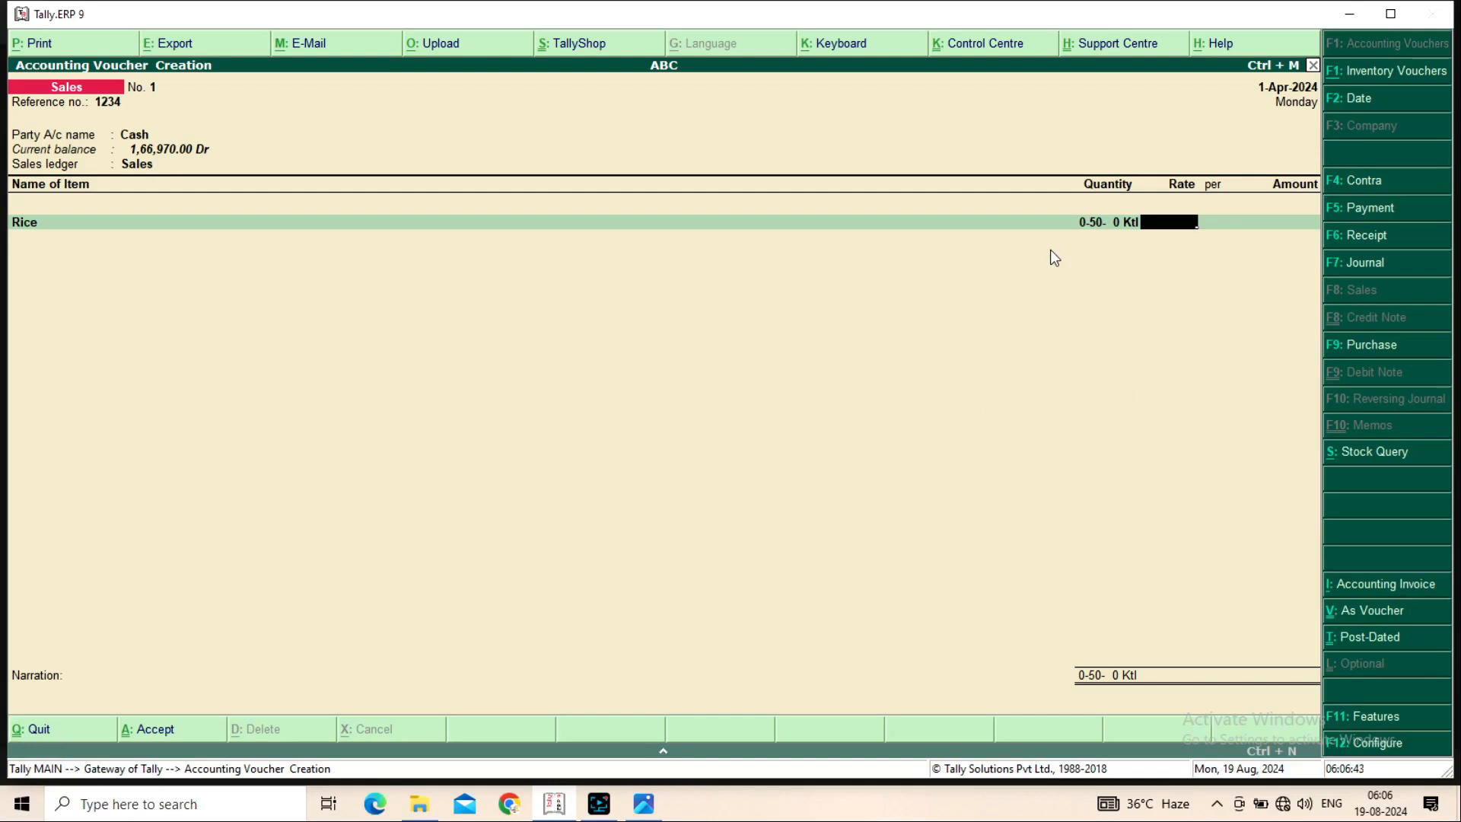
key(alt+s)
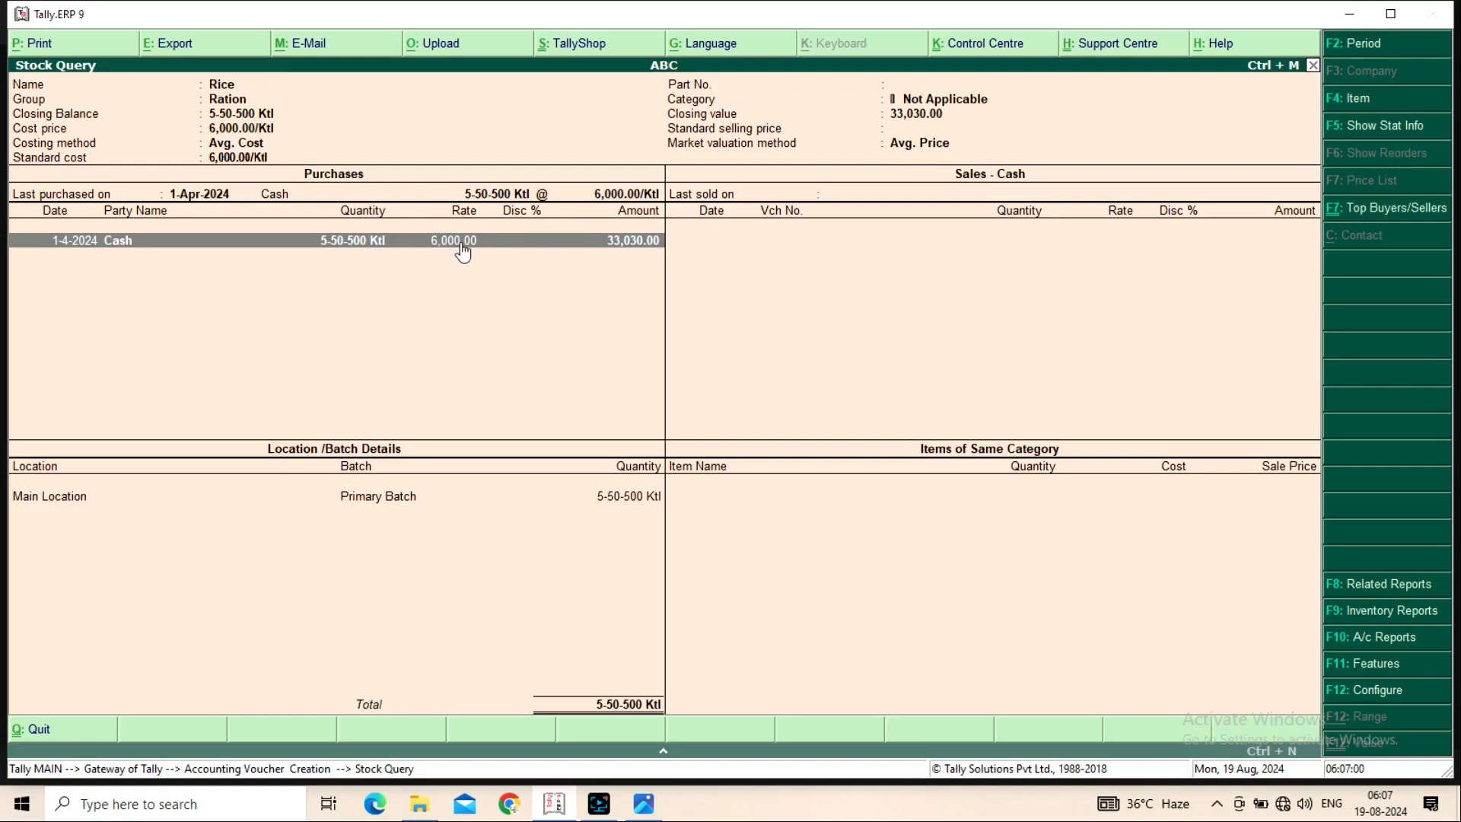
Price the Rice at 7,000 per Ktl for 3,500.00 and save the sales voucher
key(Escape)
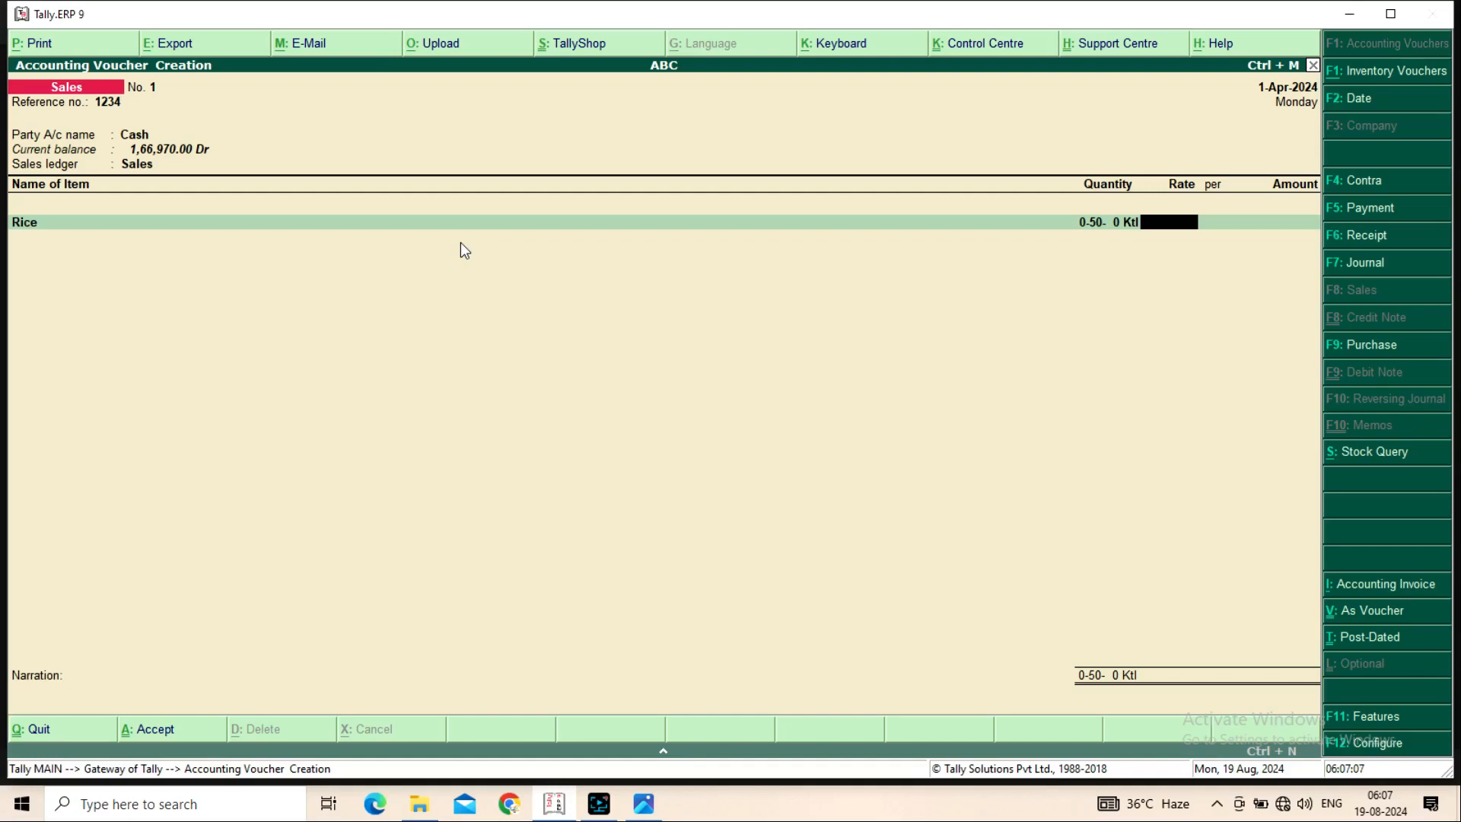
text(7,000)
key(Return)
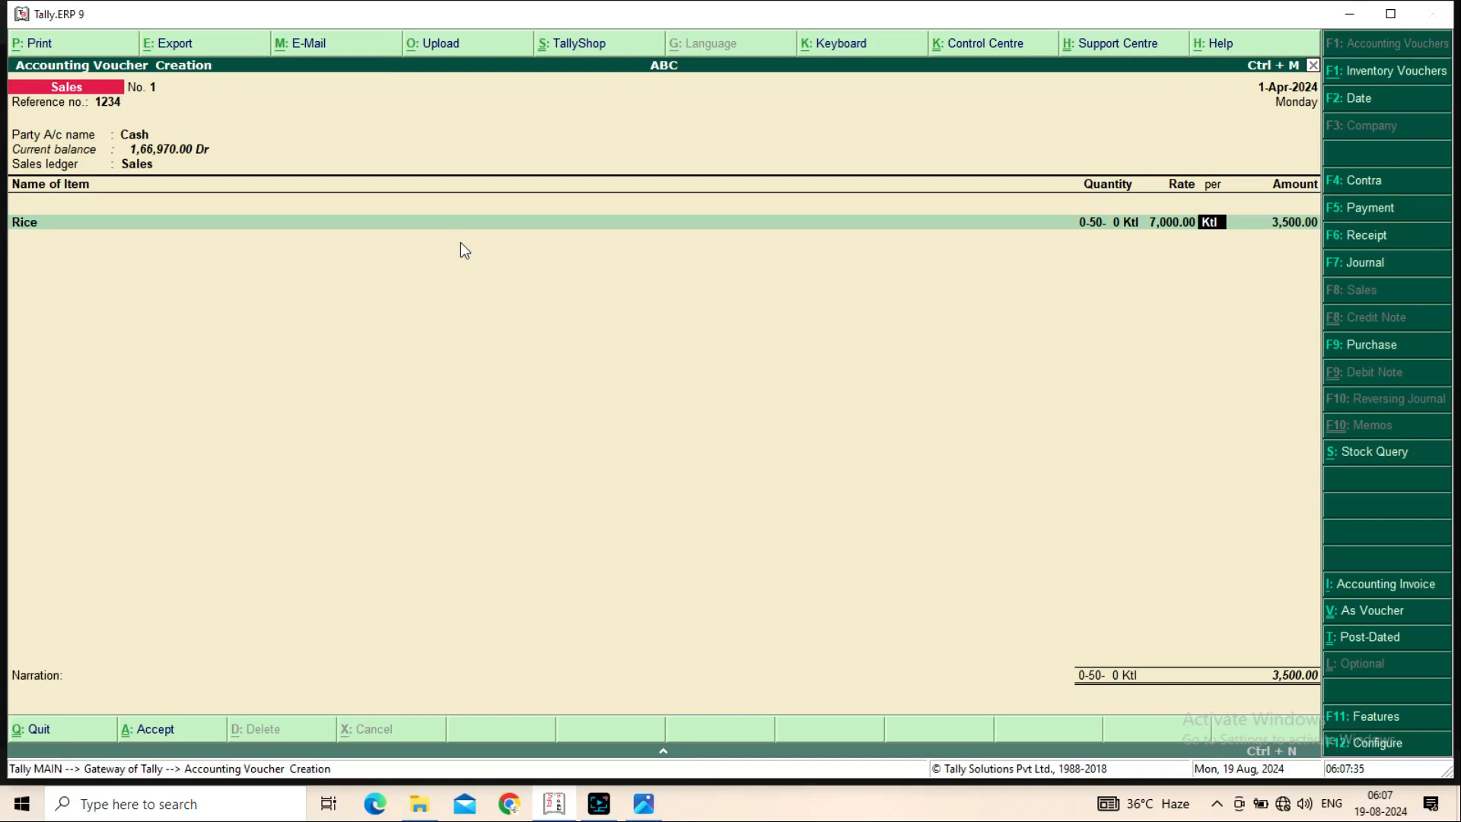
key(Return)
key(Return)
key(Return)
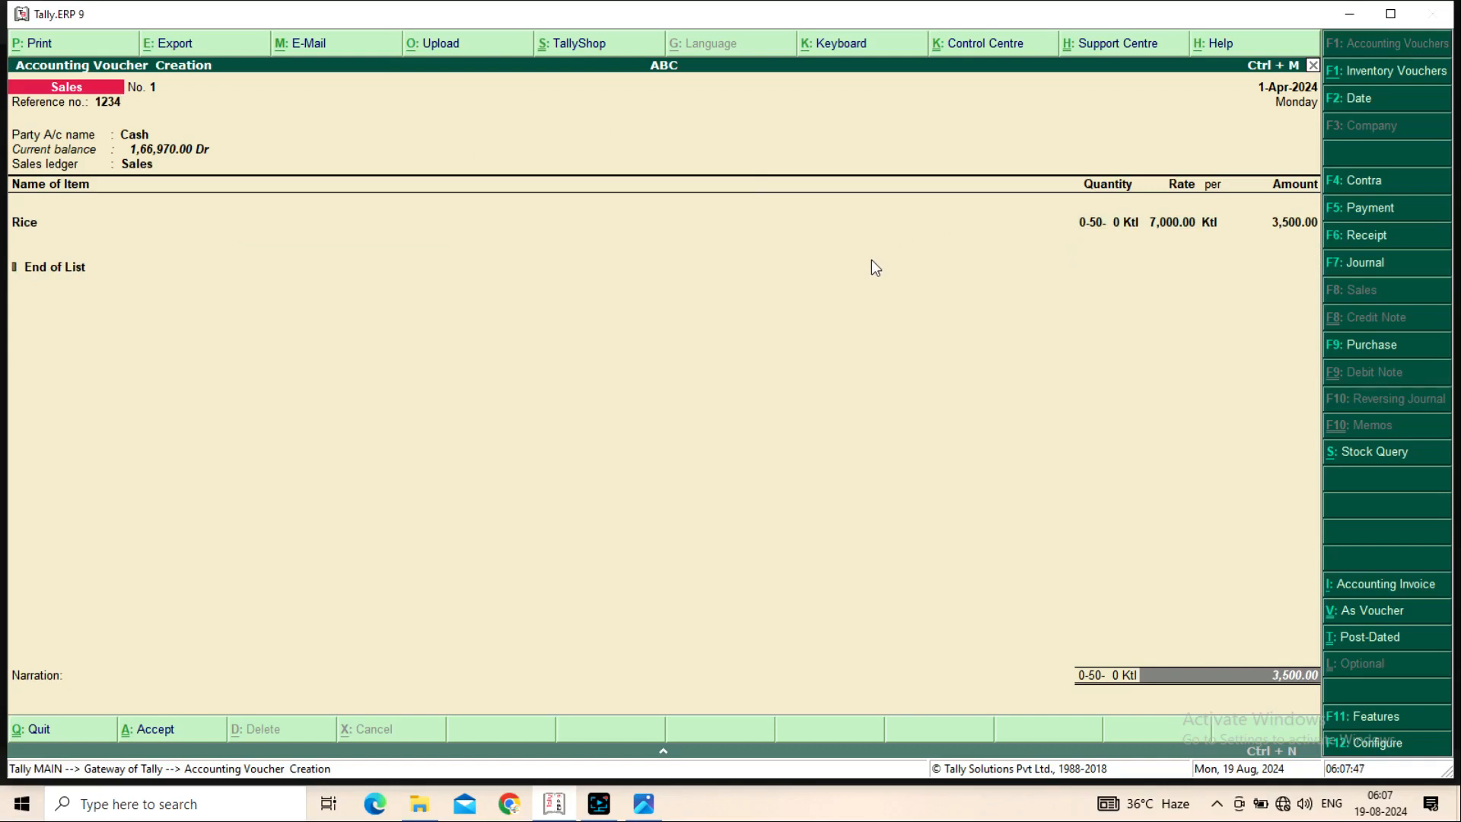
key(Return)
key(Return)
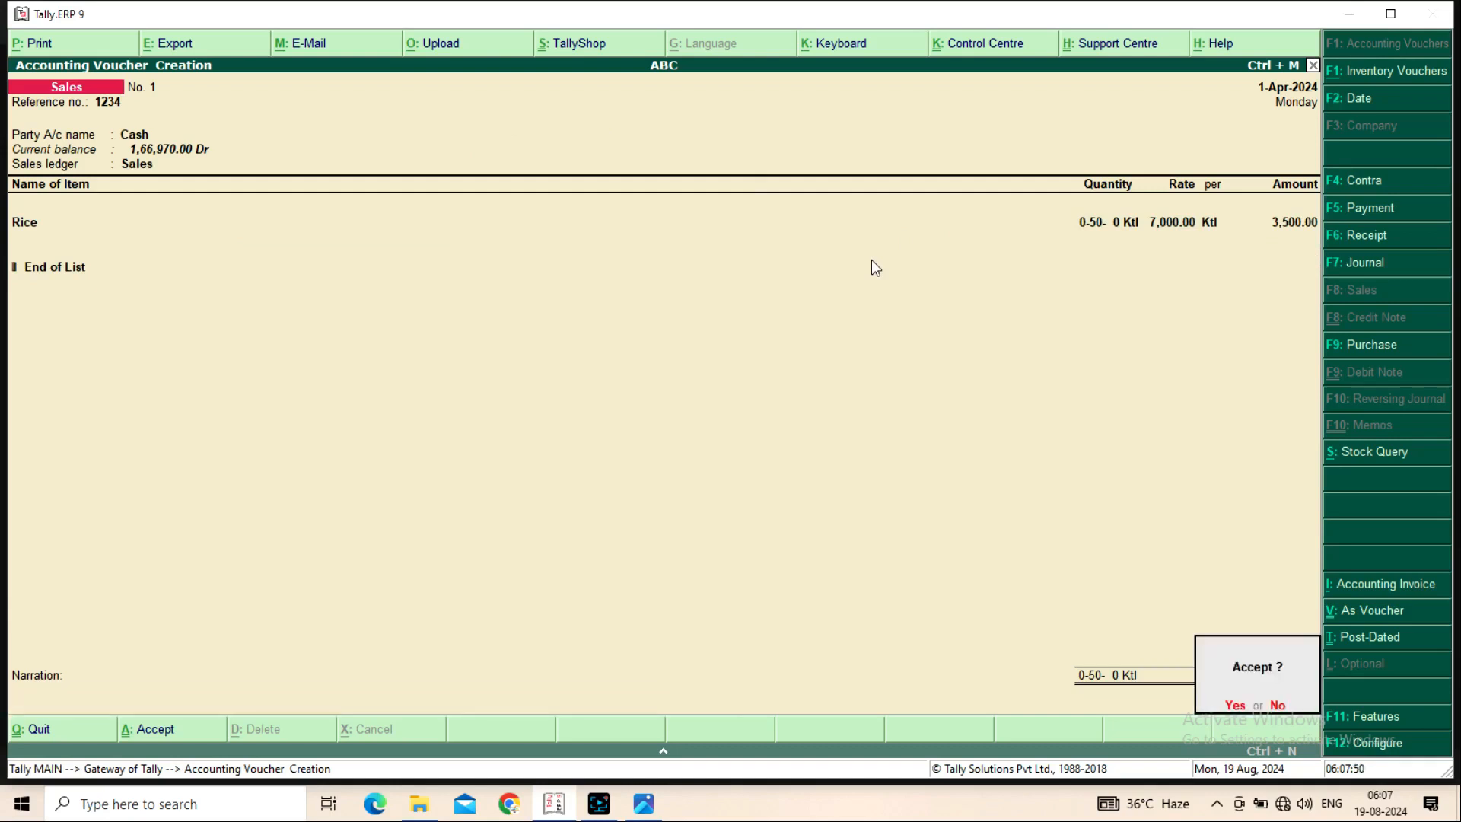
key(Return)
key(Escape)
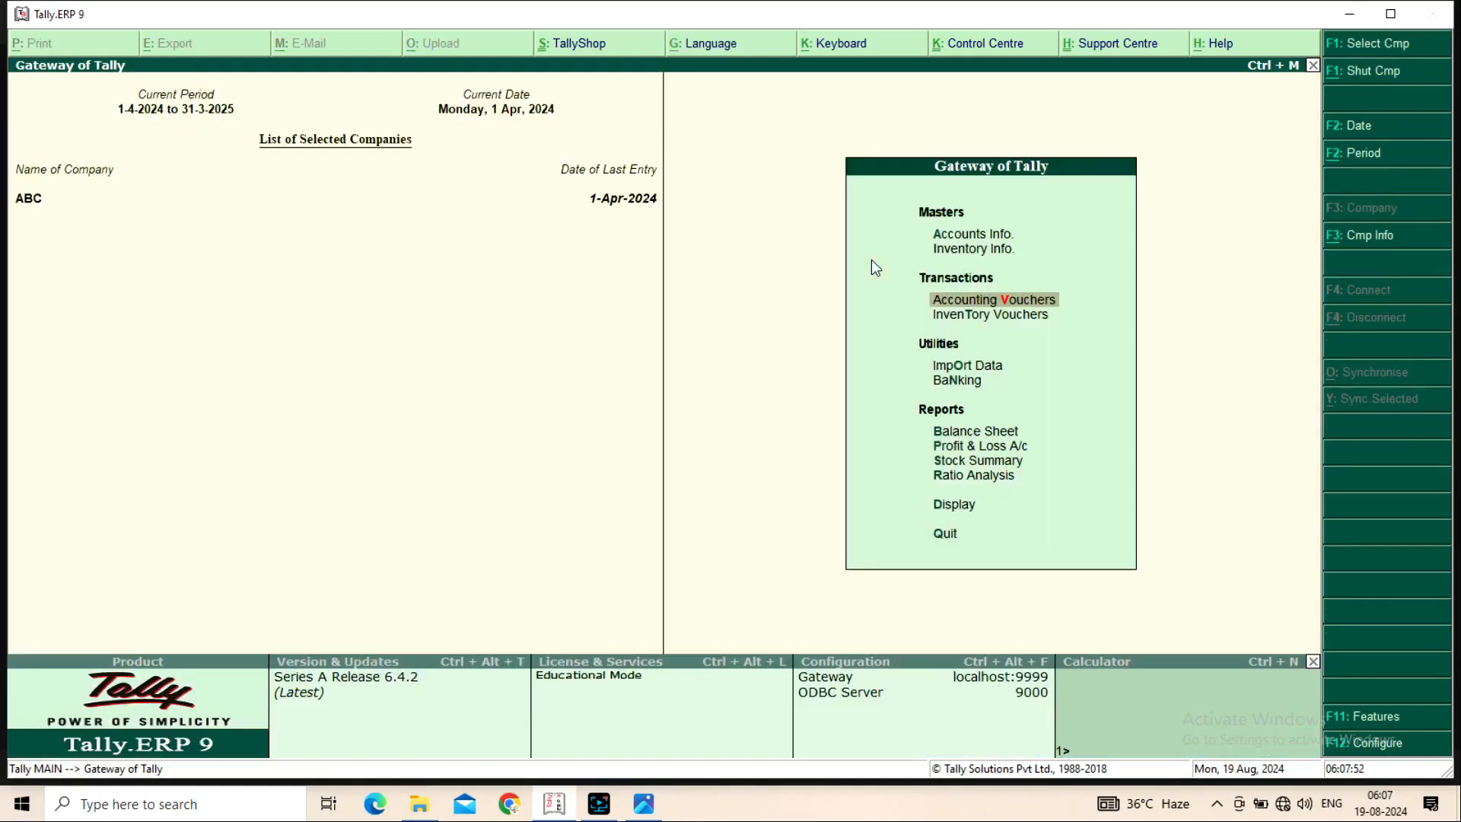
key(Down)
key(Down)
key(Down)
key(Down)
key(Down)
key(Down)
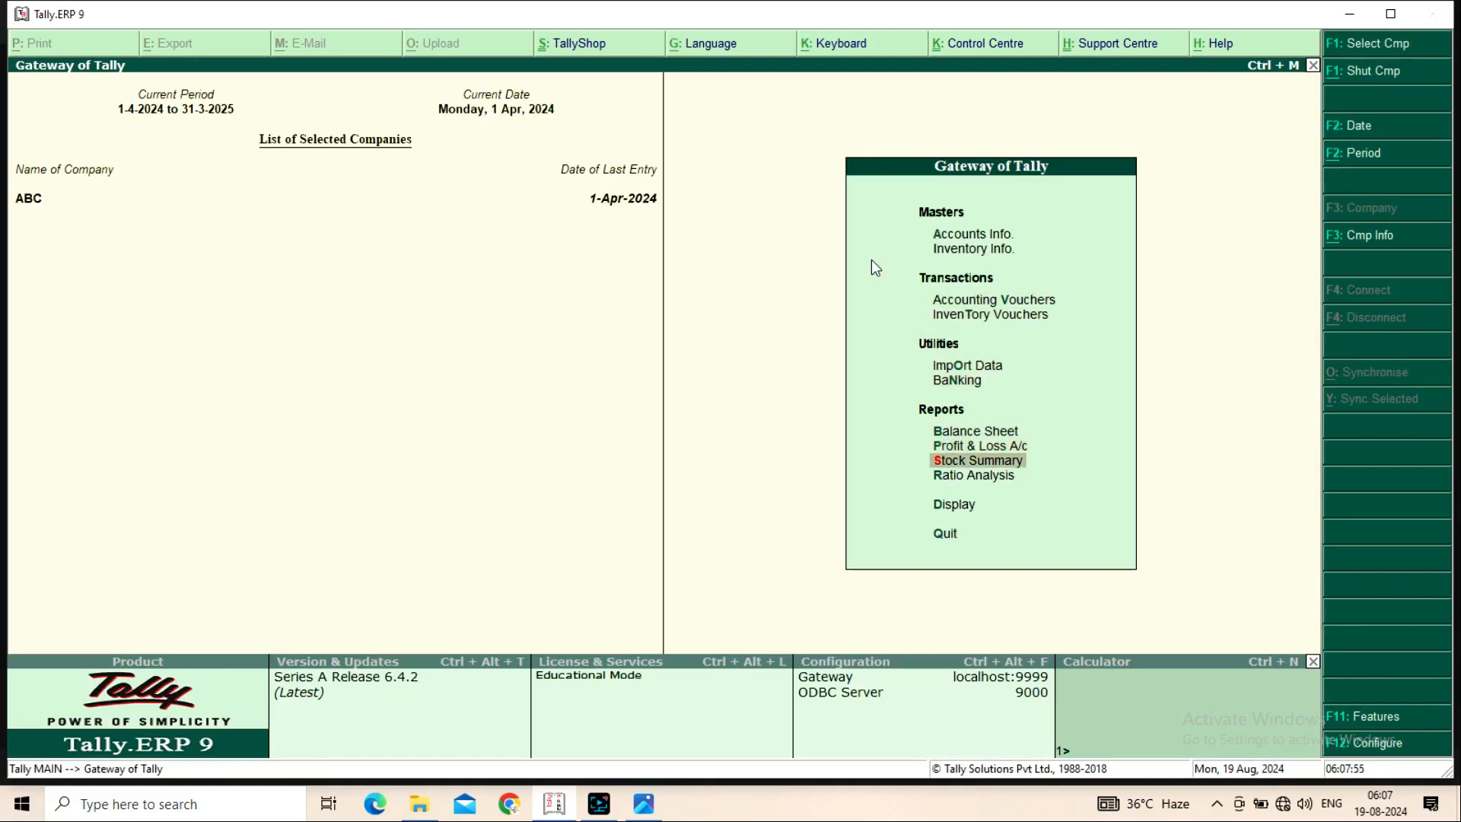
key(Return)
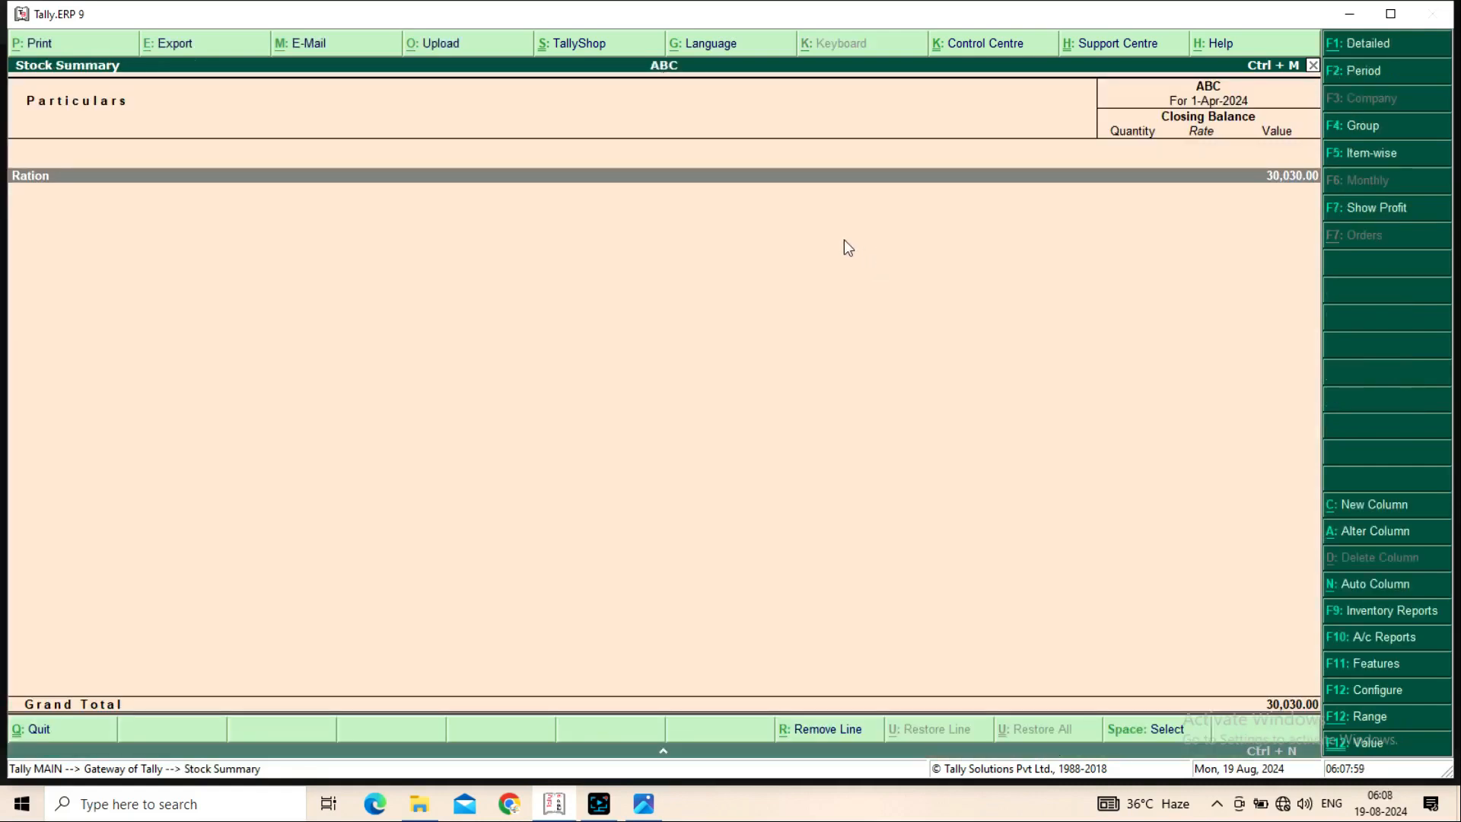
key(alt+F1)
key(Down)
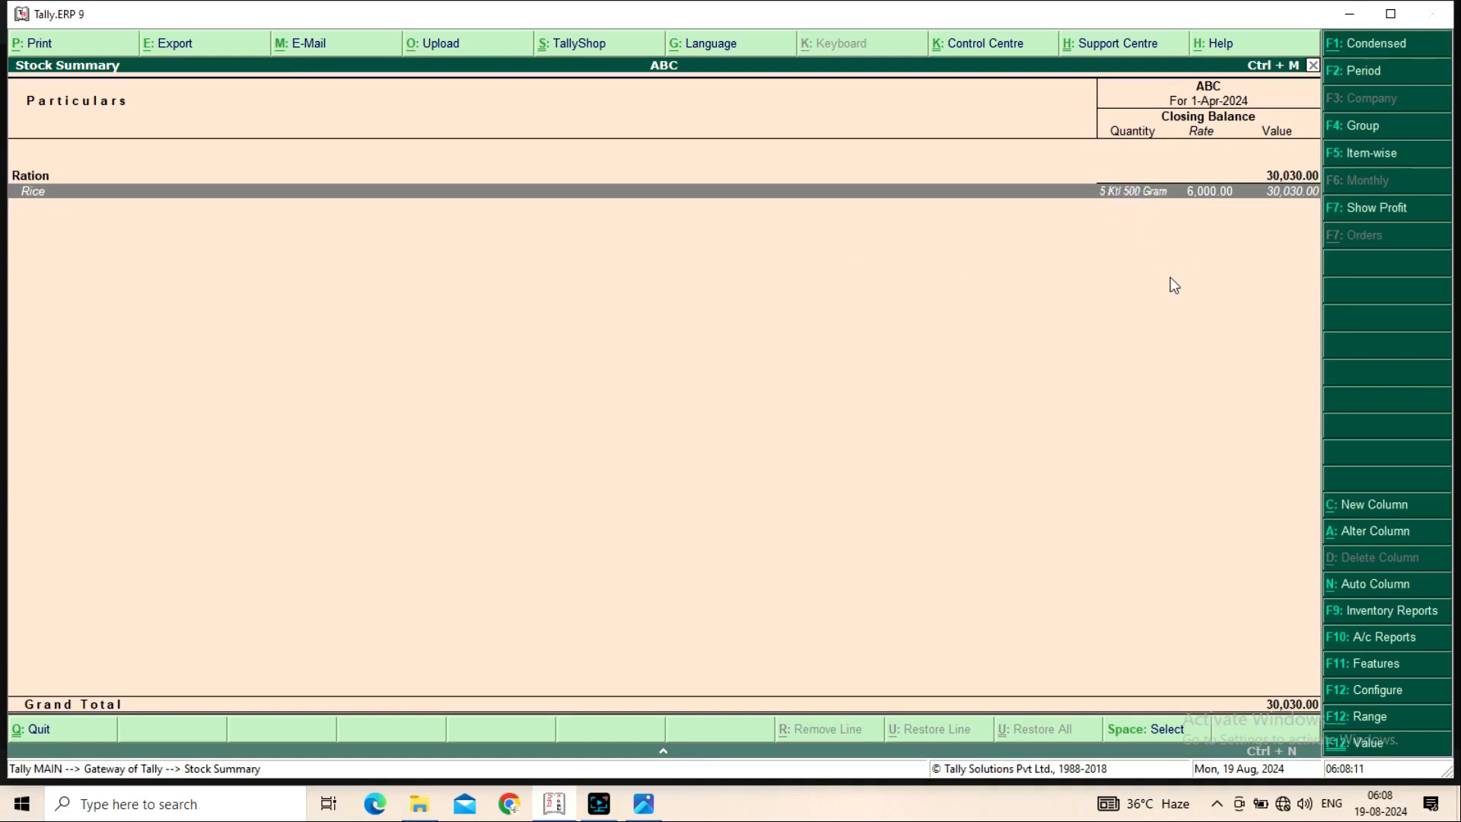
key(Escape)
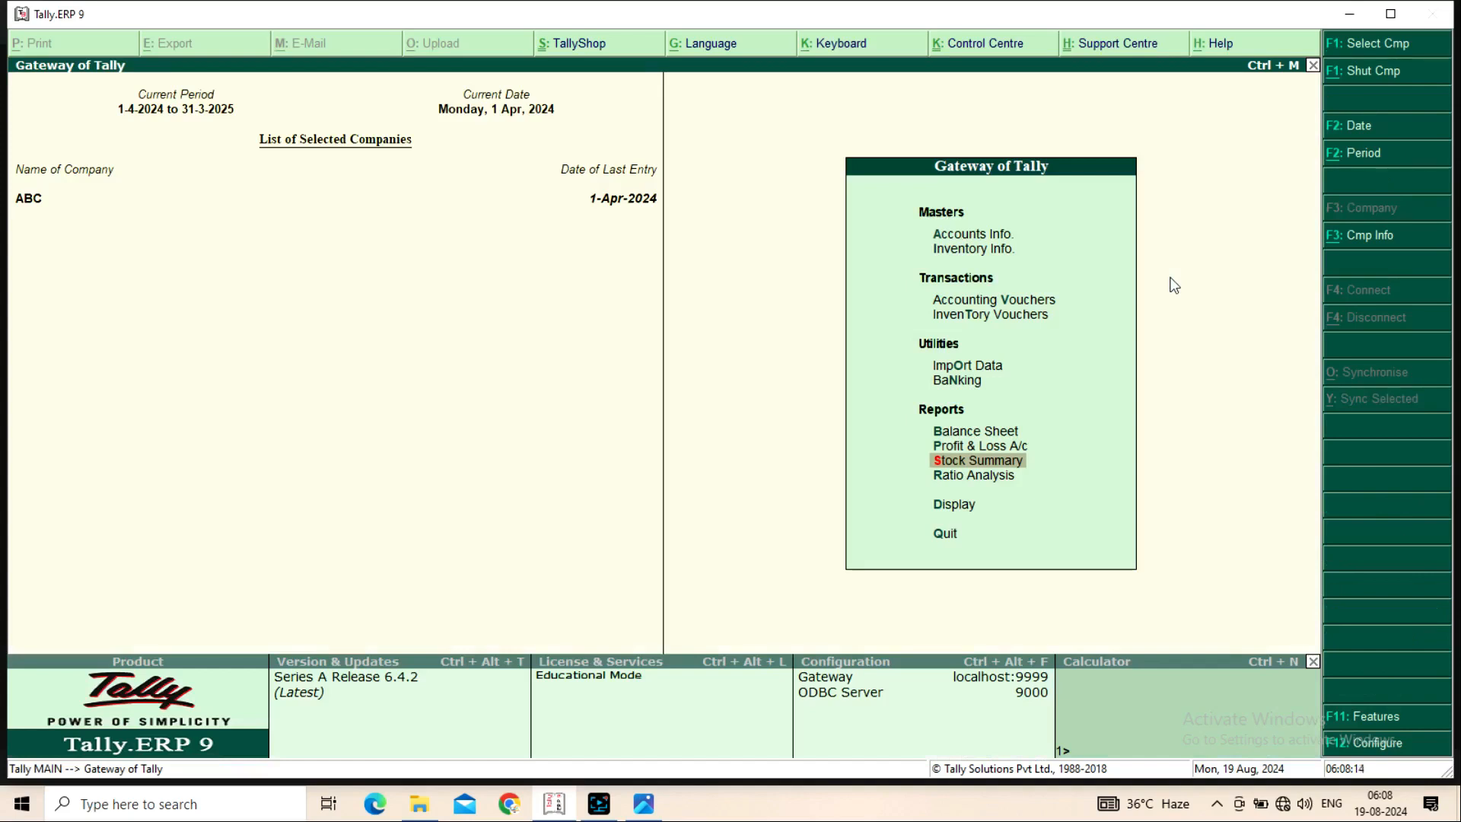
key(Up)
key(Up)
key(Up)
key(Up)
key(Up)
key(Up)
Review saved Sales voucher No. 1, then return to a fresh sales voucher
key(Return)
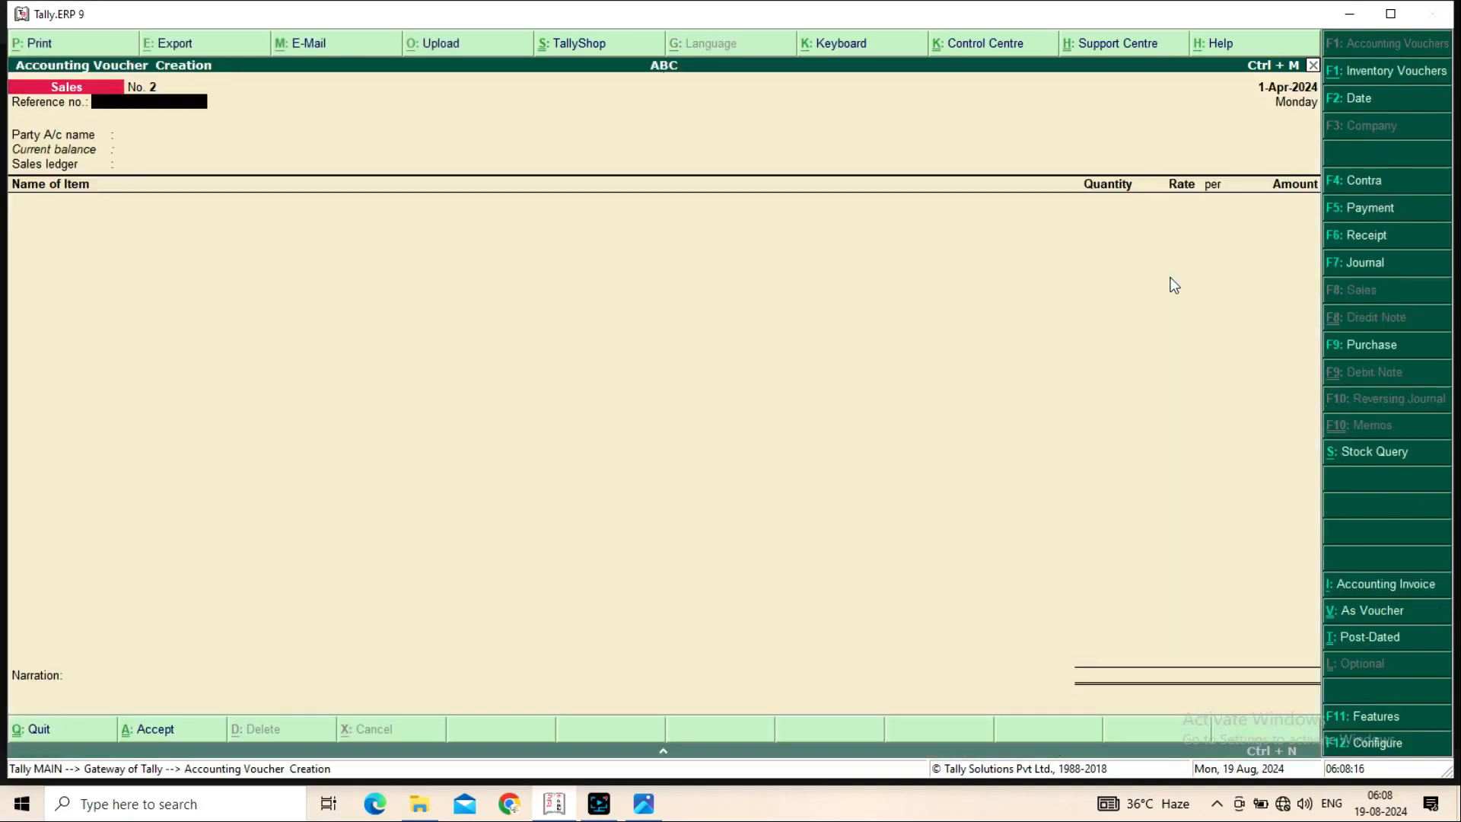
key(Page_Up)
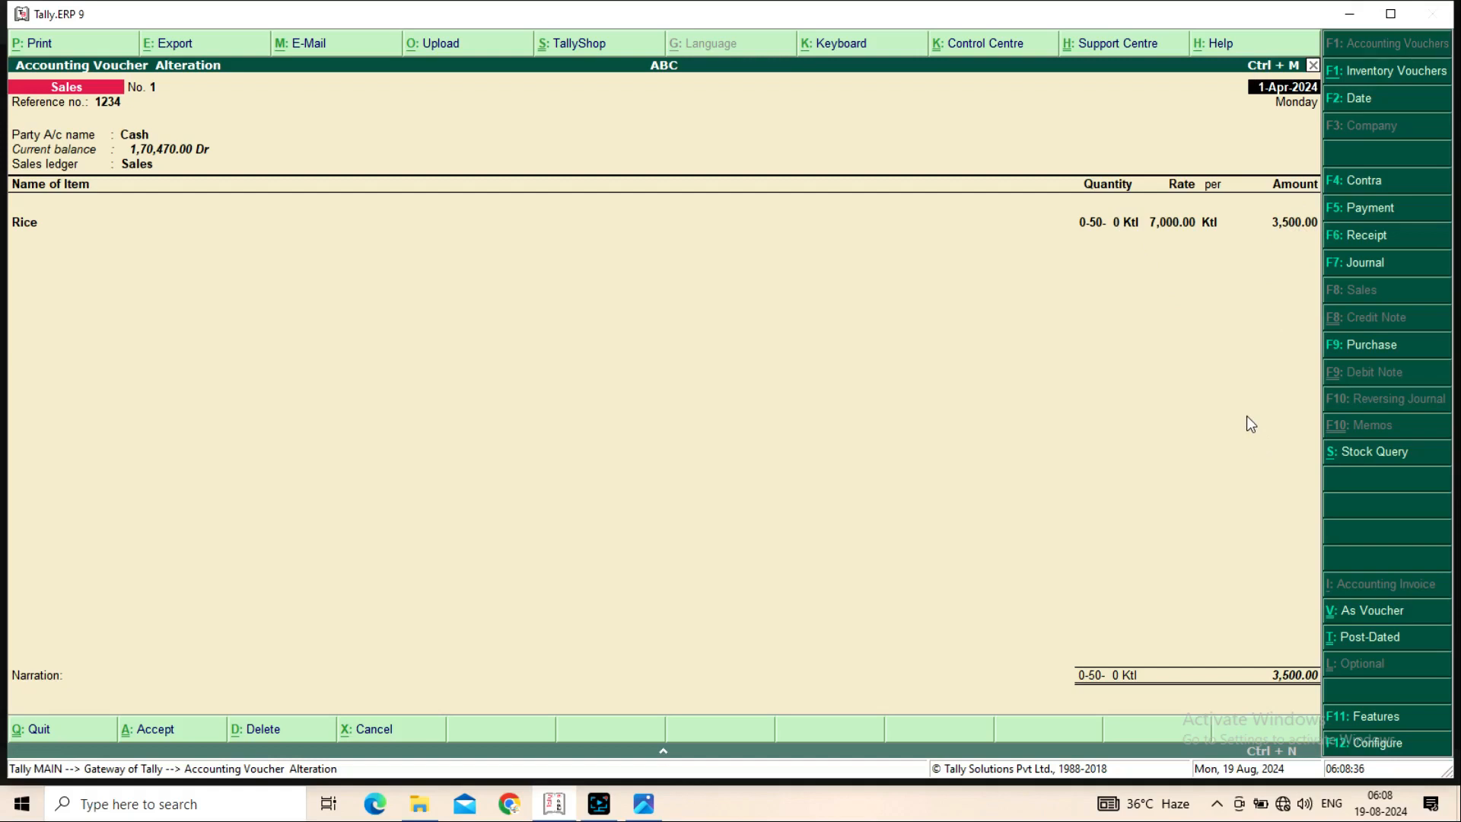
key(Escape)
key(y)
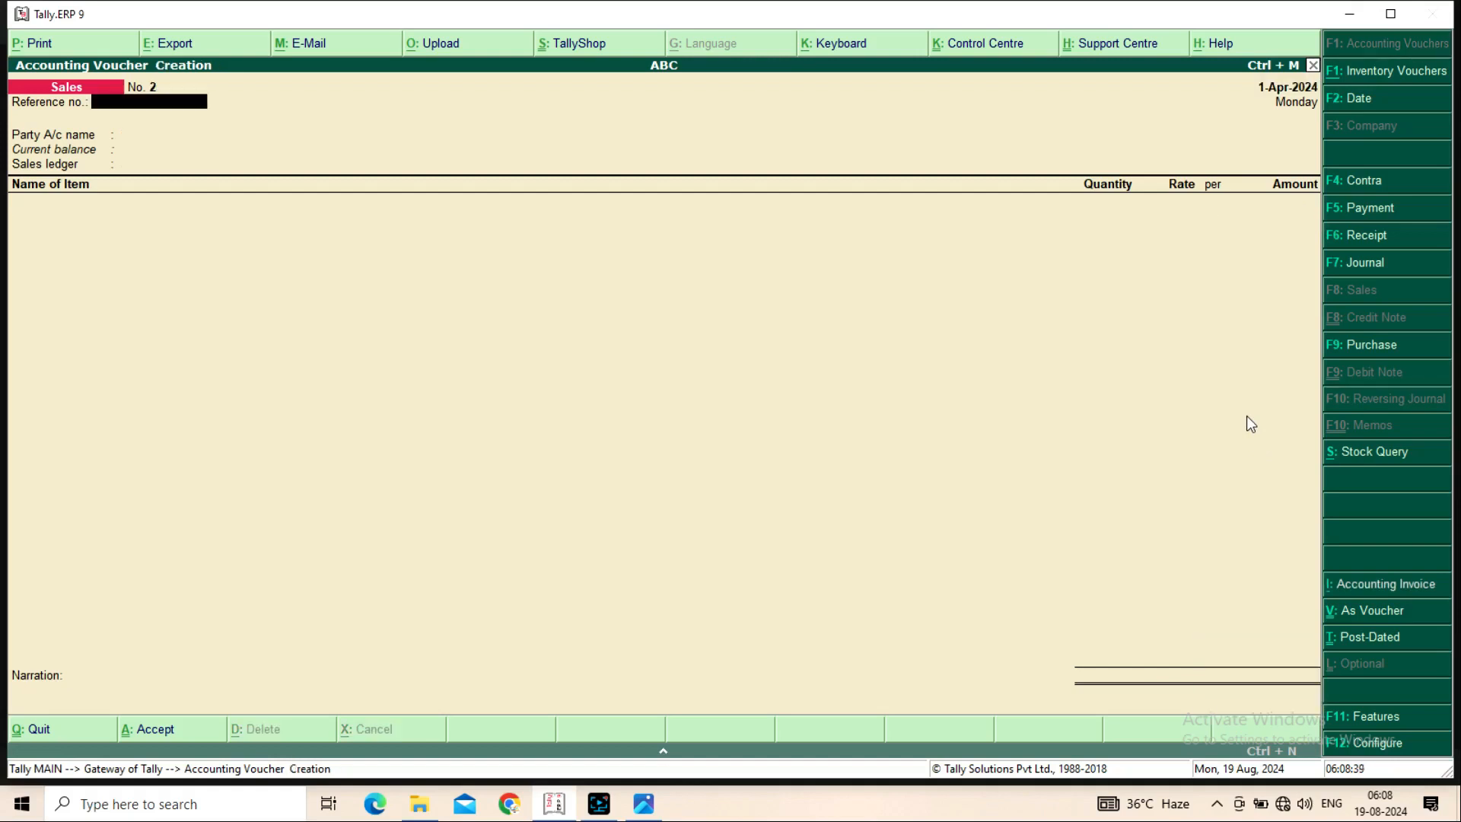
Start Sales voucher No. 2 with reference 12345, party Cash and ledger Sales
text(12345)
key(Return)
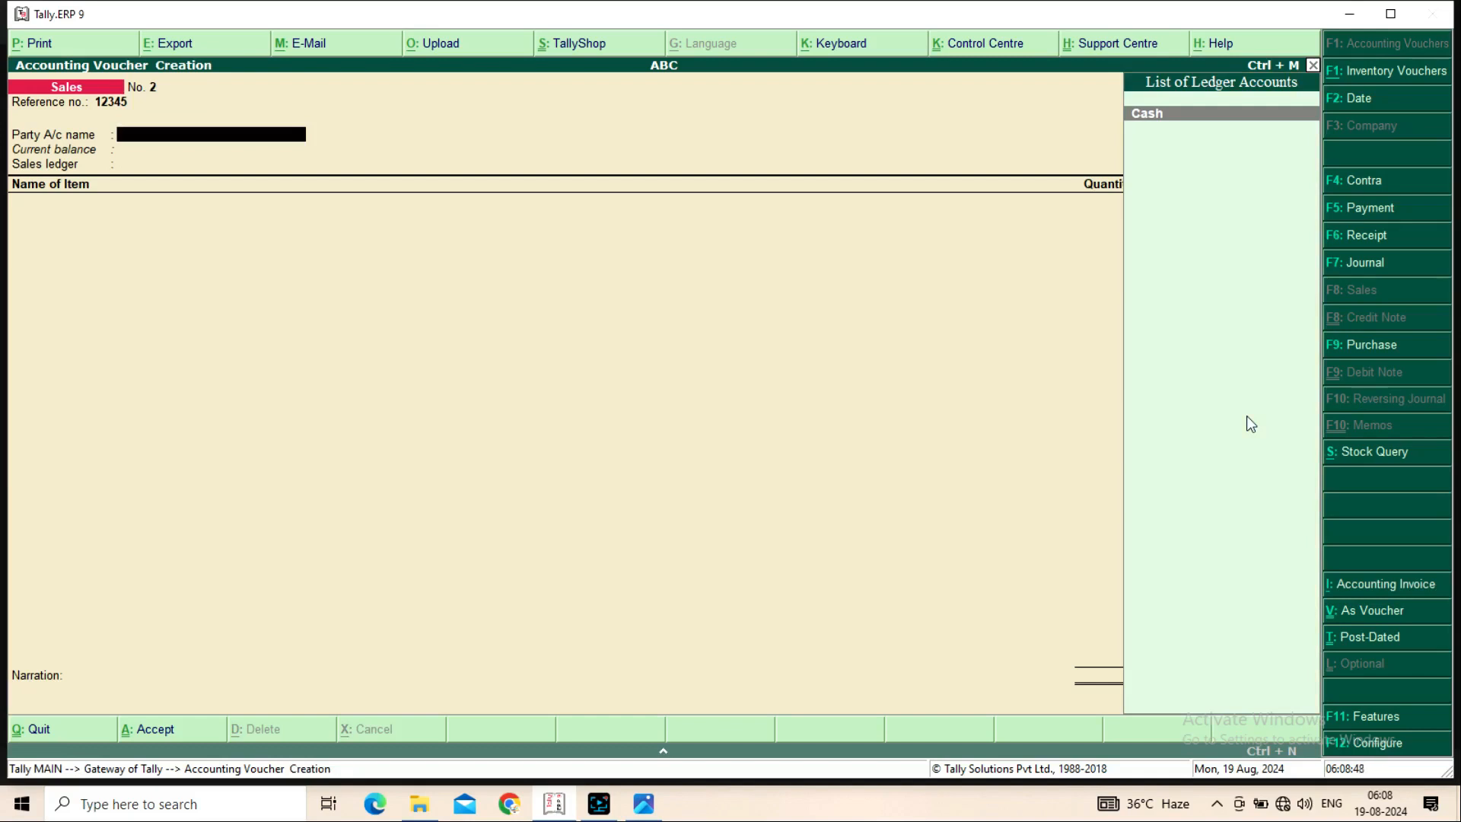
key(Return)
key(Return)
key(Return)
key(ctrl+a)
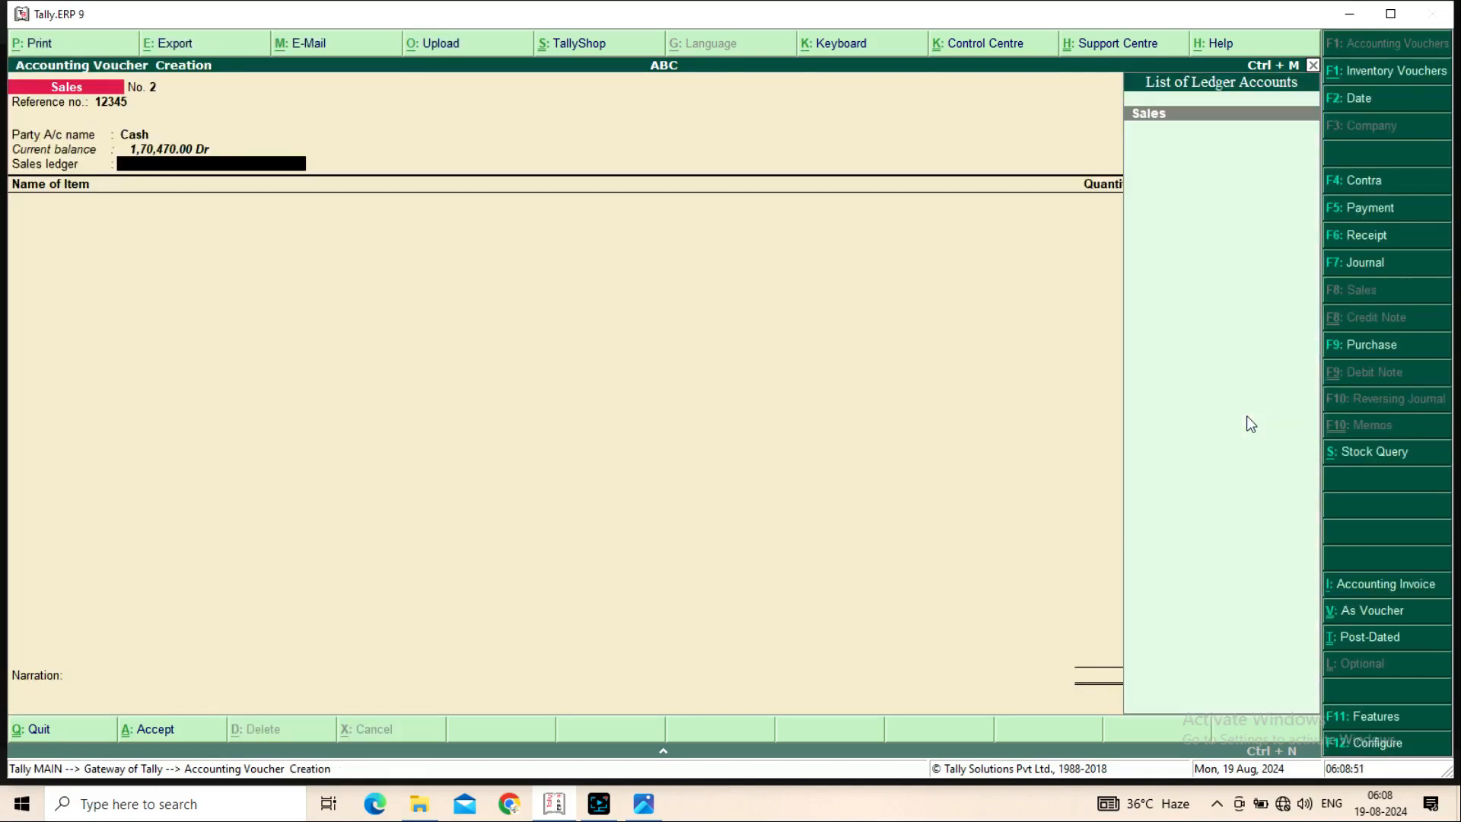
key(Return)
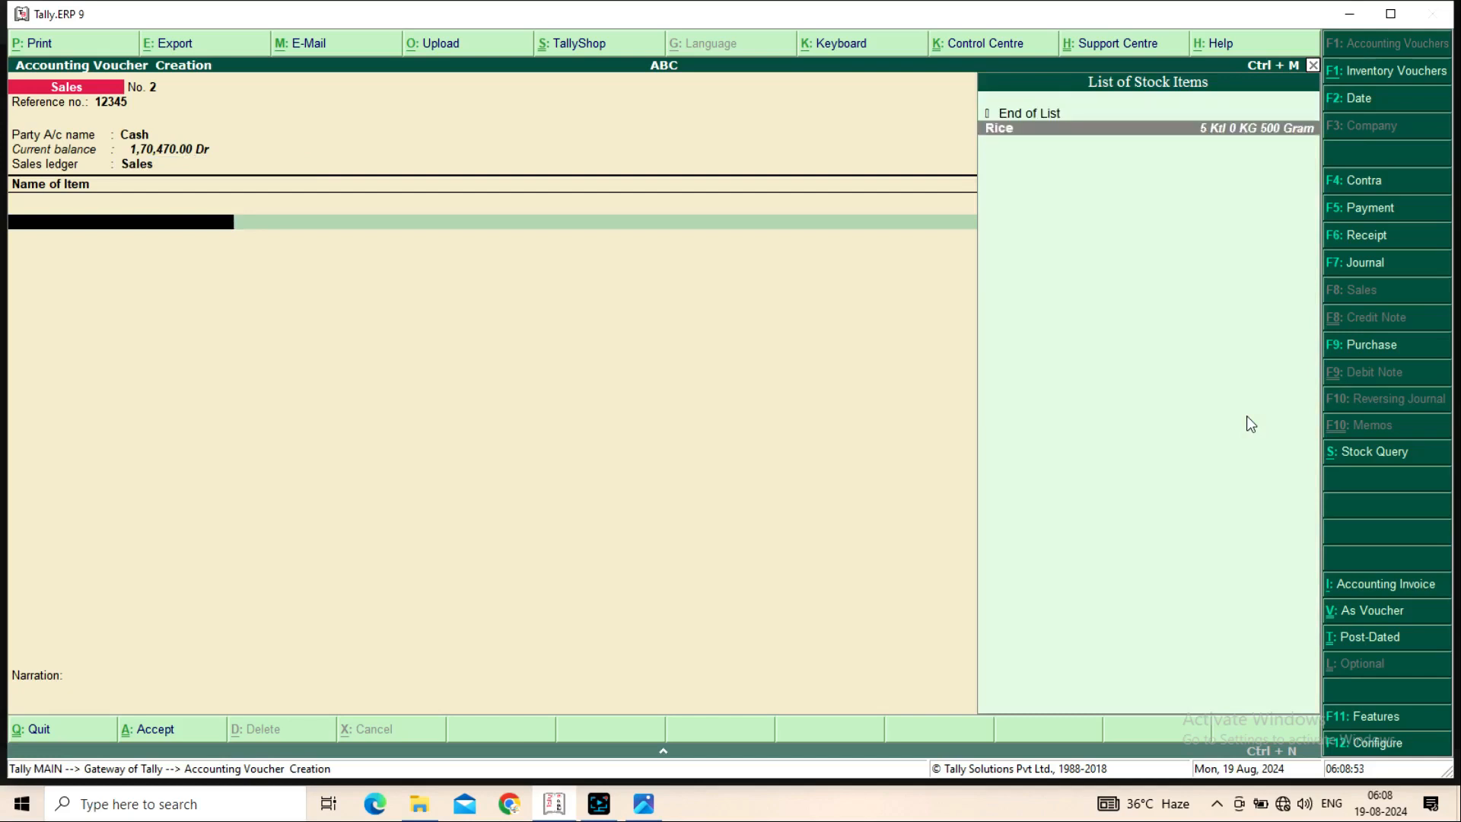
Sell 0-0-500 Ktl of Rice at 7,000.00 per Ktl and save the voucher
key(Return)
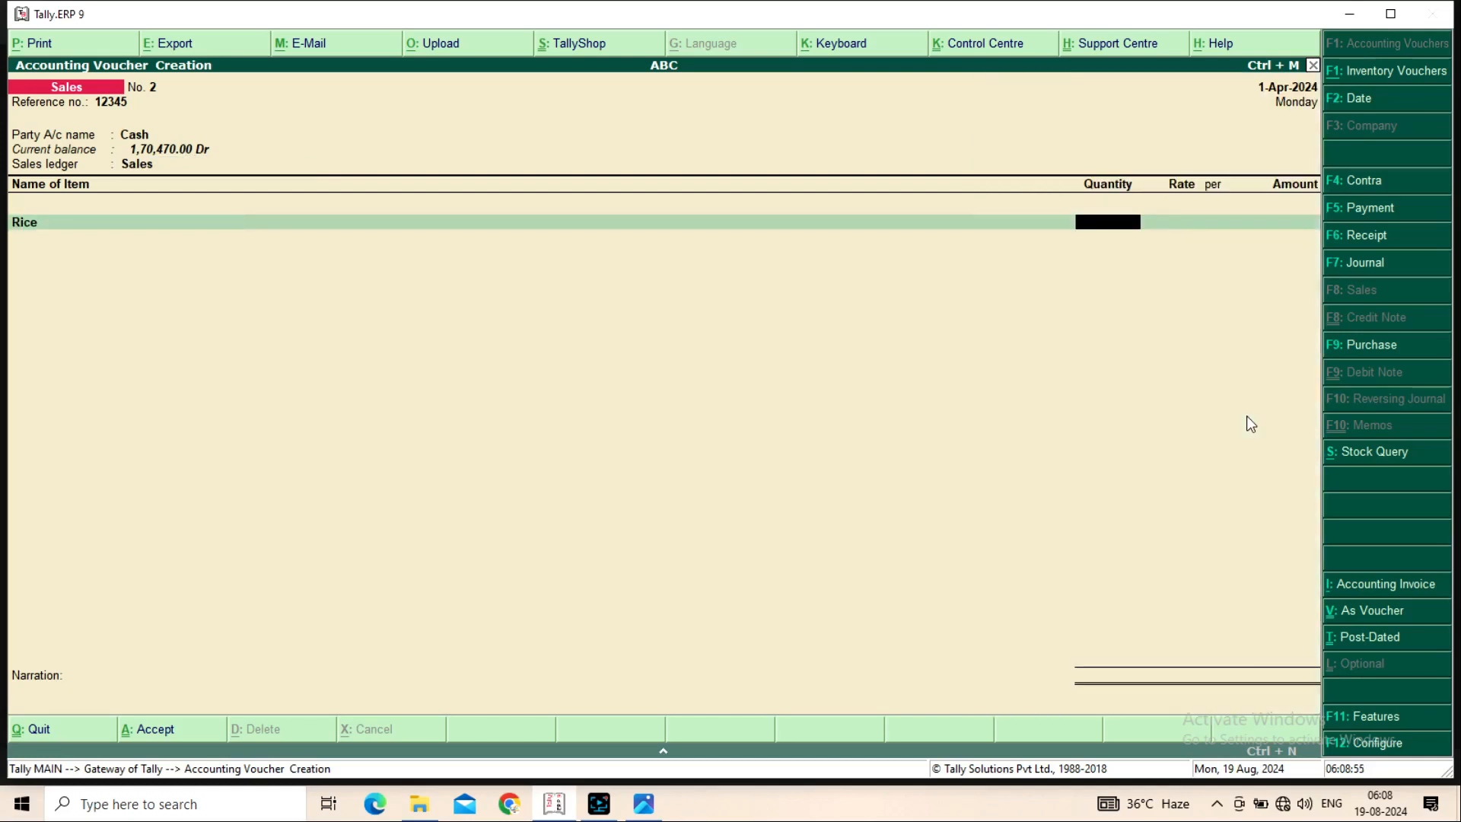
text(0-0-500)
key(Return)
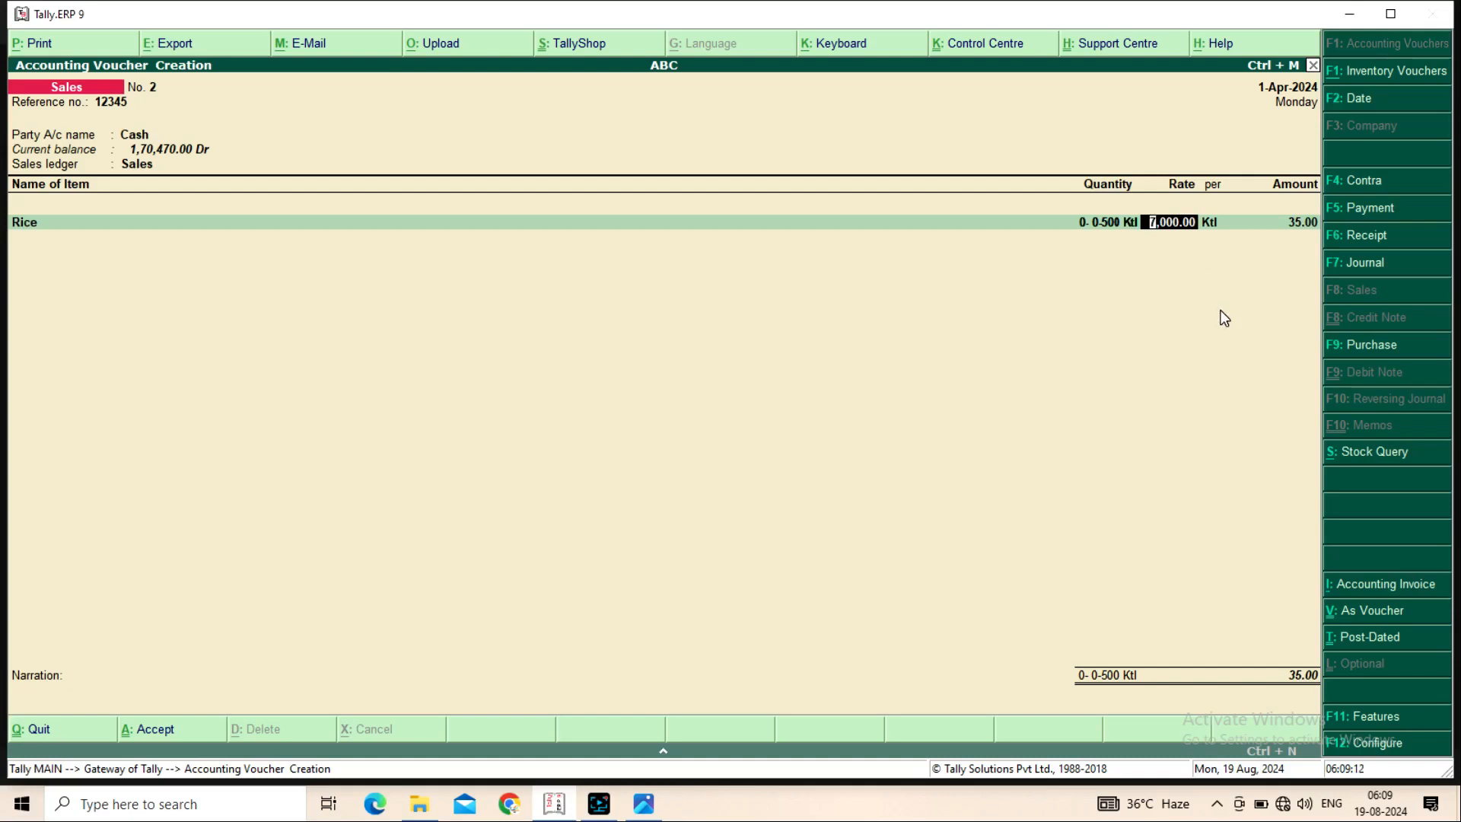
key(Return)
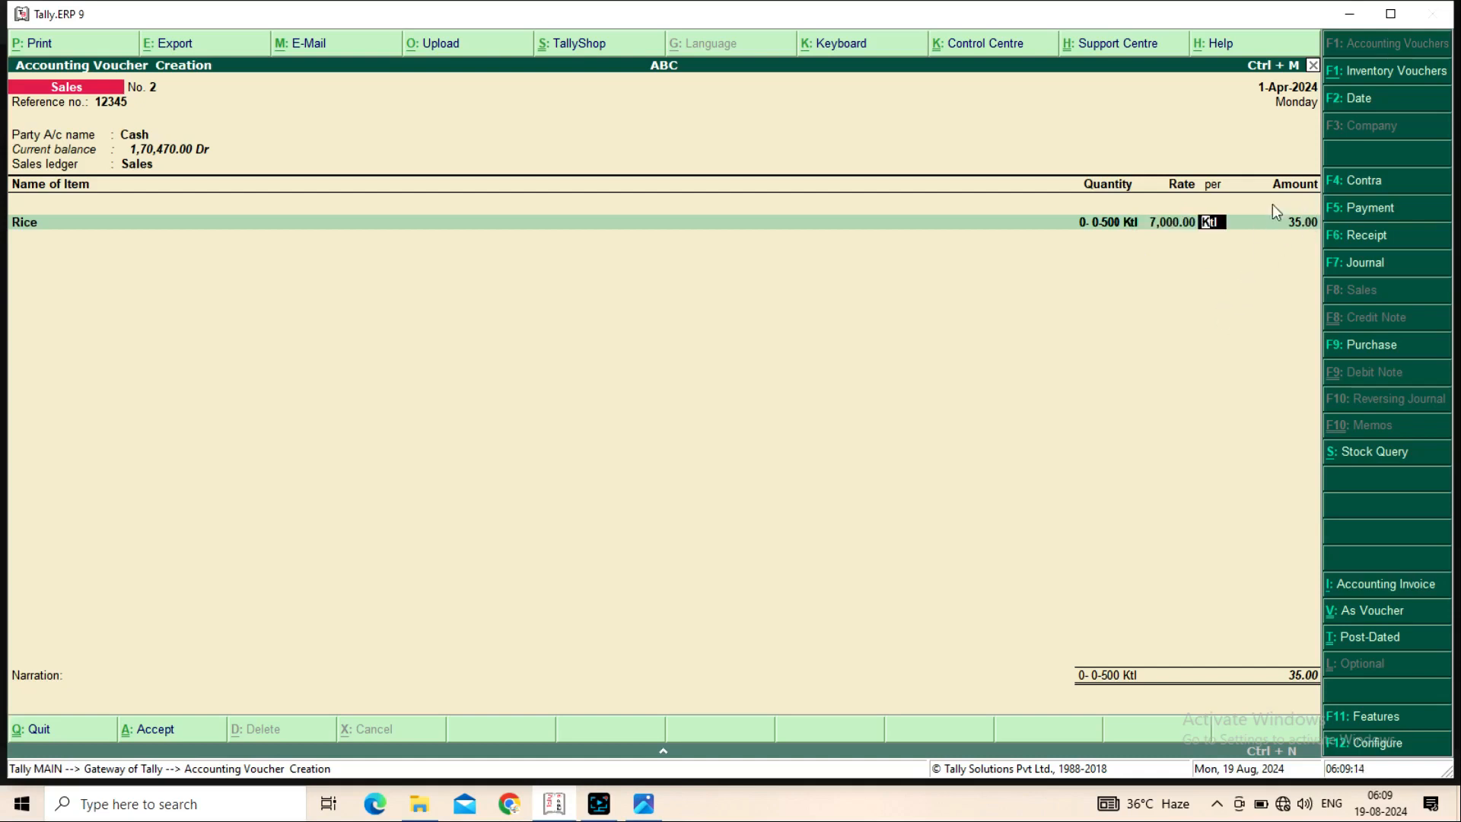
key(Return)
key(Return)
key(Return)
key(Return)
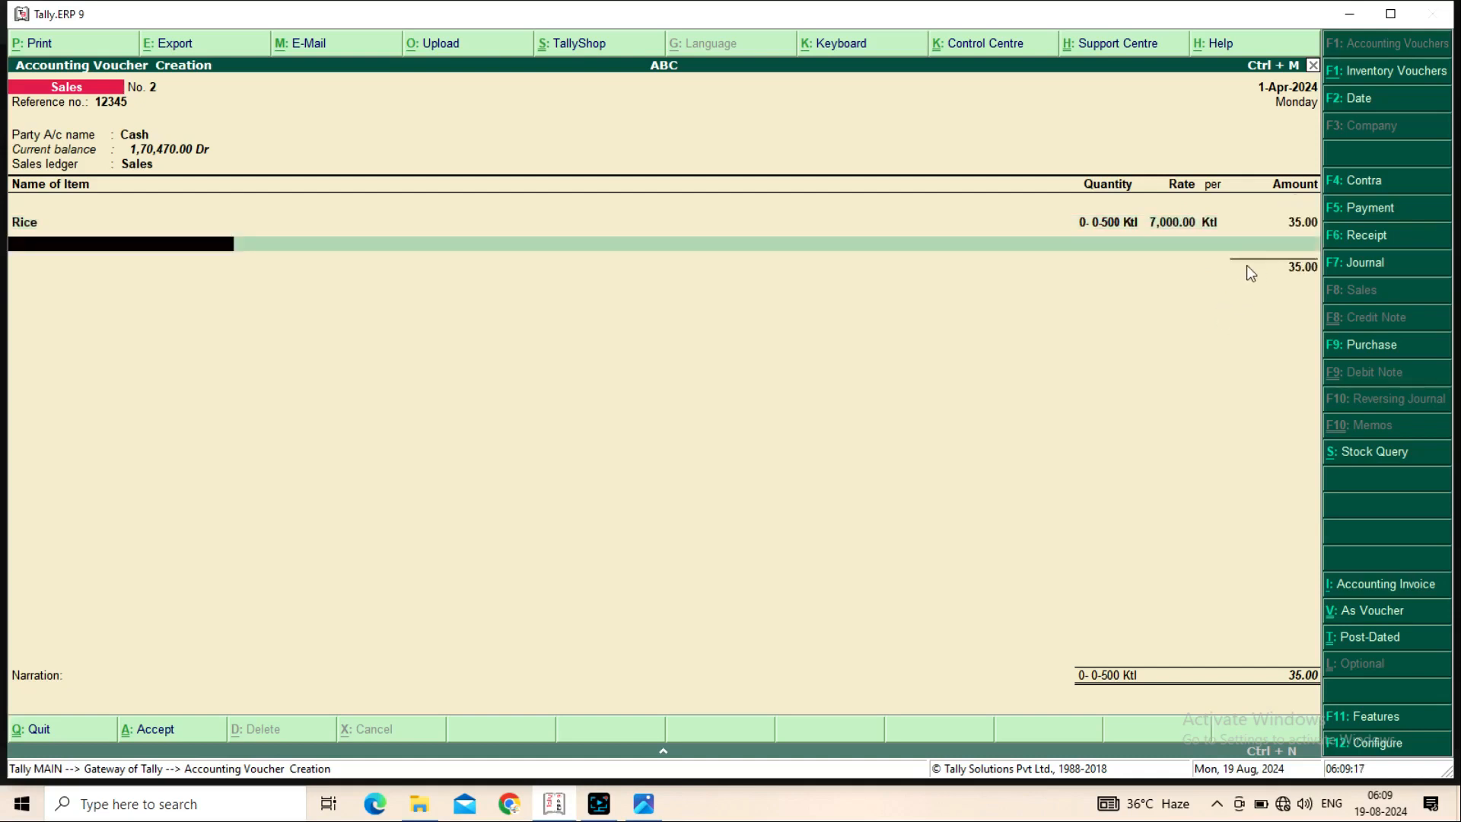
key(Return)
key(Return)
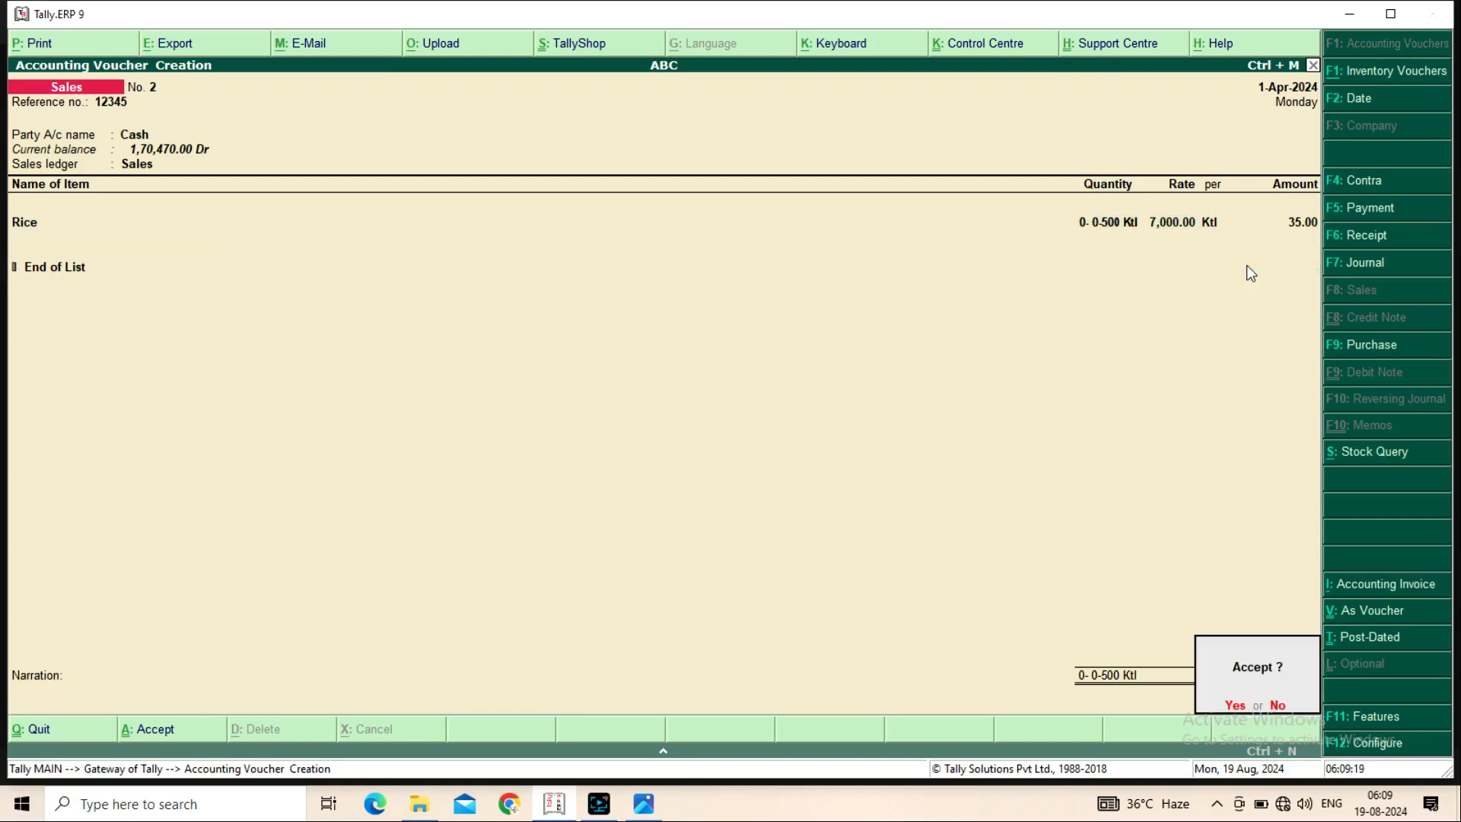
key(Return)
key(Return)
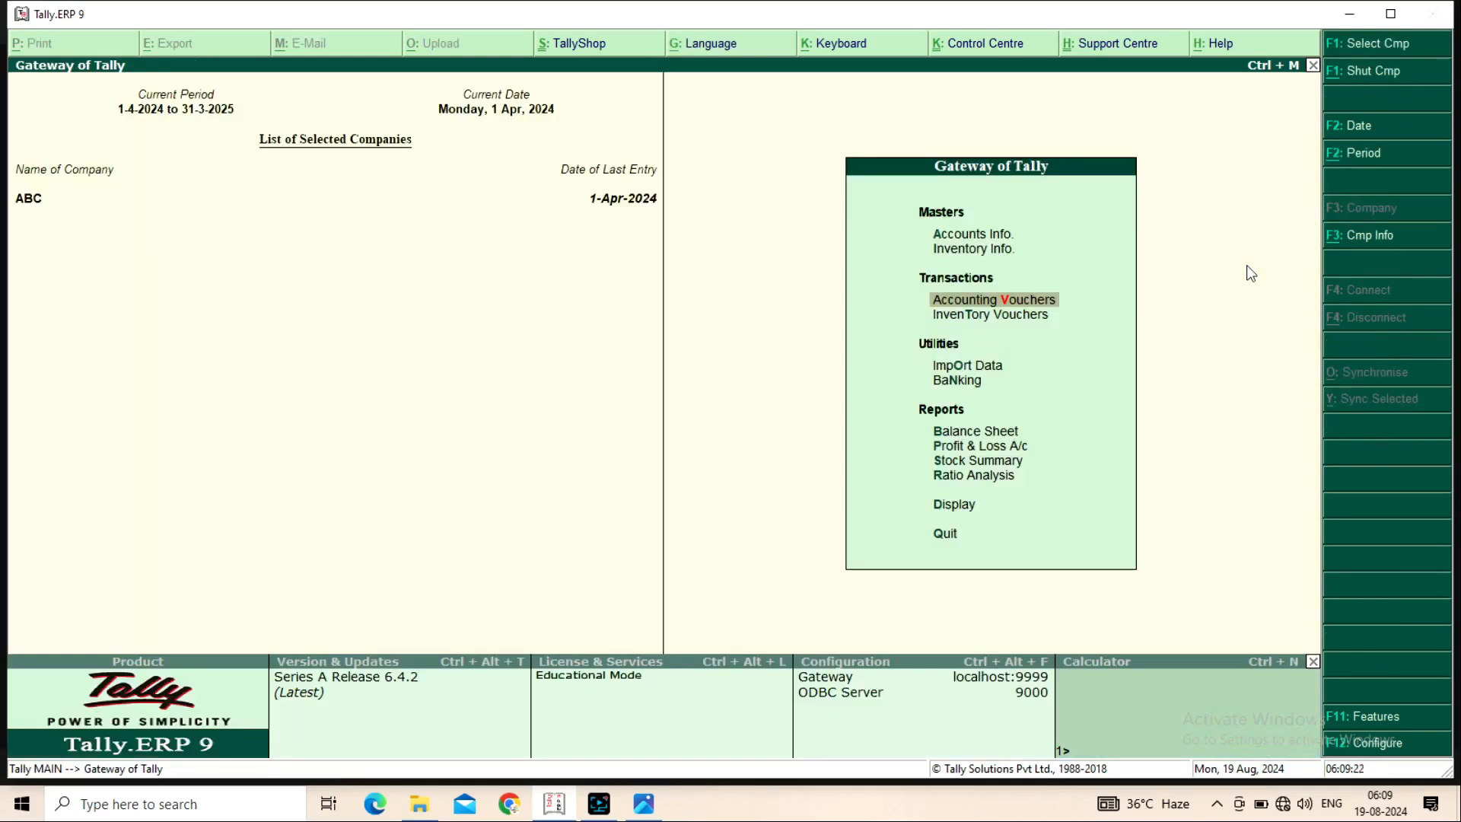
key(Down)
key(Down)
key(Down)
key(Down)
key(Down)
key(Down)
key(Return)
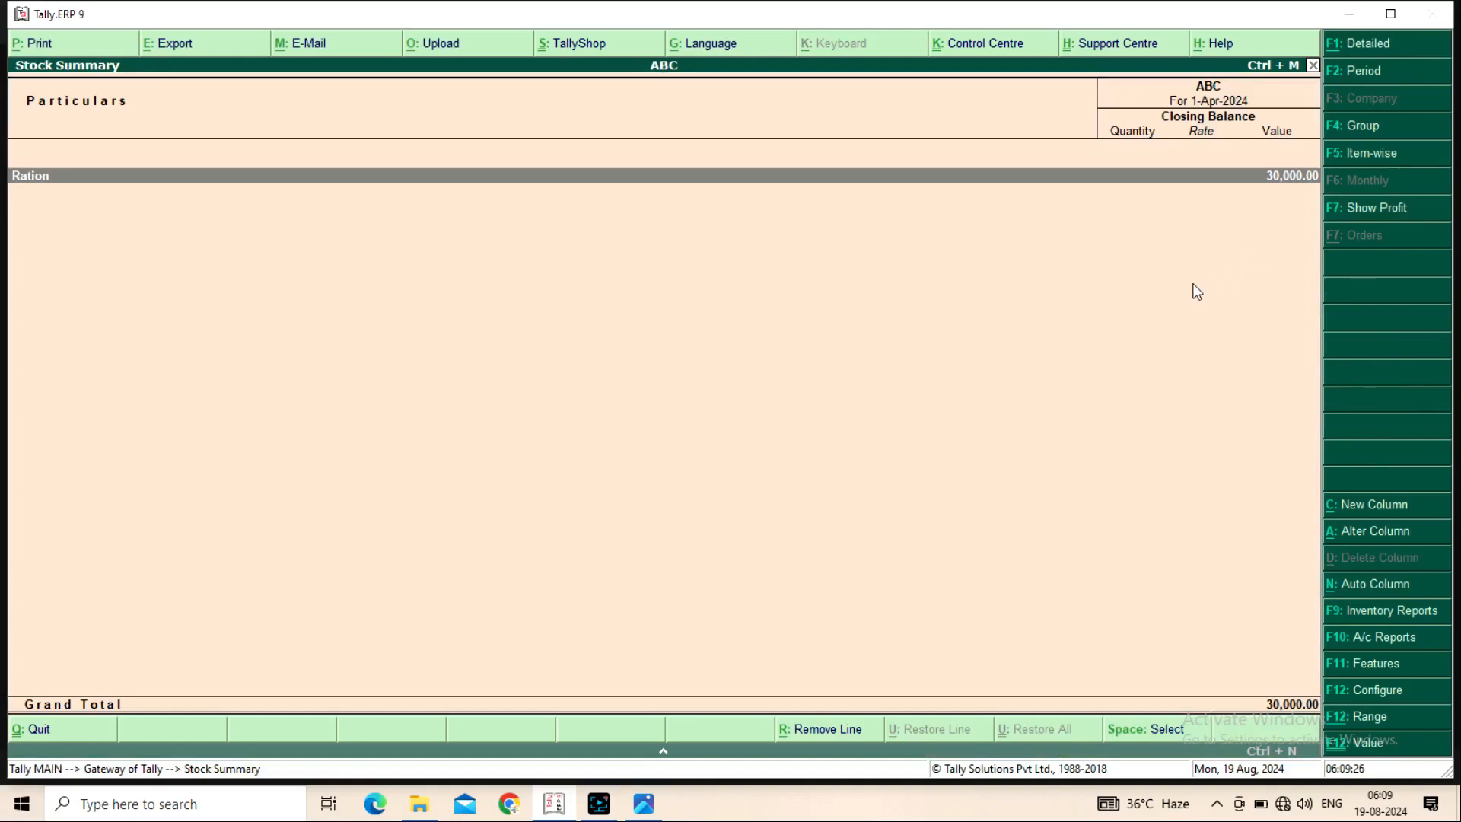
key(alt+F1)
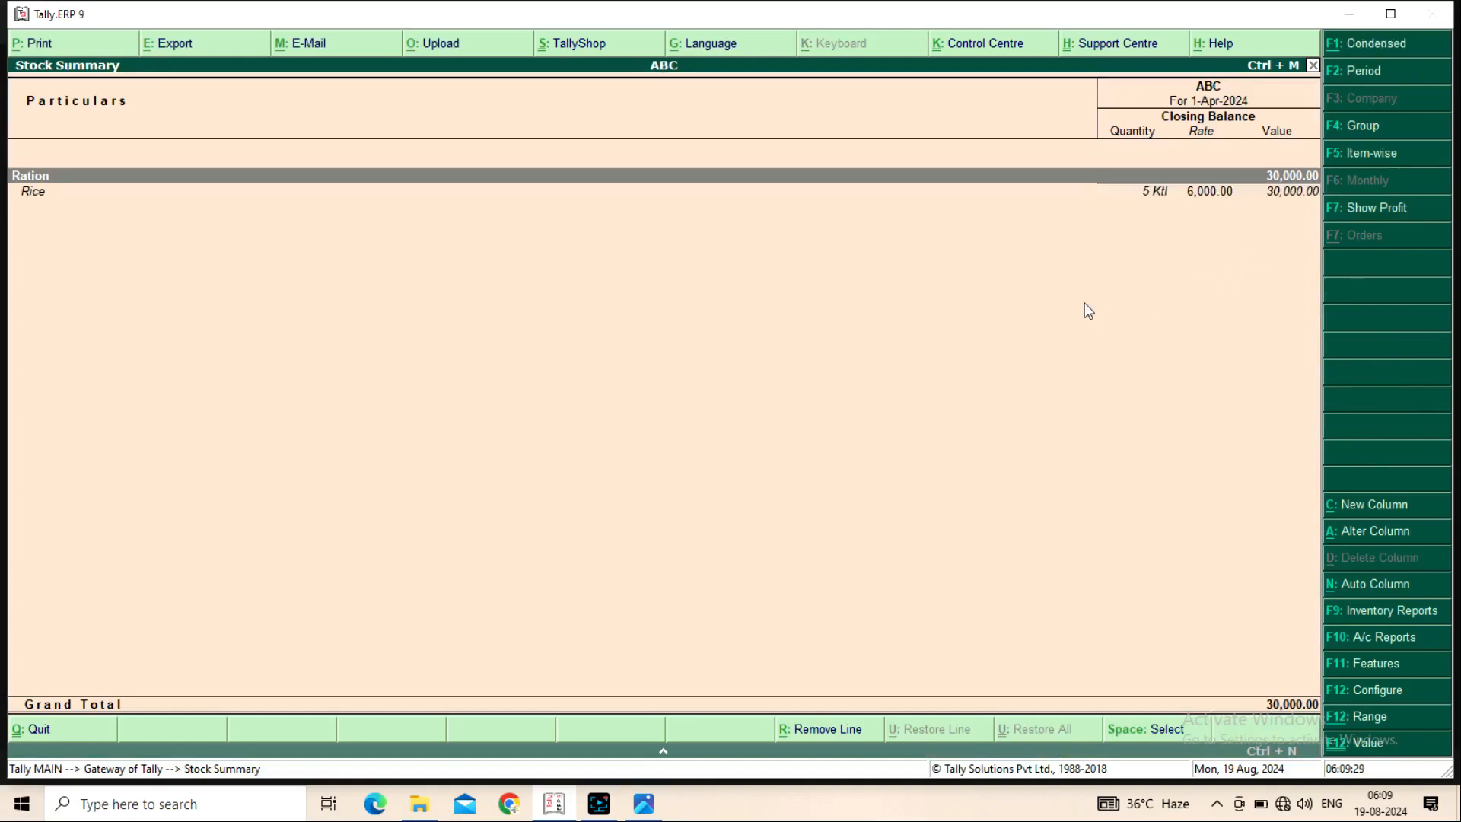
key(Down)
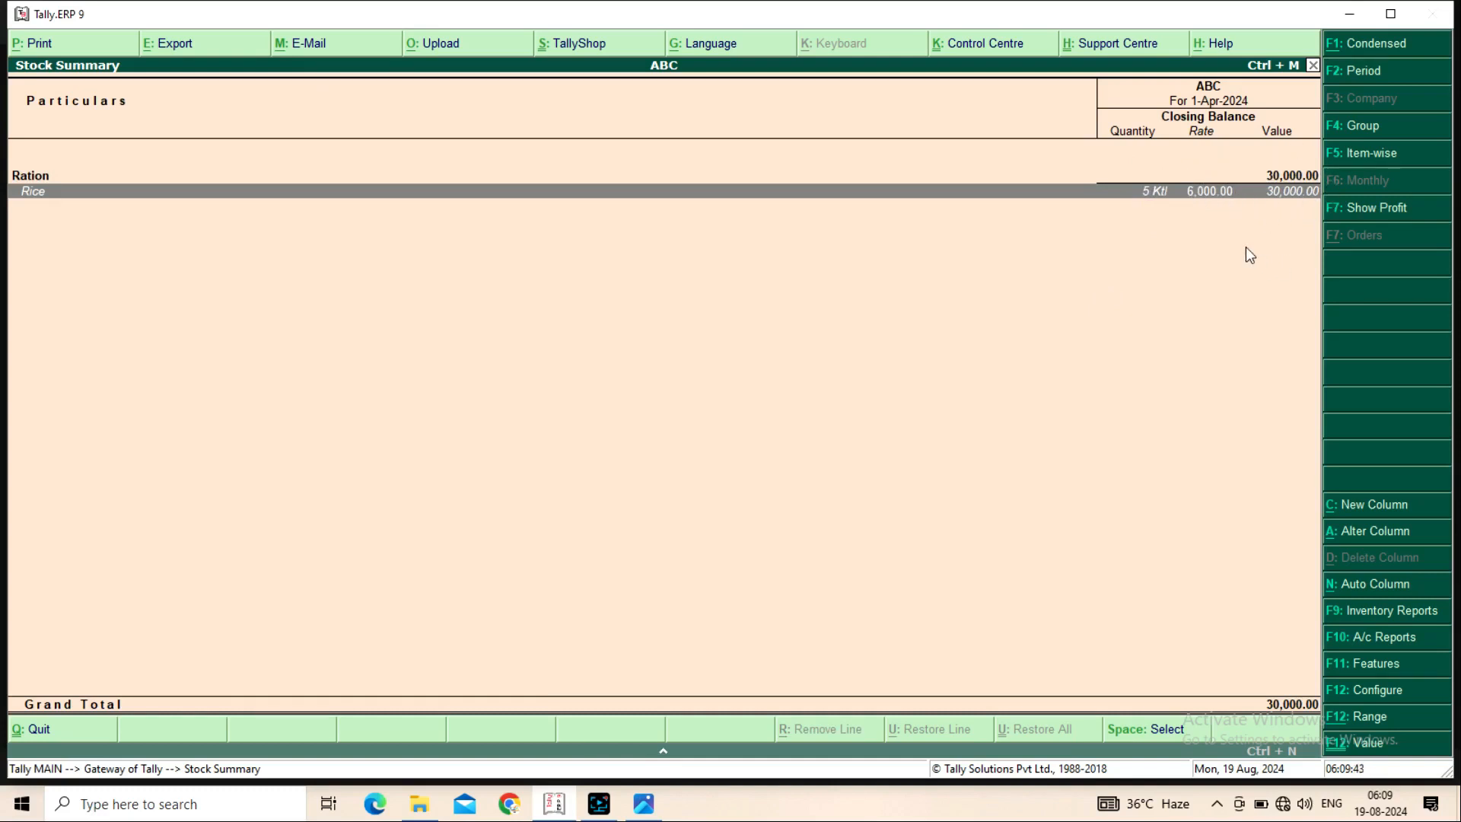
key(Escape)
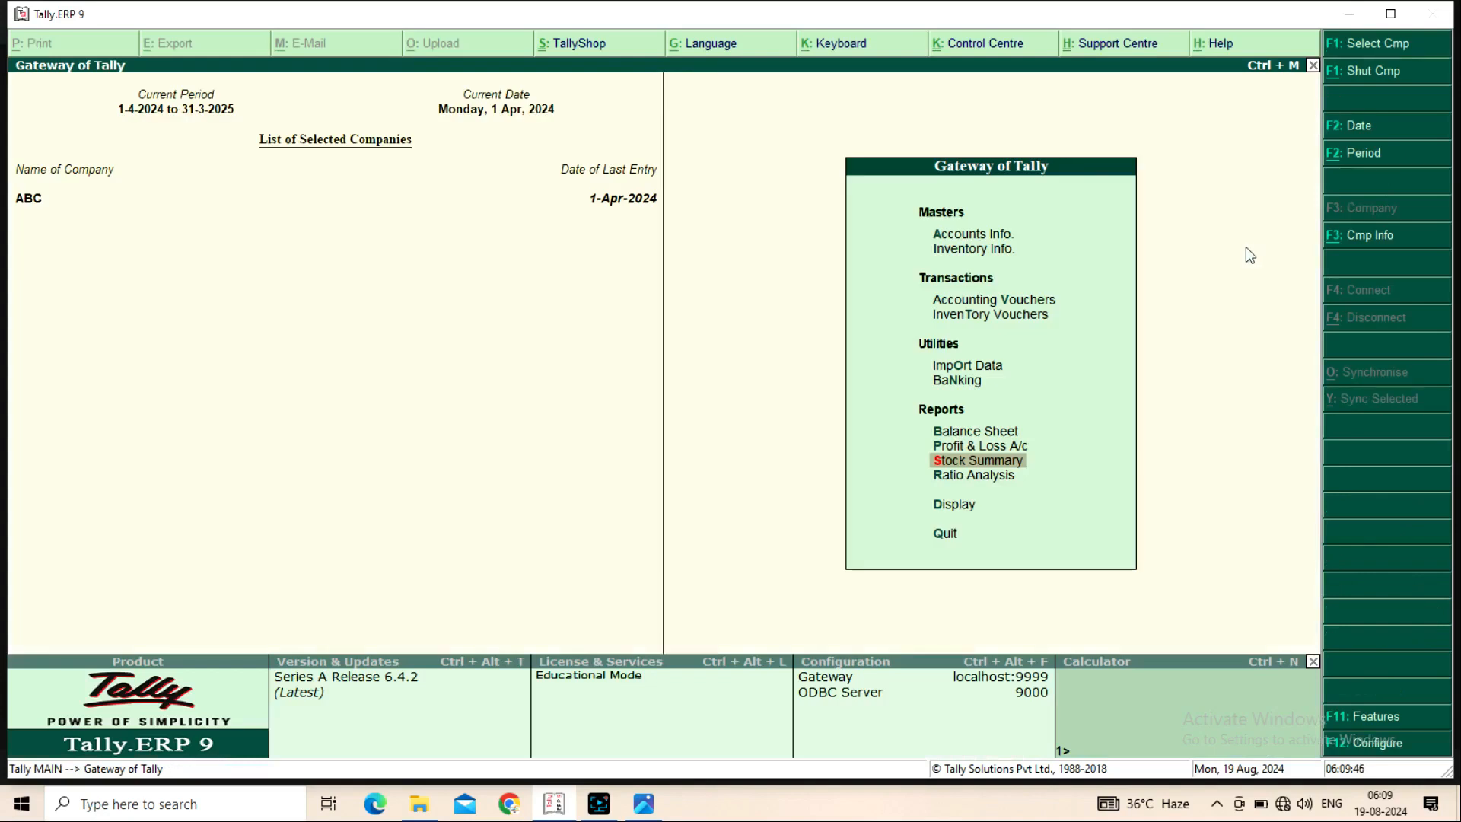
key(Up)
key(Return)
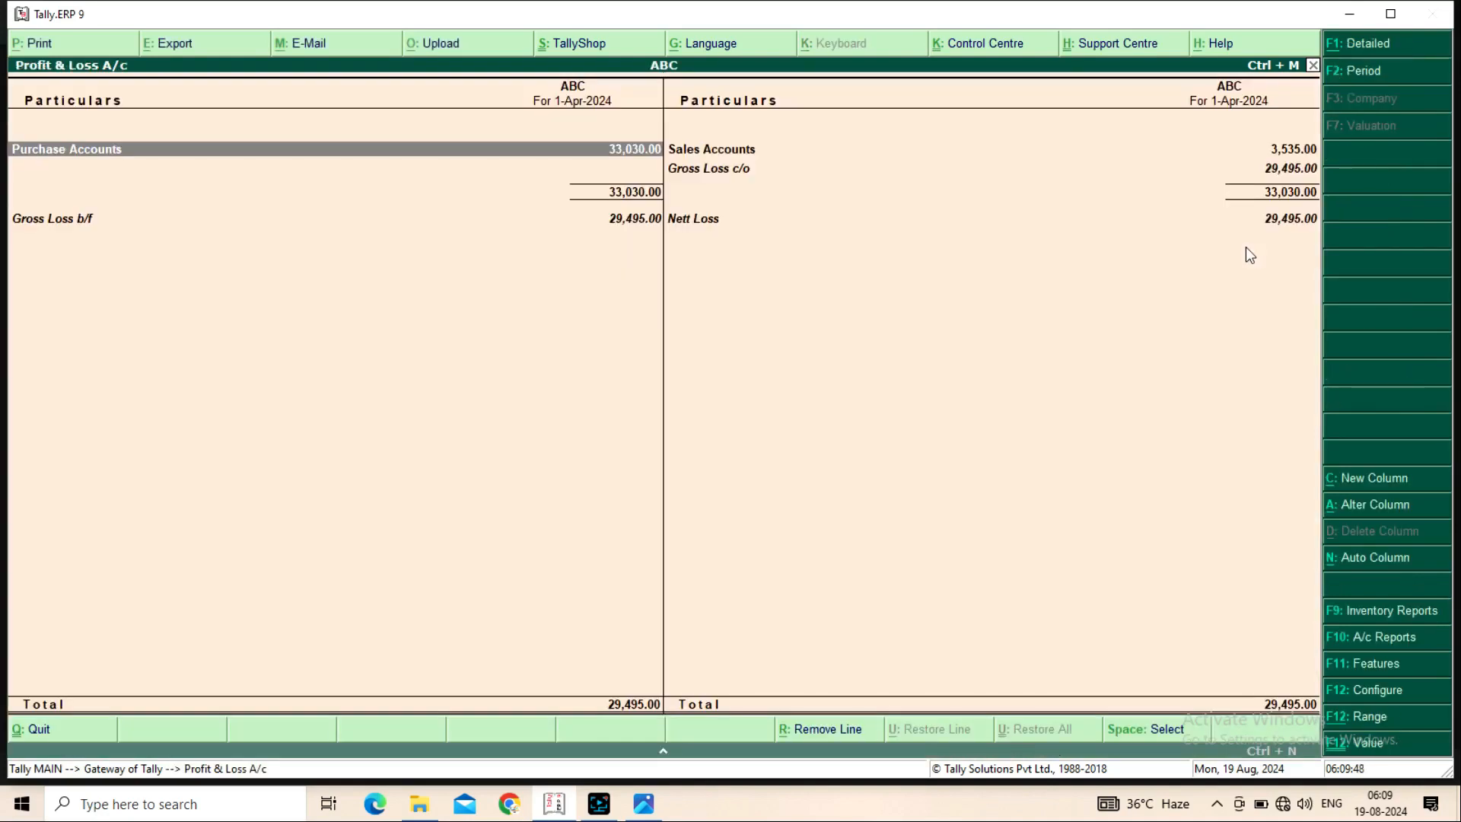
key(Down)
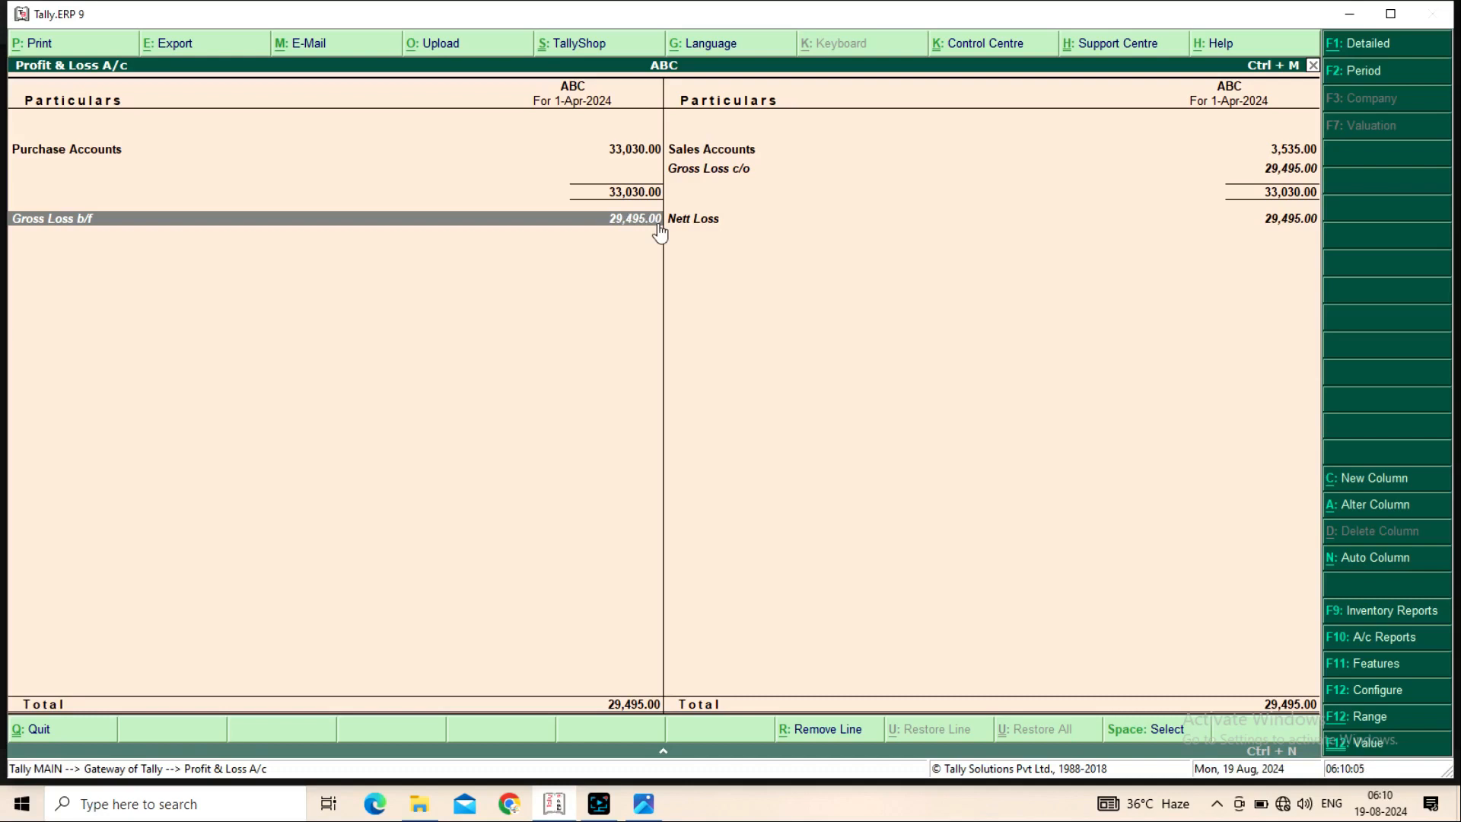
key(Escape)
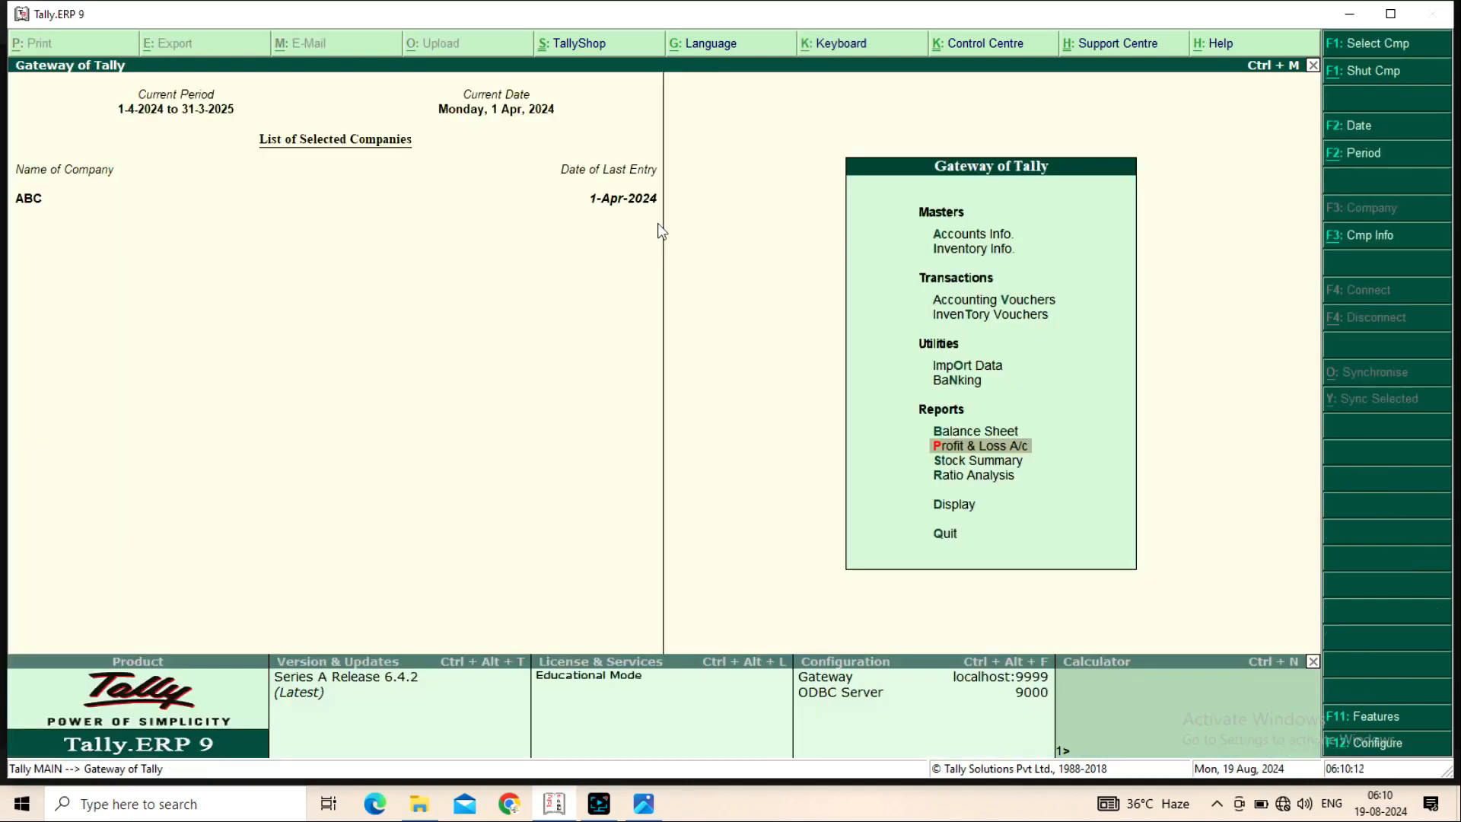